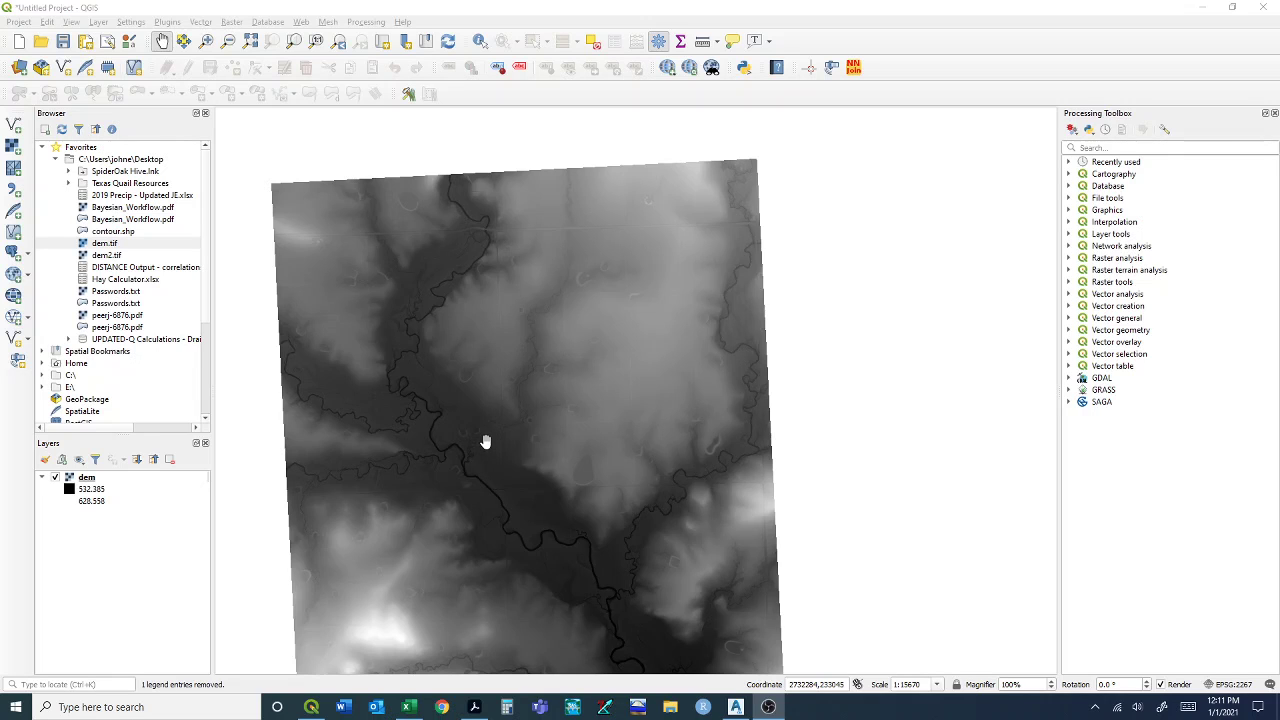
- Open the dem layer's Layer Properties on the Symbology page
scroll(500, 520, up, 1)
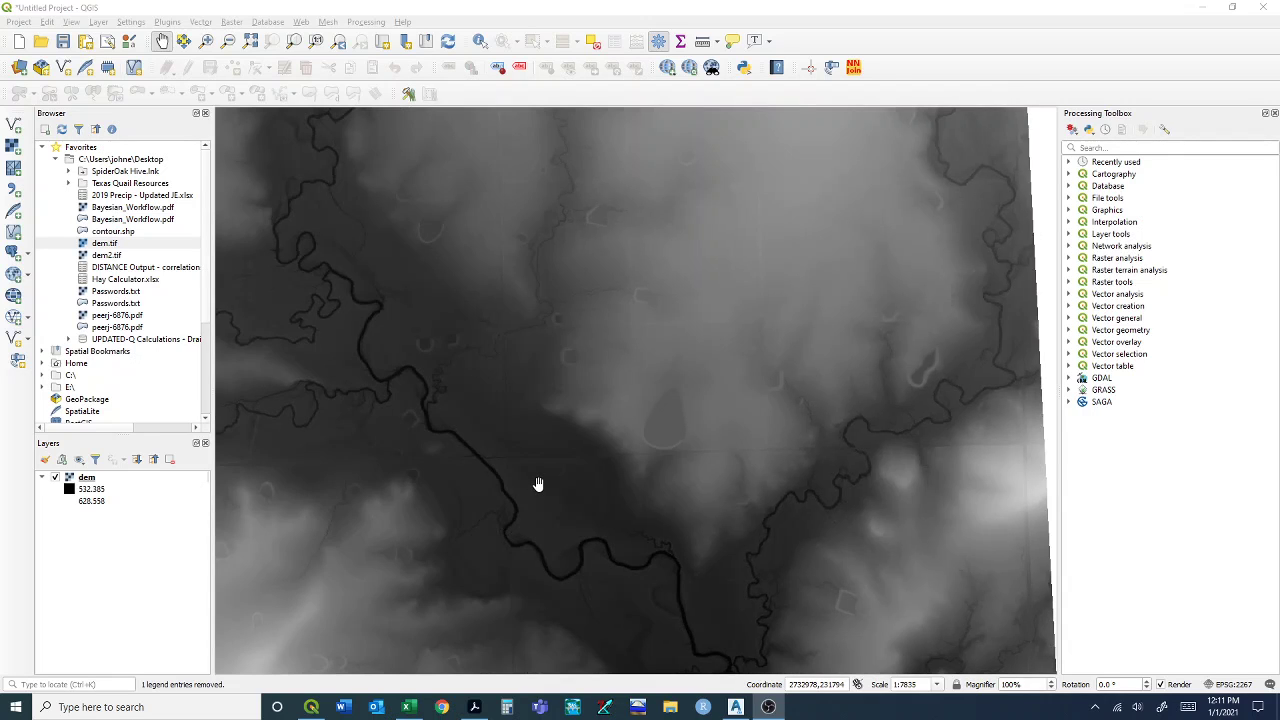
scroll(538, 486, up, 1)
scroll(538, 486, down, 1)
click(88, 481)
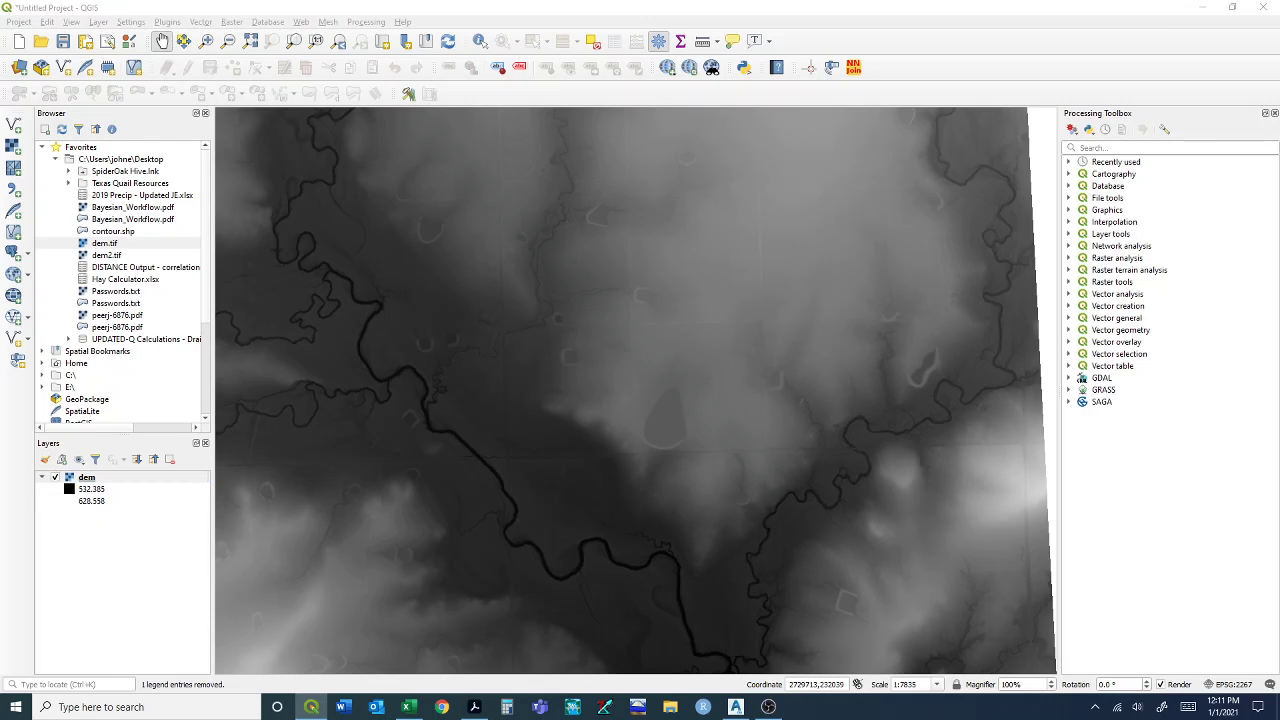
double_click(88, 481)
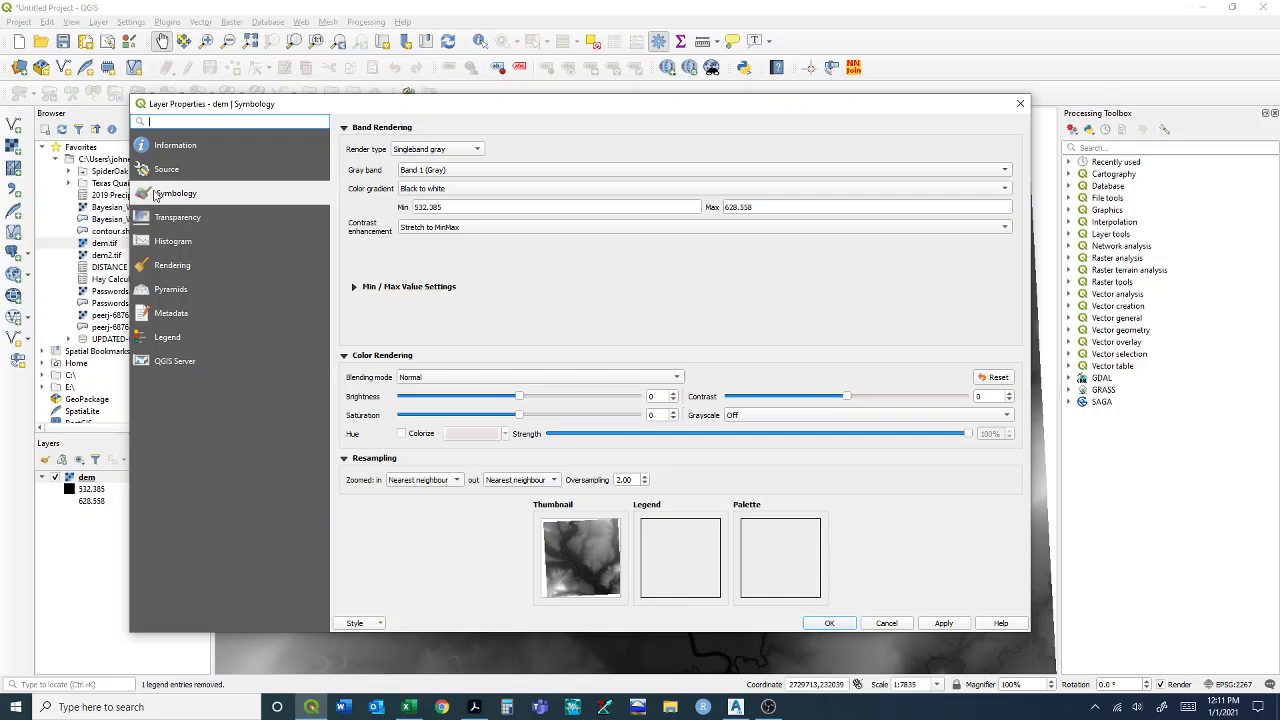
- Switch dem to Singleband pseudocolor rendering with an inverted colour ramp
click(461, 152)
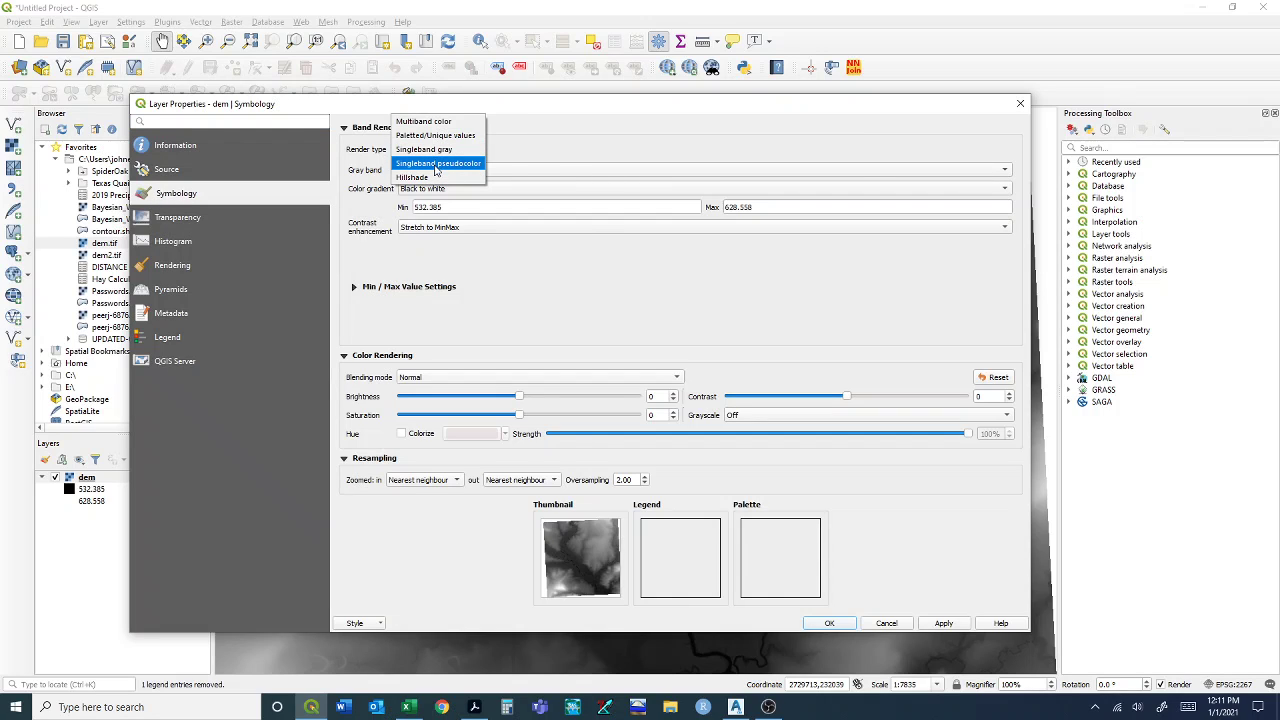
click(437, 164)
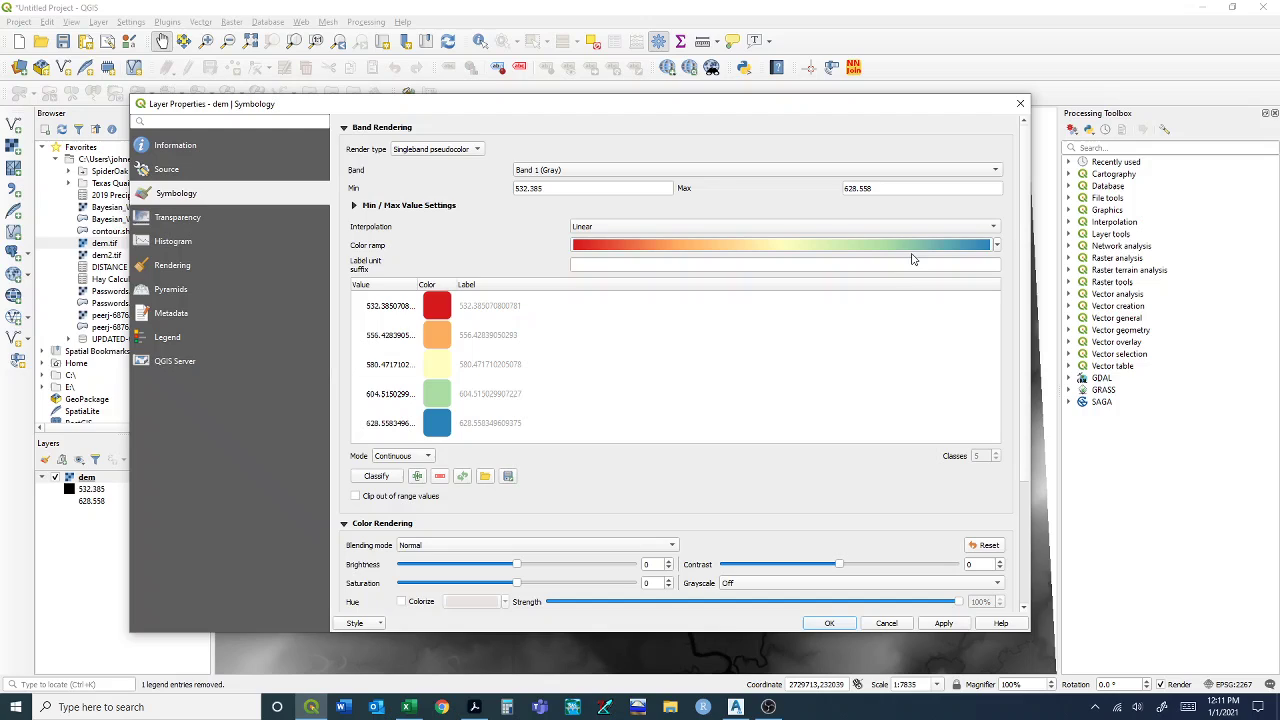
click(997, 246)
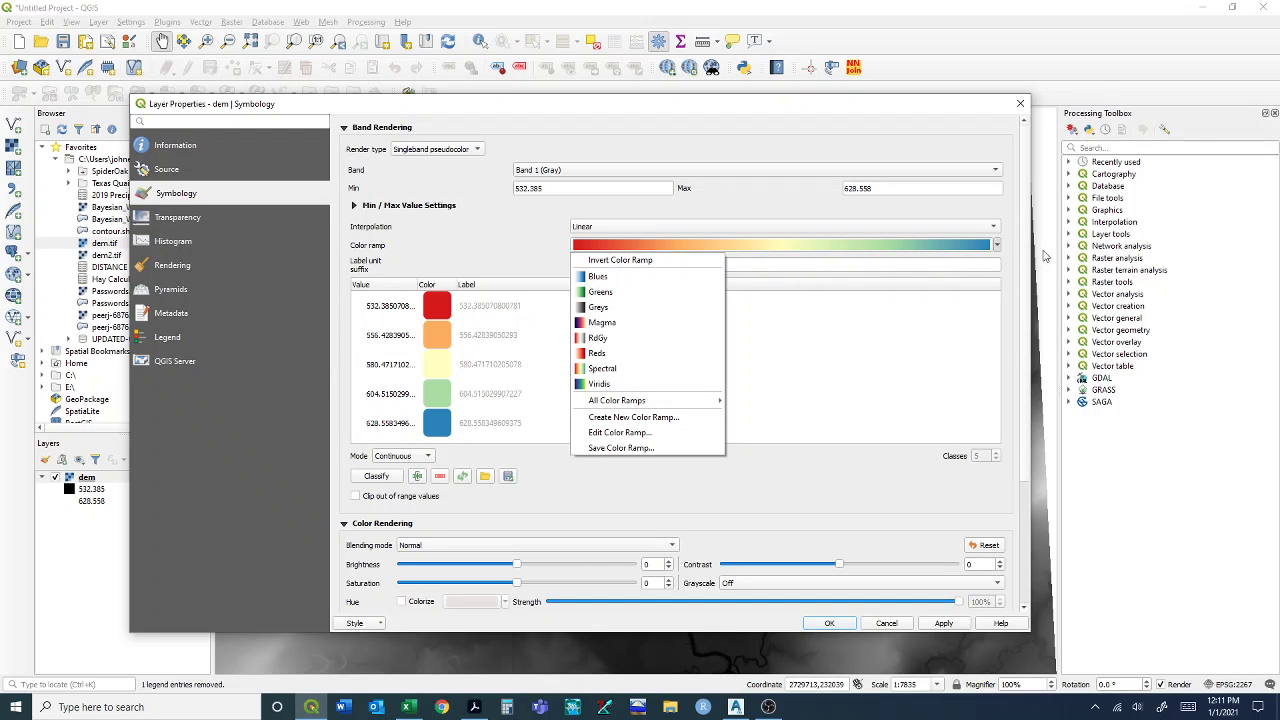
click(660, 262)
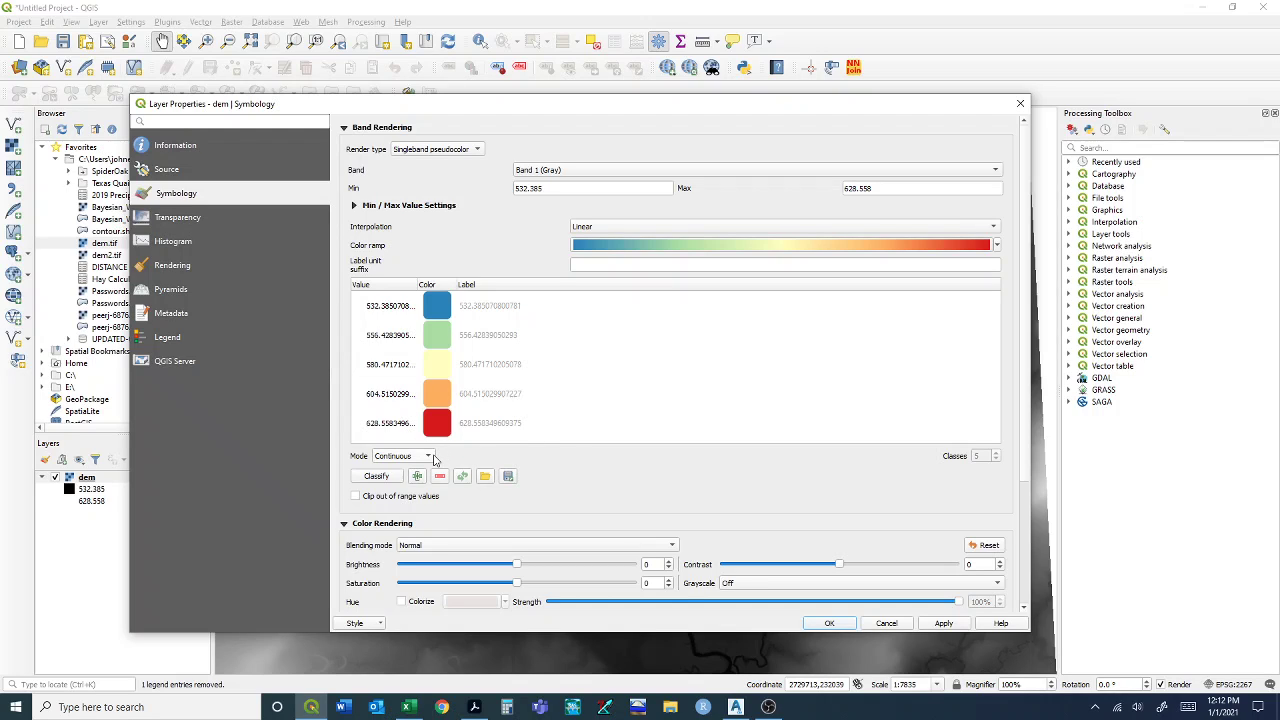
- Classify the dem colours by Quantile into 20 classes, then apply and close
click(430, 457)
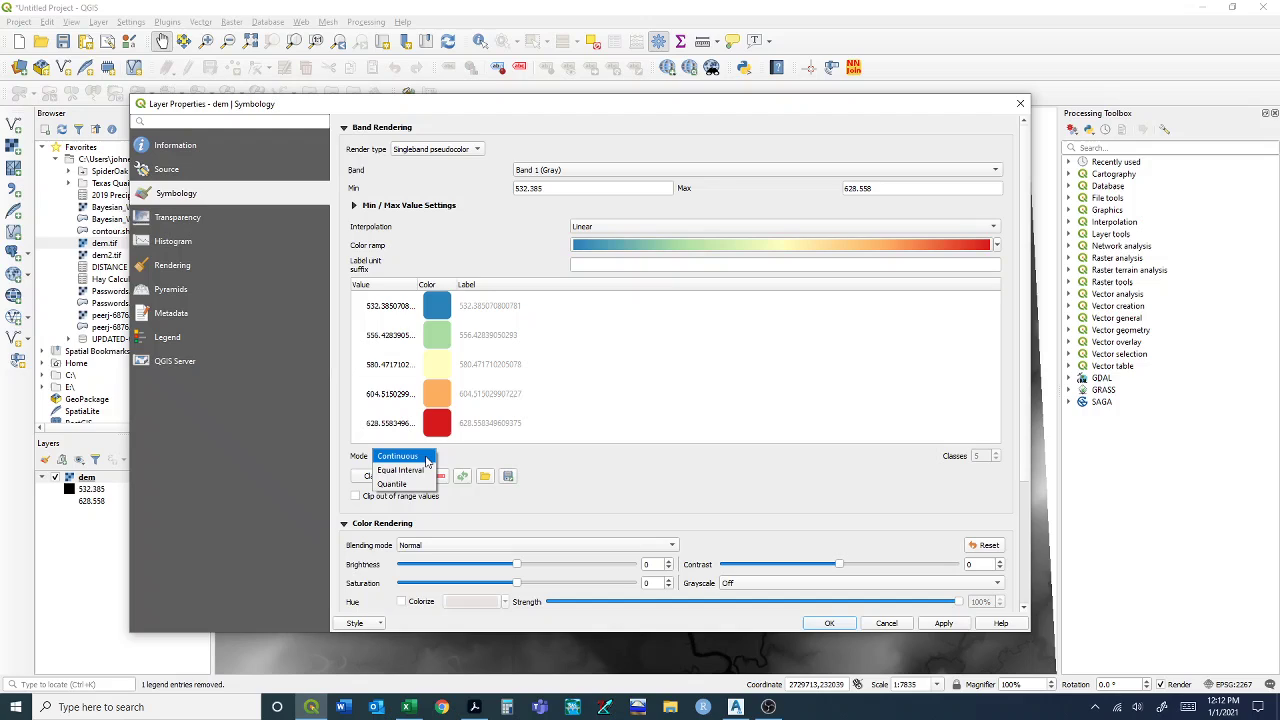
click(390, 484)
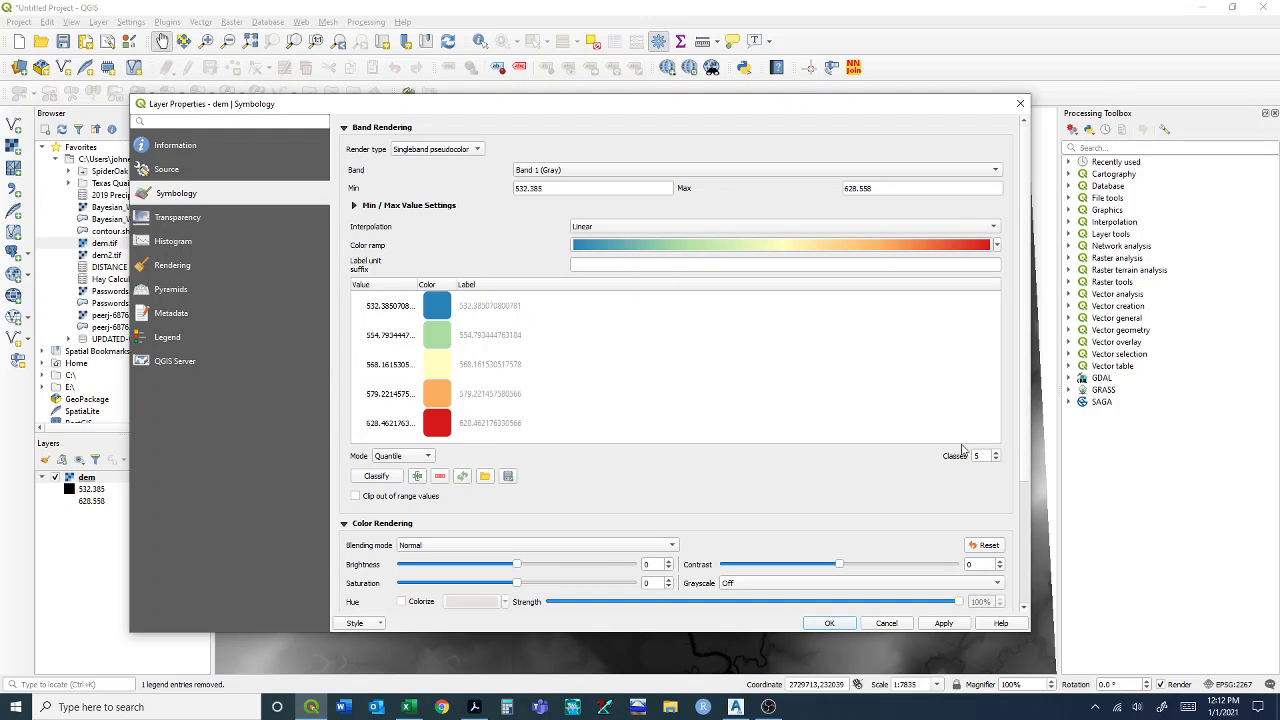
click(997, 453)
click(997, 453)
click(997, 453)
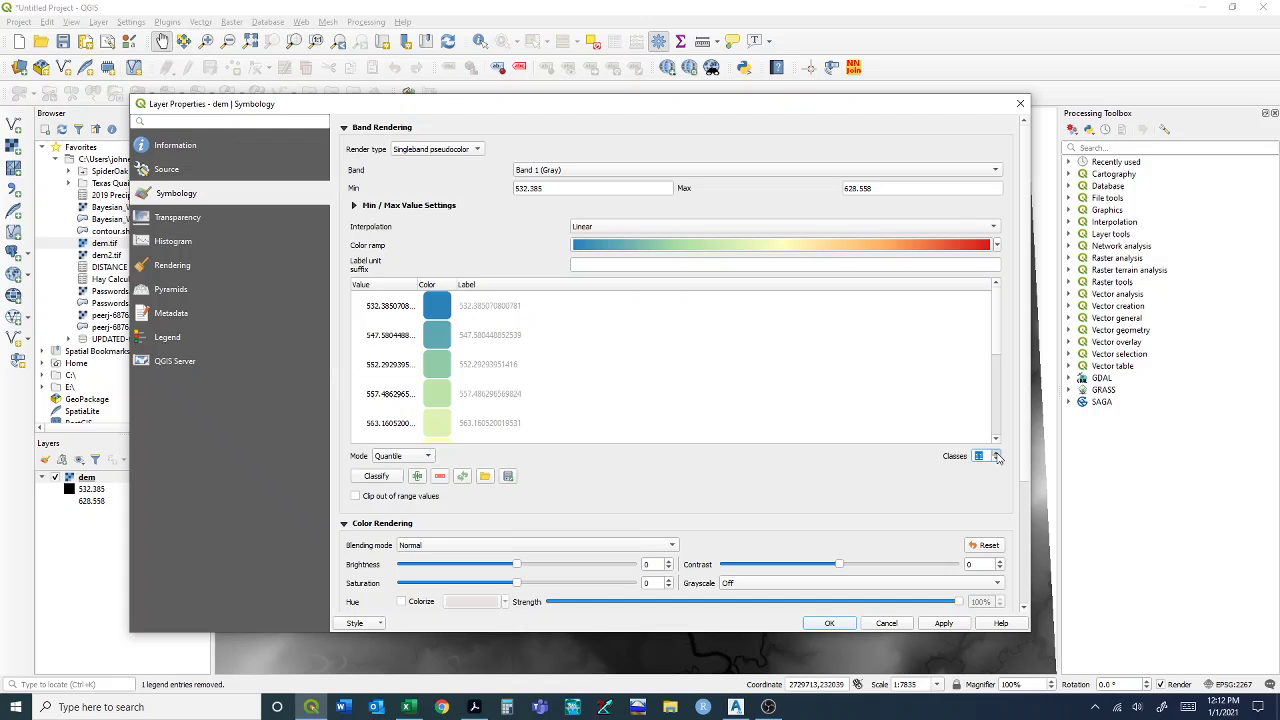
click(997, 453)
click(997, 453)
click(997, 453)
click(997, 453)
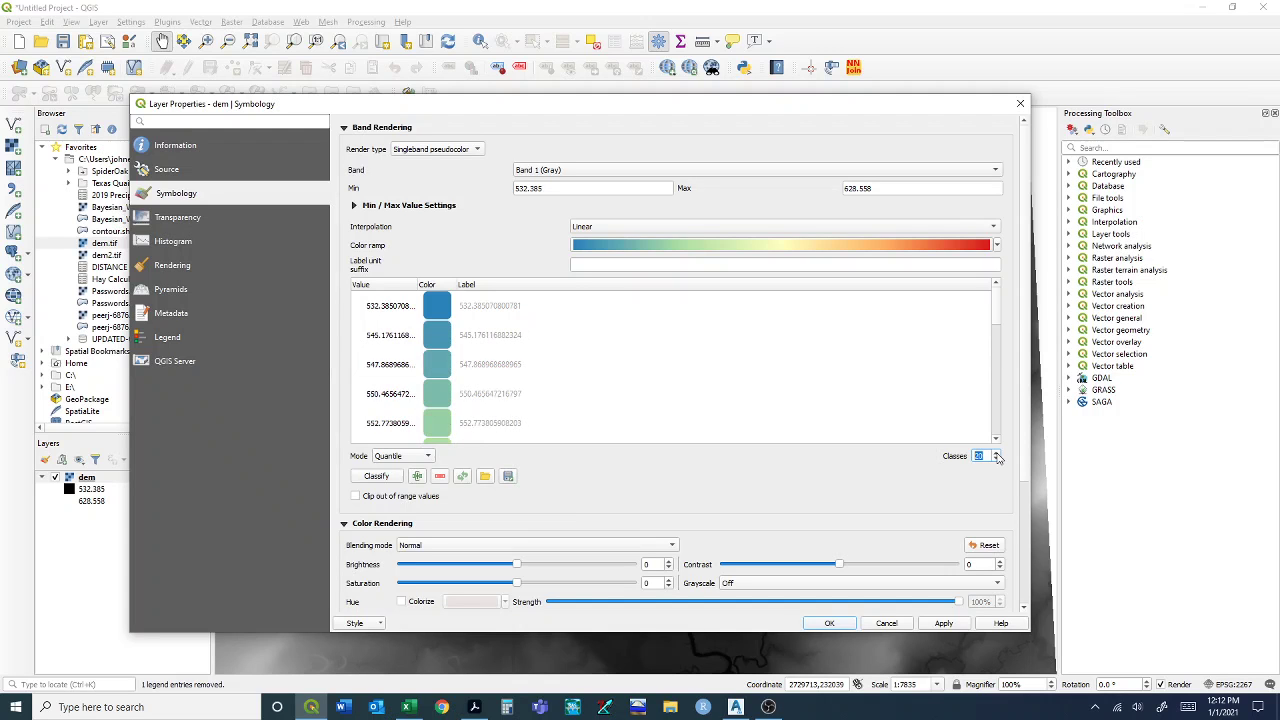
click(943, 623)
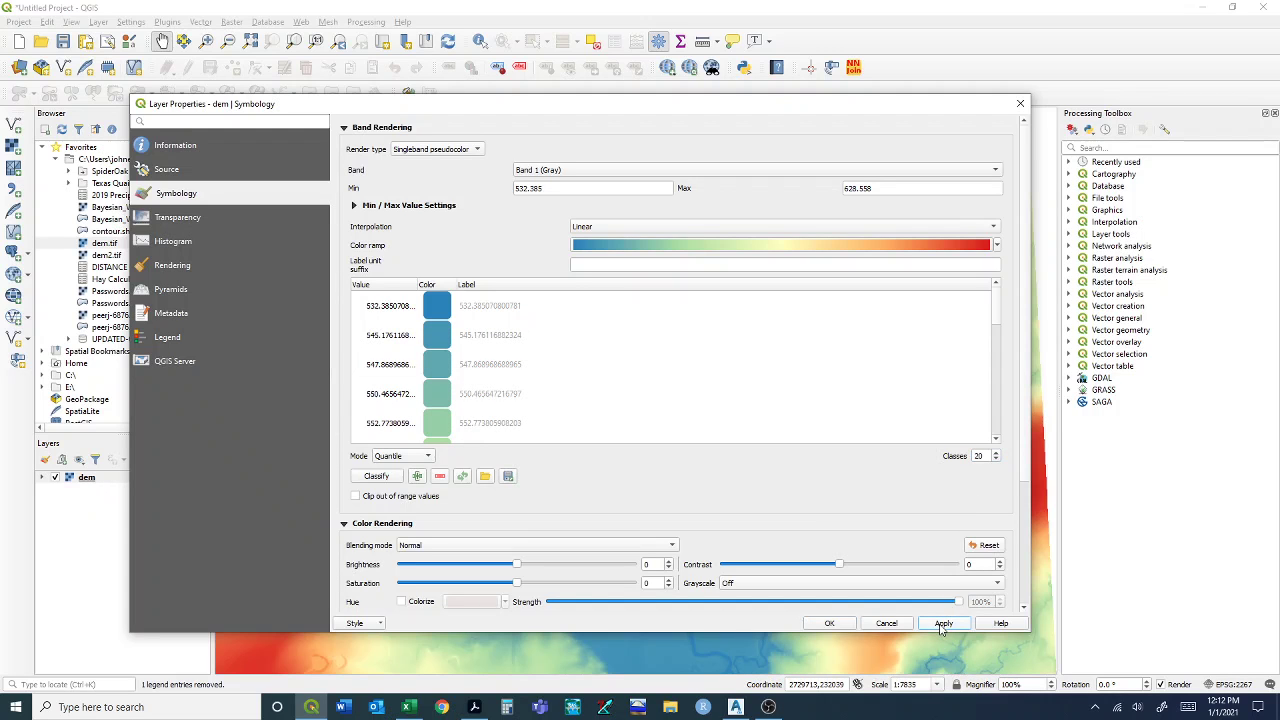
click(829, 623)
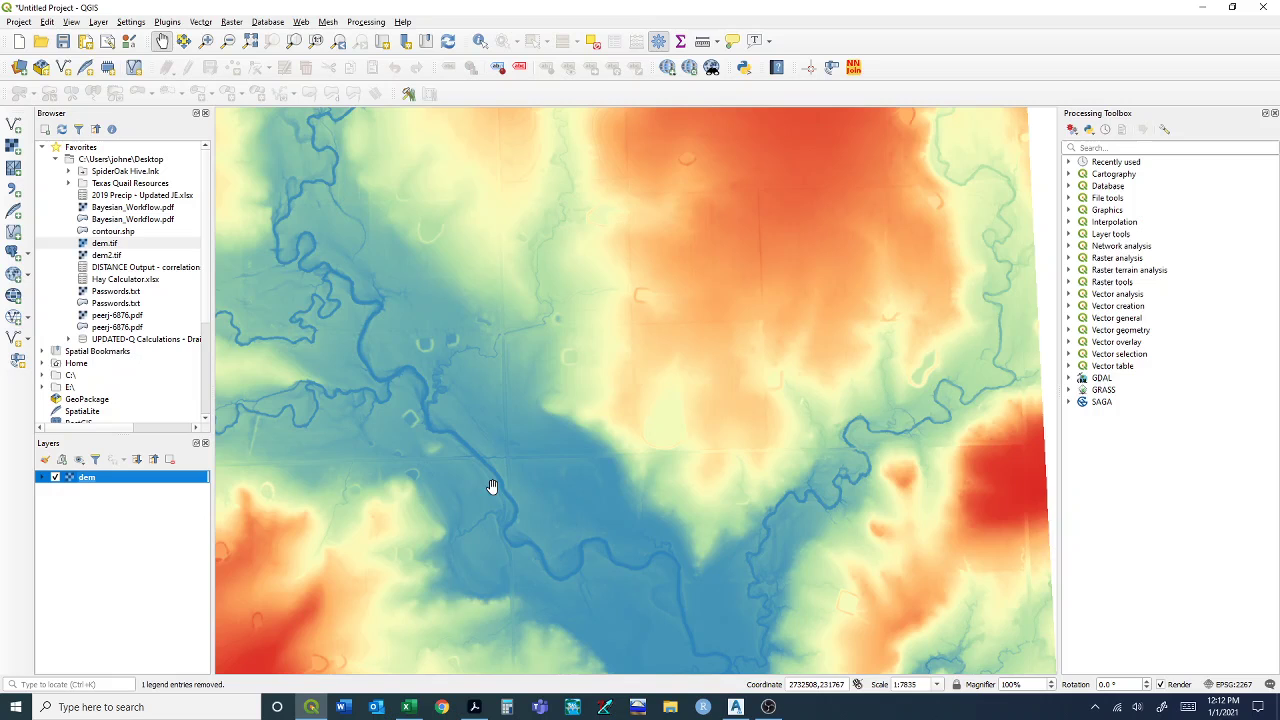
scroll(497, 465, up, 3)
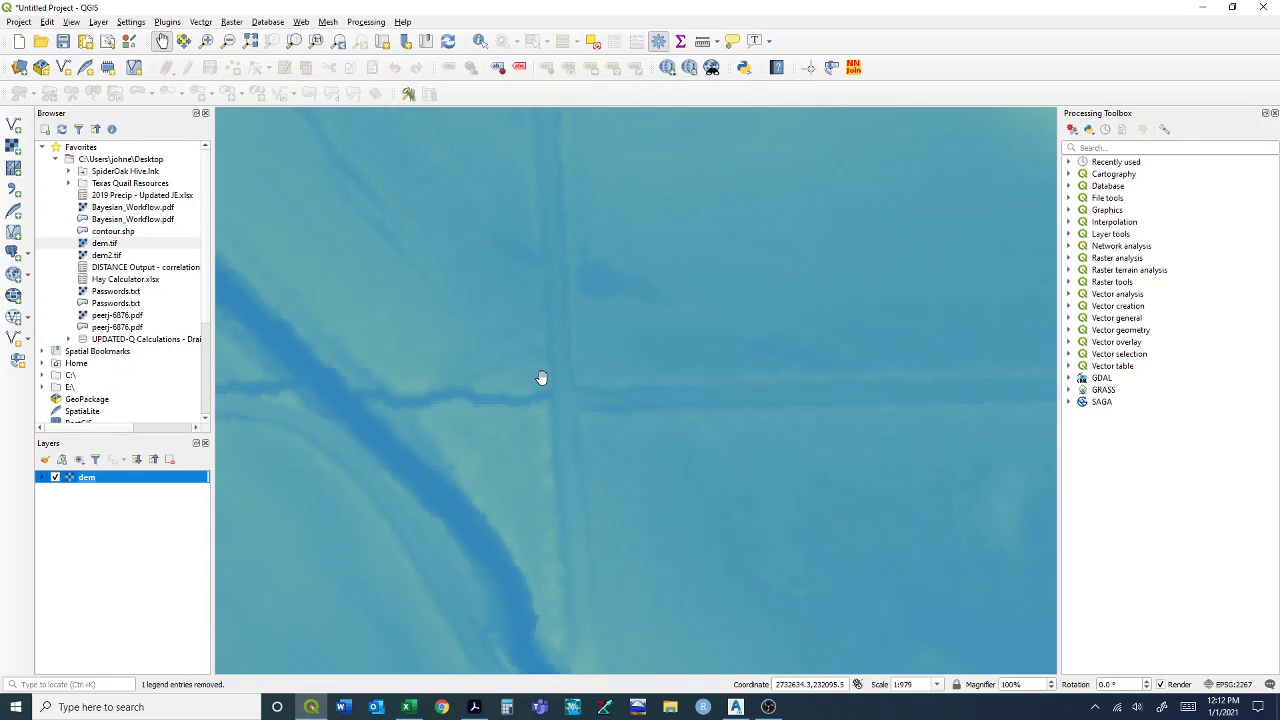
scroll(541, 383, down, 2)
scroll(541, 383, down, 1)
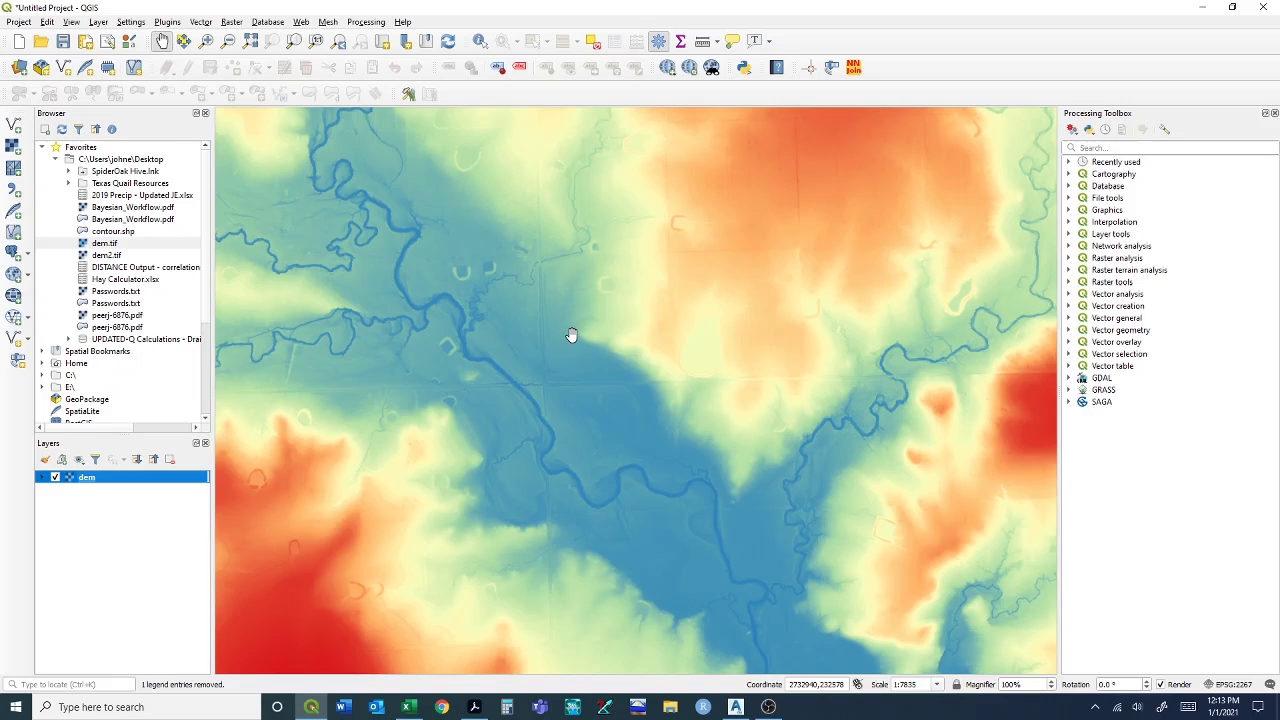
drag(571, 337, 480, 457)
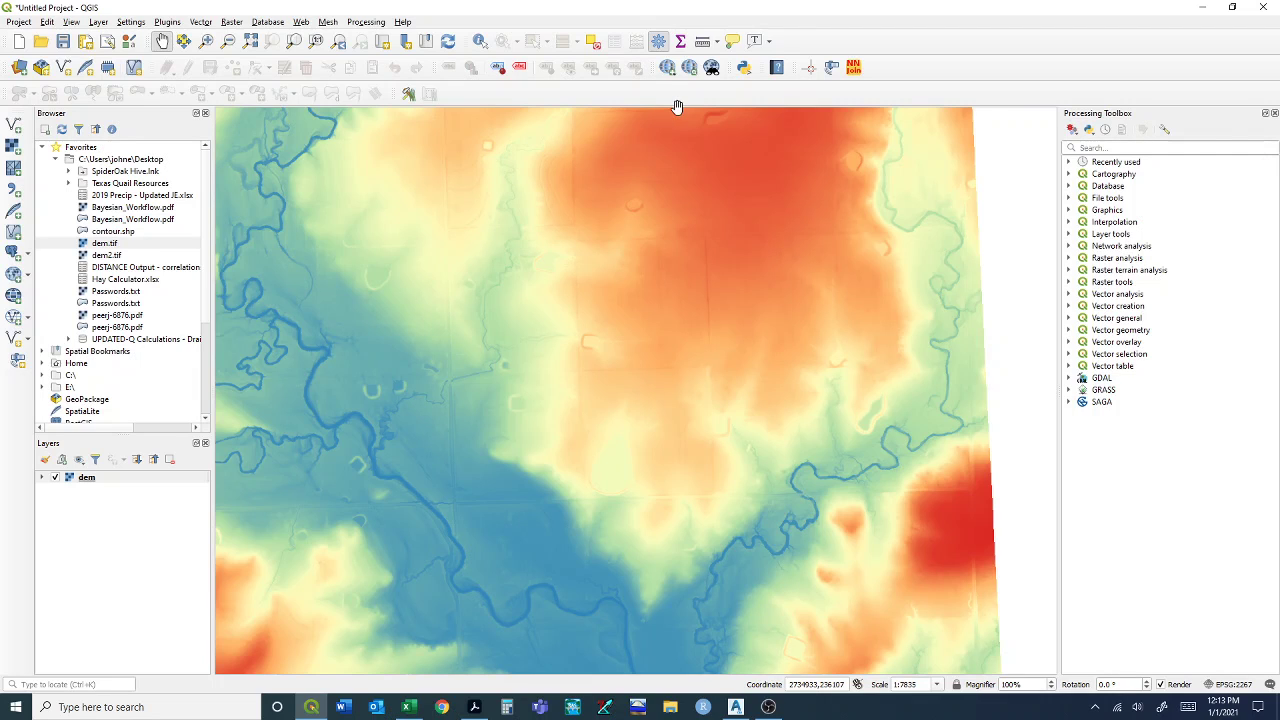
- Open the Raster > Extraction > Contour tool and set the contour interval to 1
click(229, 24)
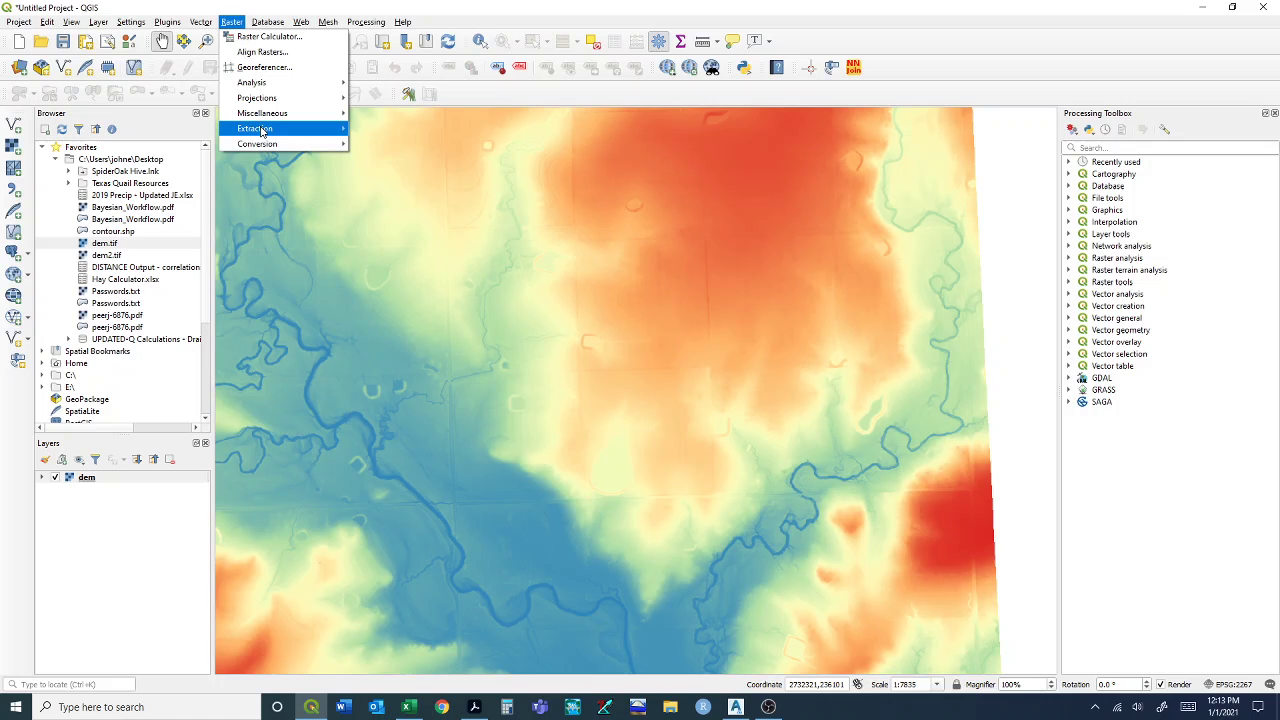
mouse_move(261, 131)
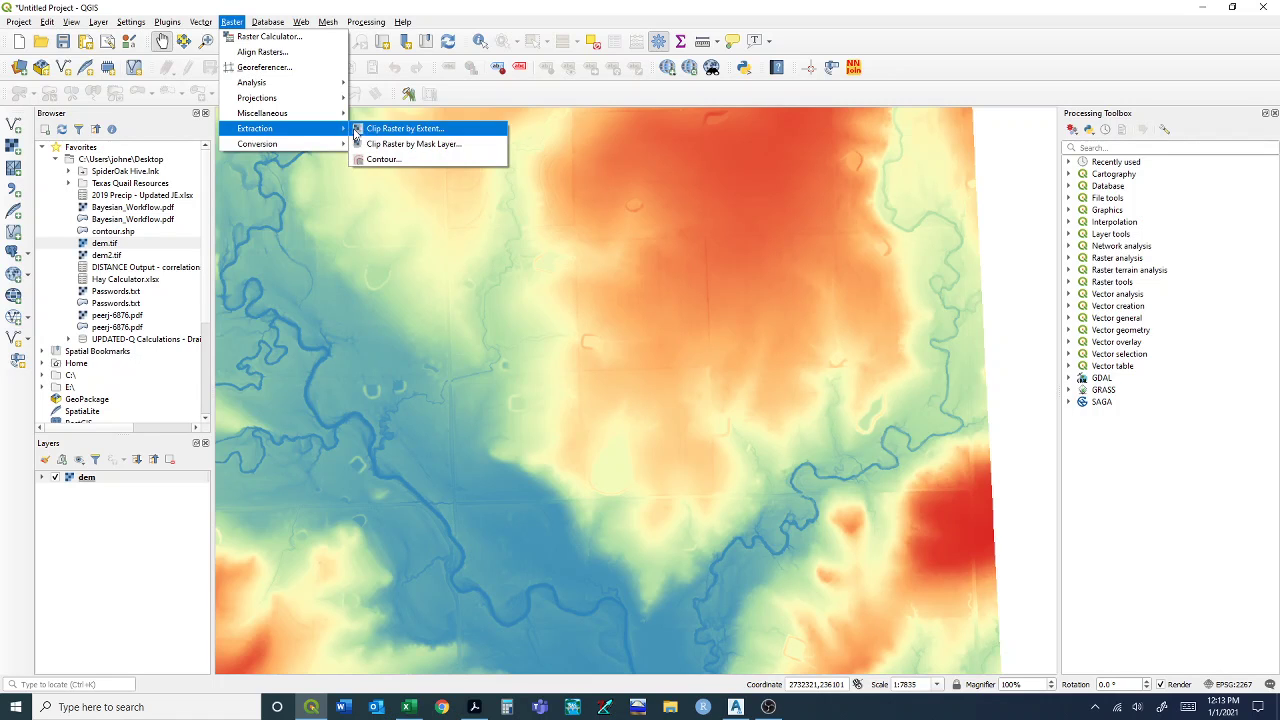
click(381, 164)
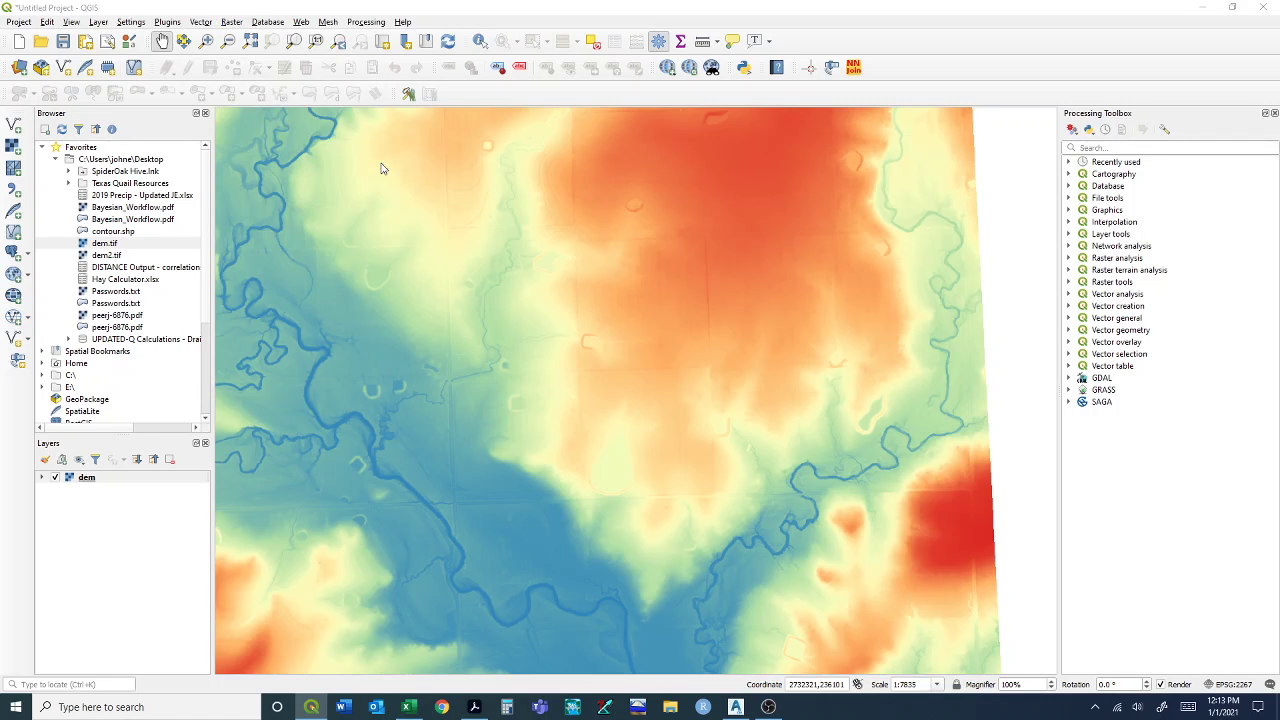
drag(1135, 252, 251, 187)
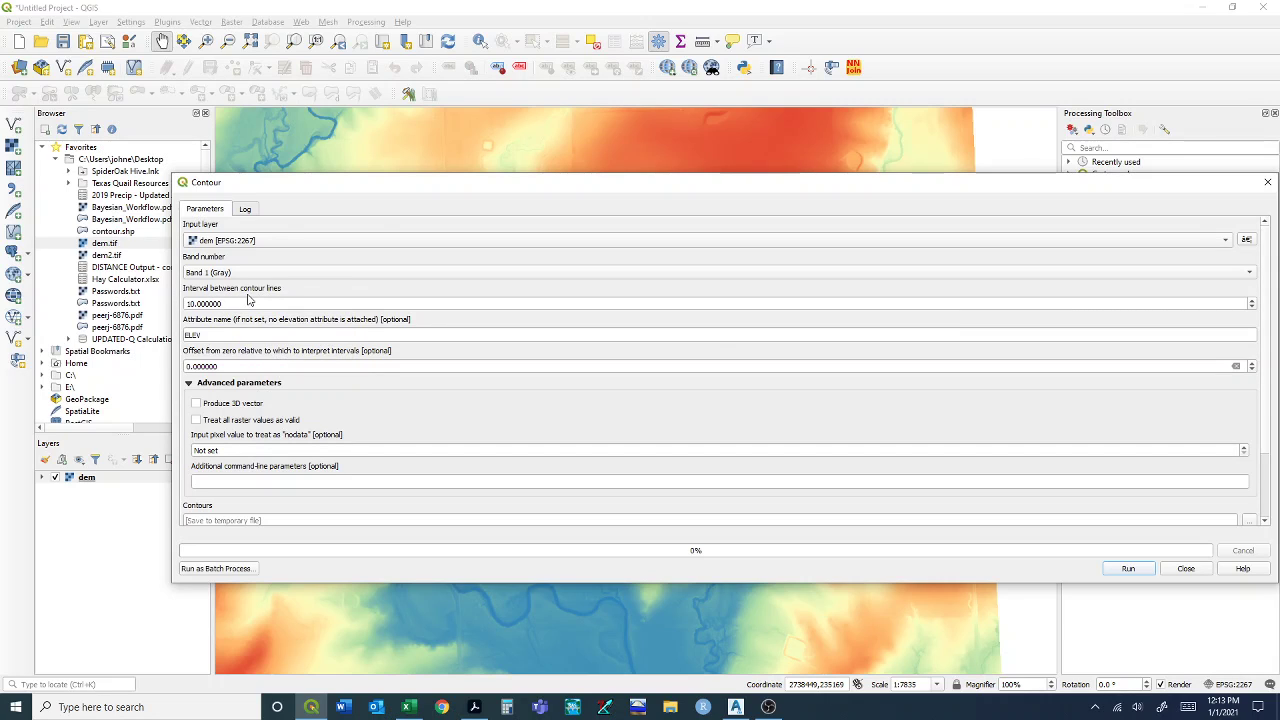
drag(230, 302, 192, 308)
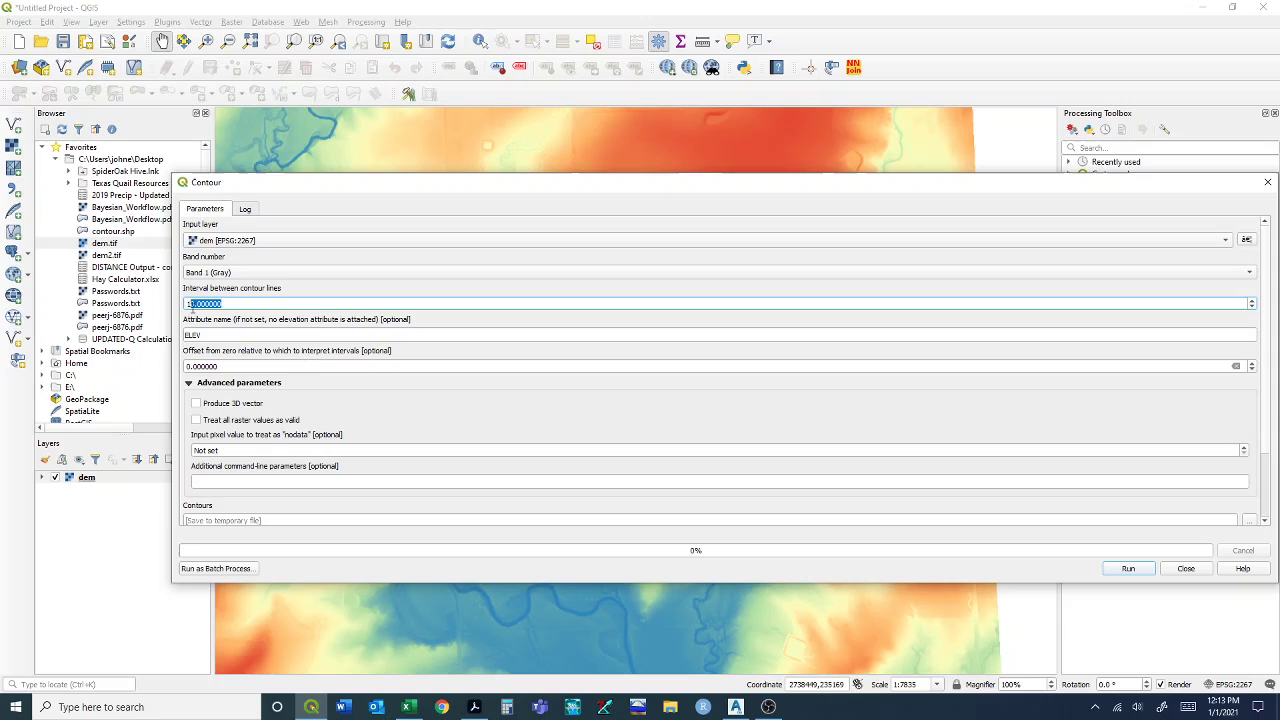
key(BackSpace)
- Set the contour output to save as contours2.shp on the Desktop
scroll(295, 348, down, 1)
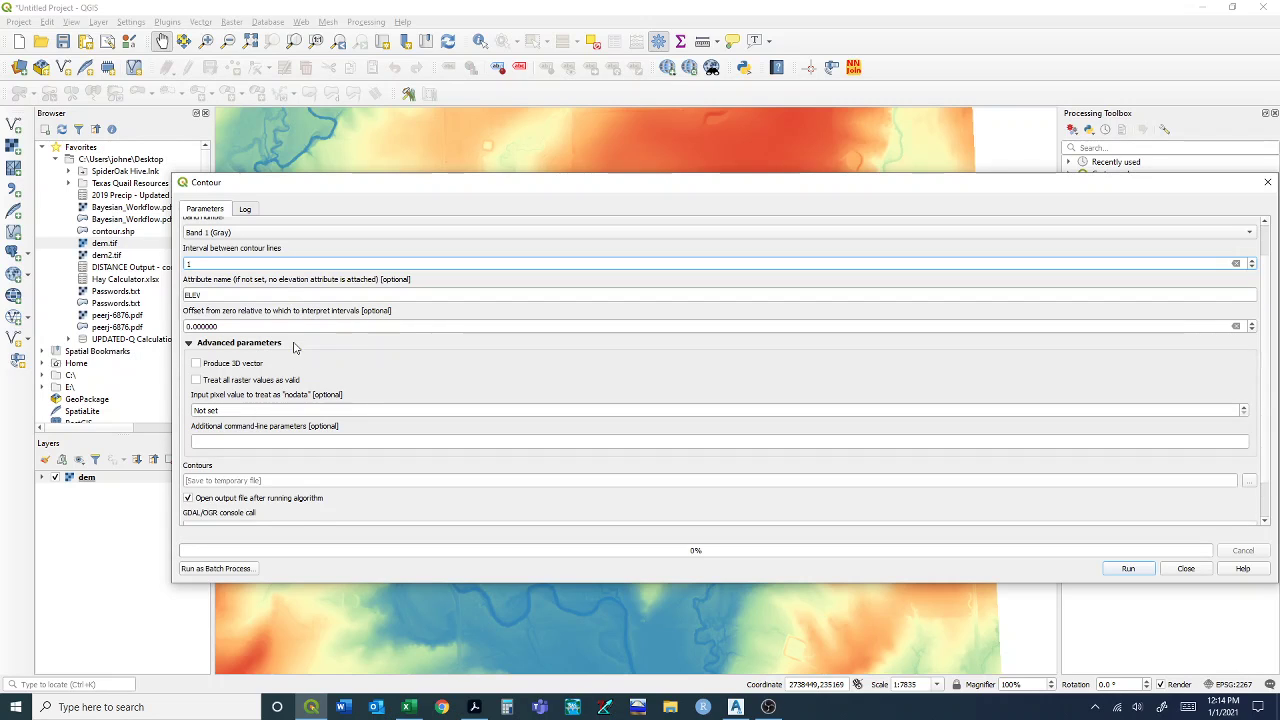
scroll(247, 490, down, 1)
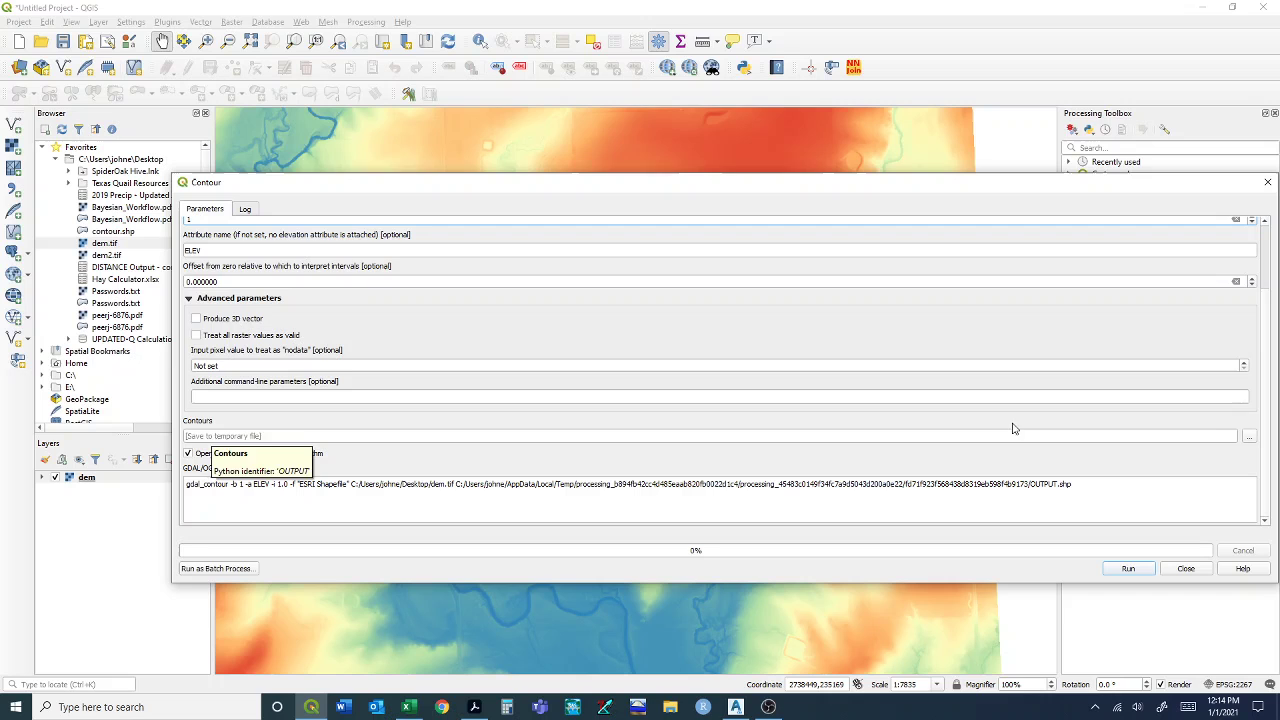
click(1249, 437)
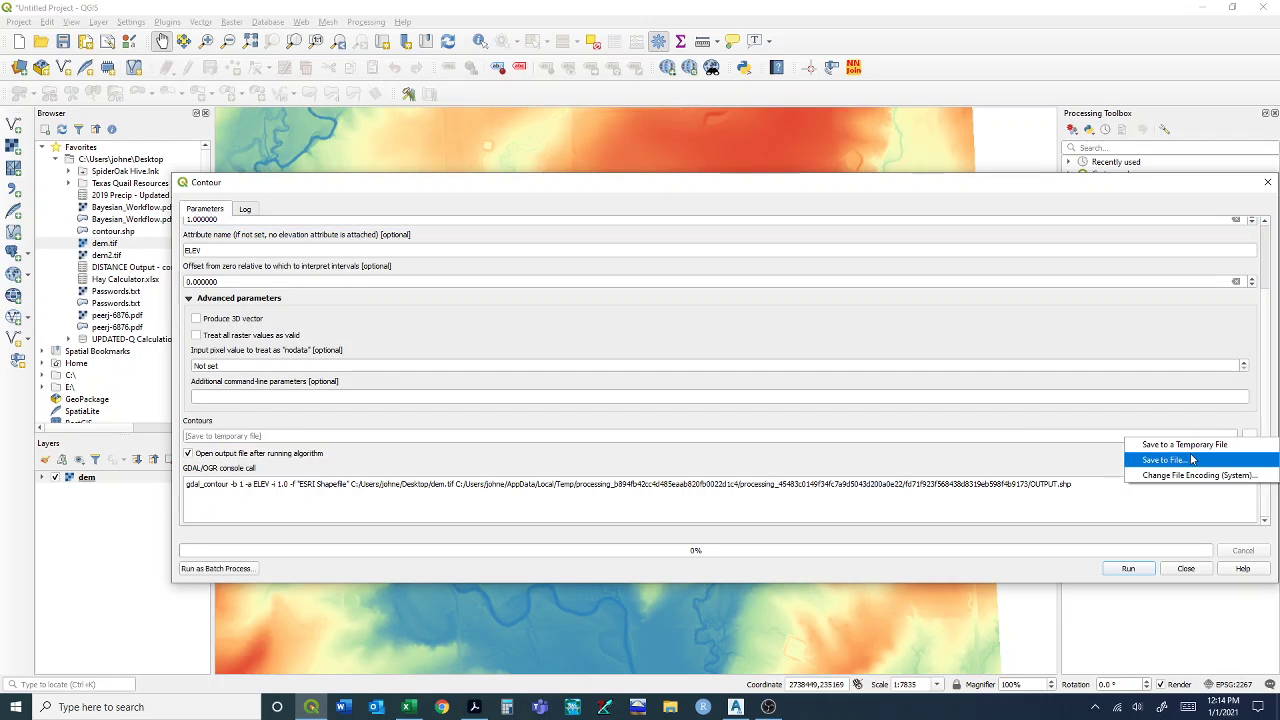
click(1188, 460)
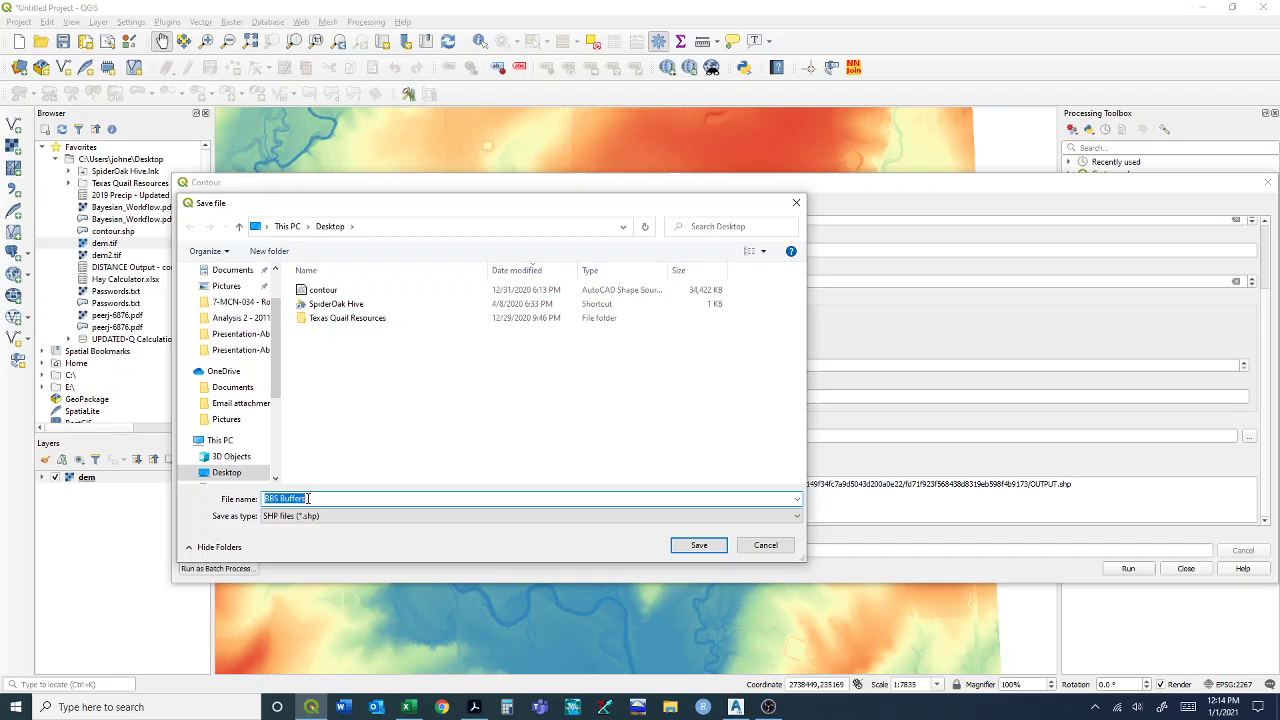
text(contour)
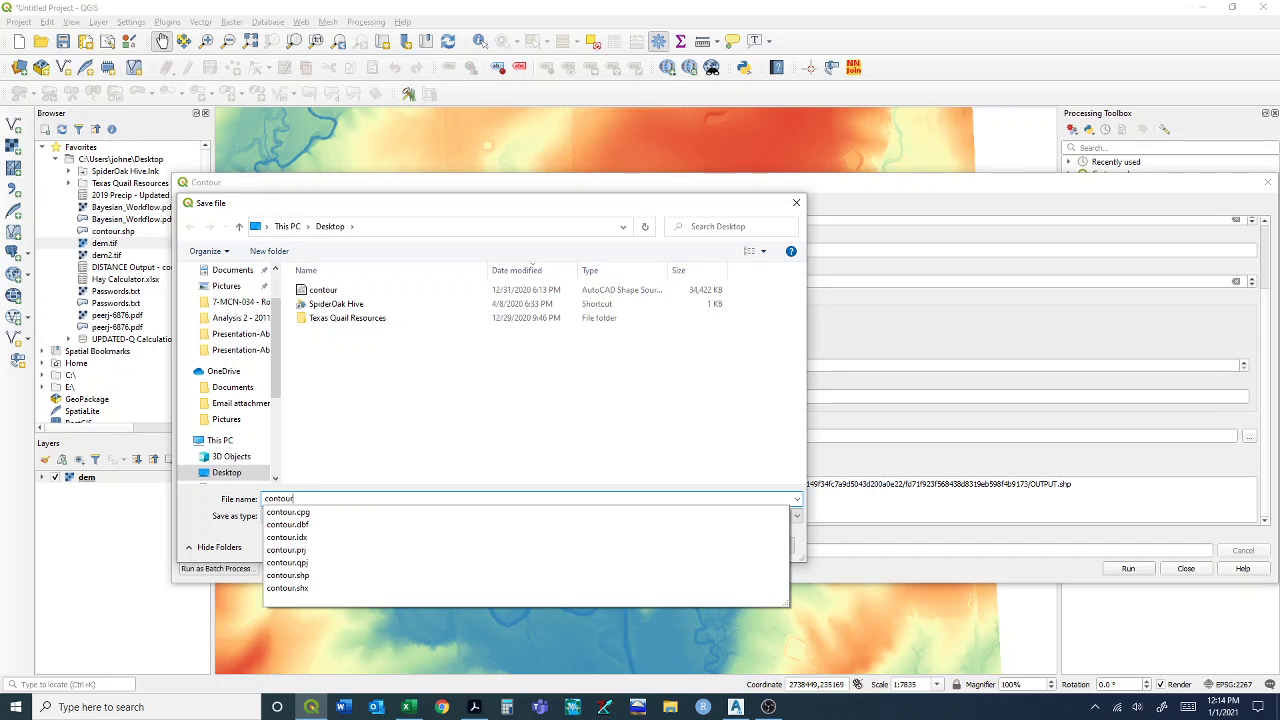
text(s2)
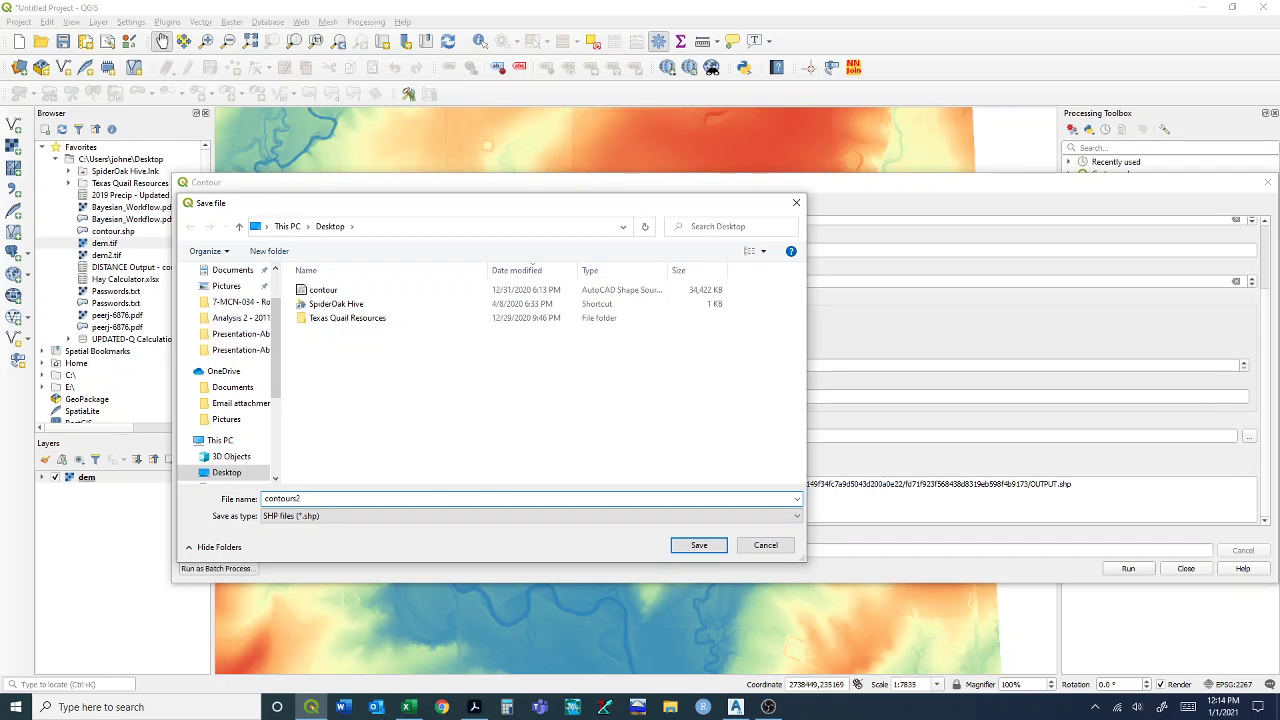
click(690, 546)
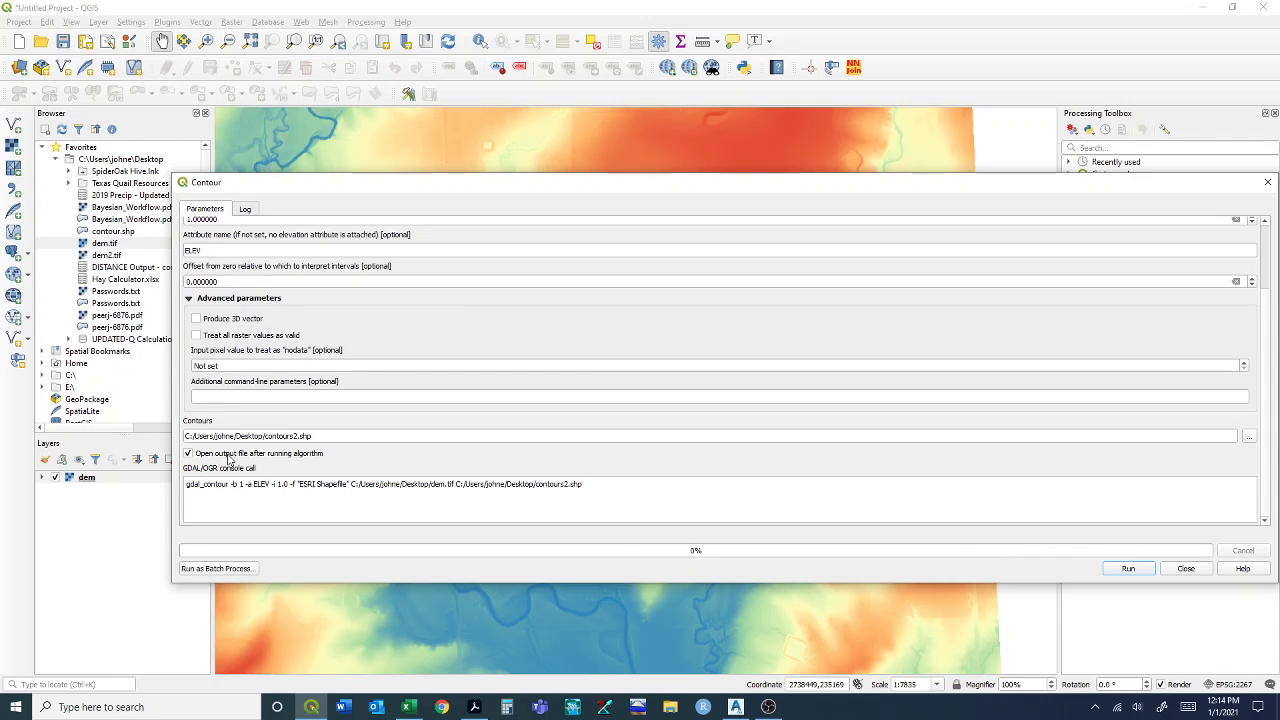
- Run the Contour tool, close it, and select the new contours2 layer
click(1128, 569)
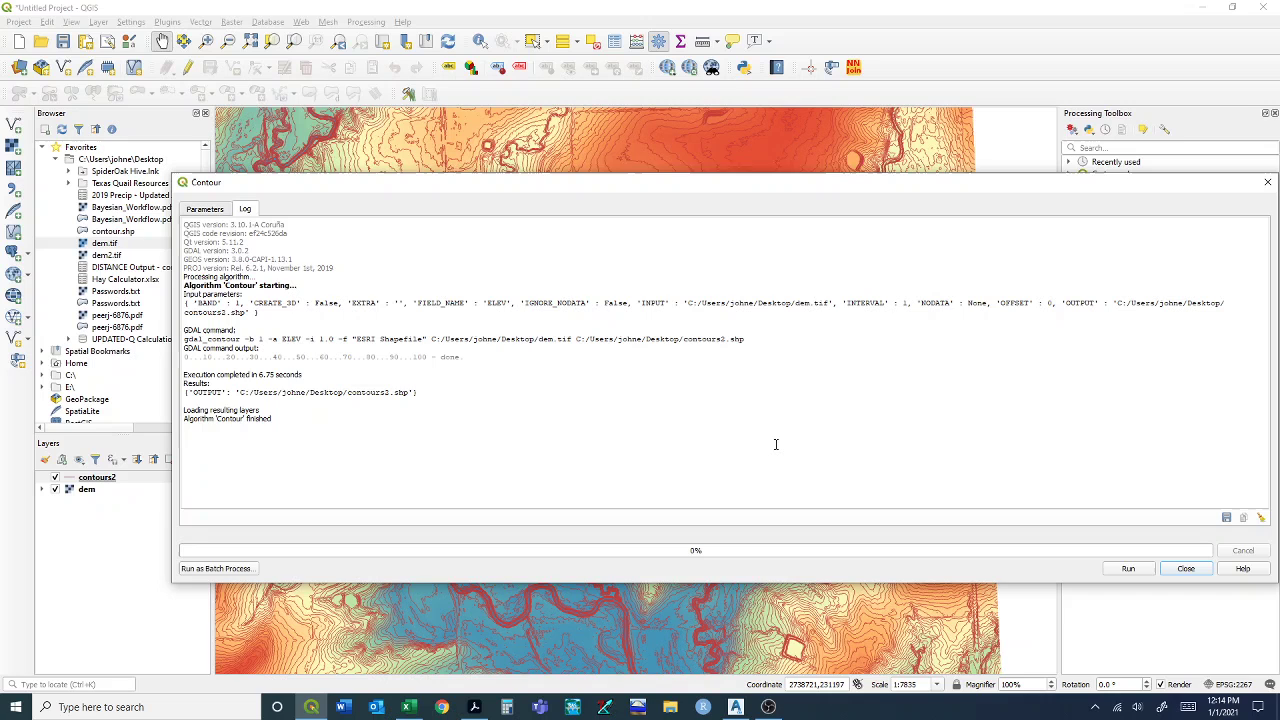
click(1186, 568)
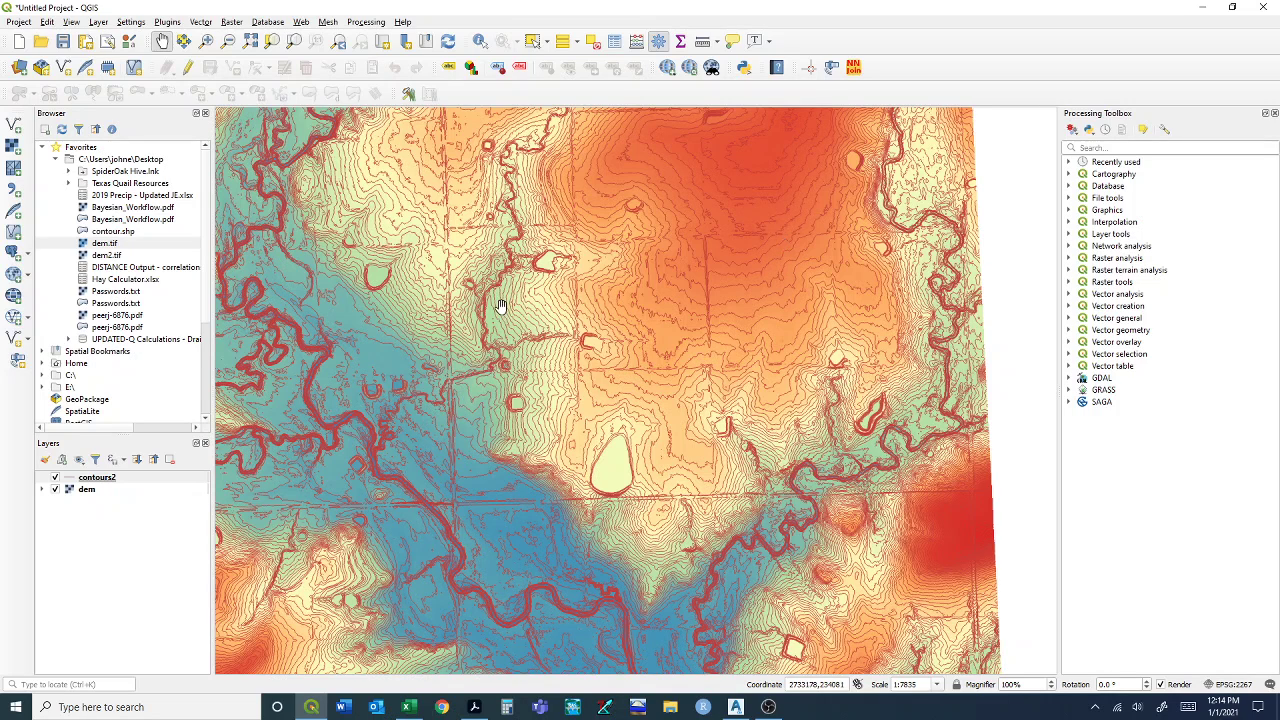
click(86, 480)
- Change the contours2 line colour from red to black
double_click(84, 479)
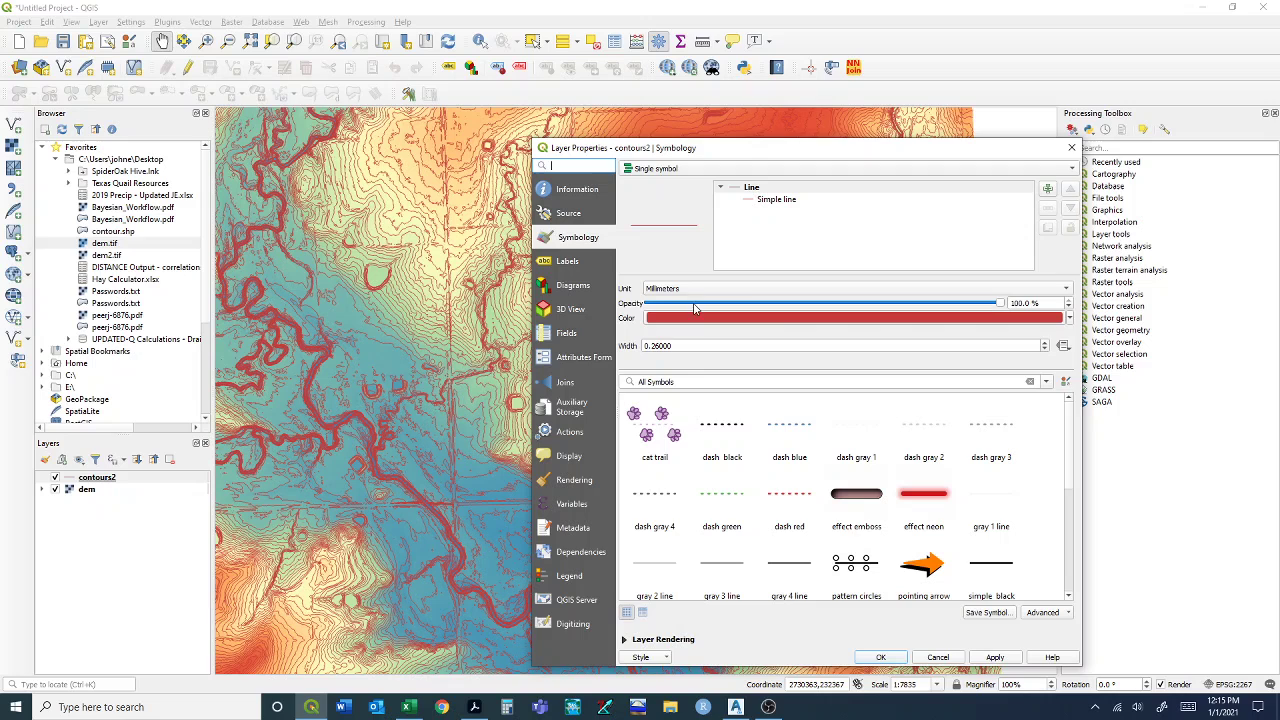
click(1069, 318)
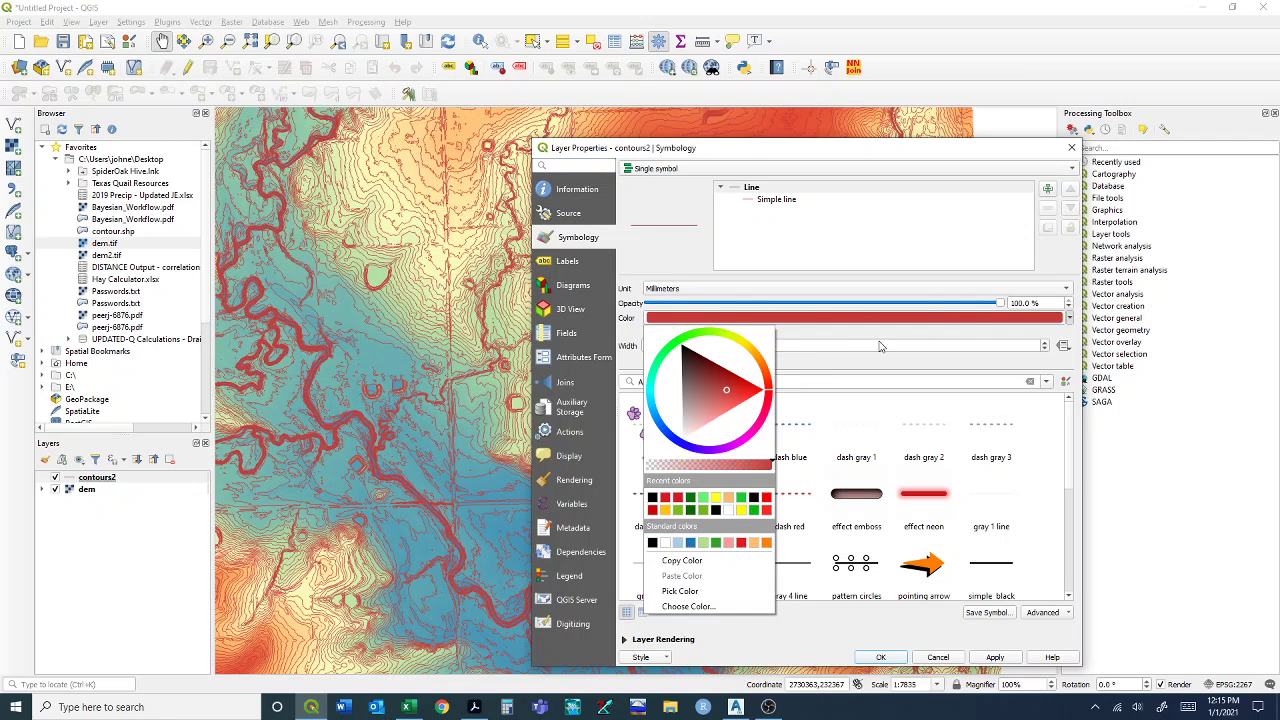
drag(727, 393, 668, 347)
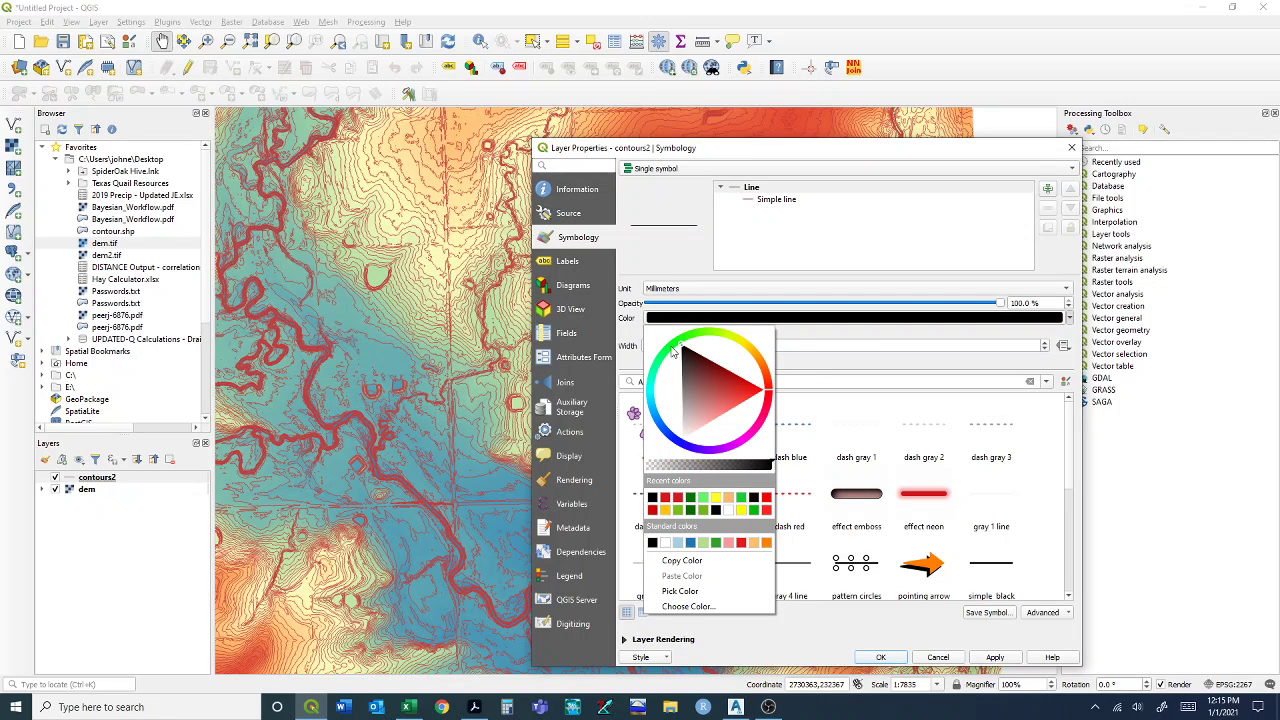
click(819, 621)
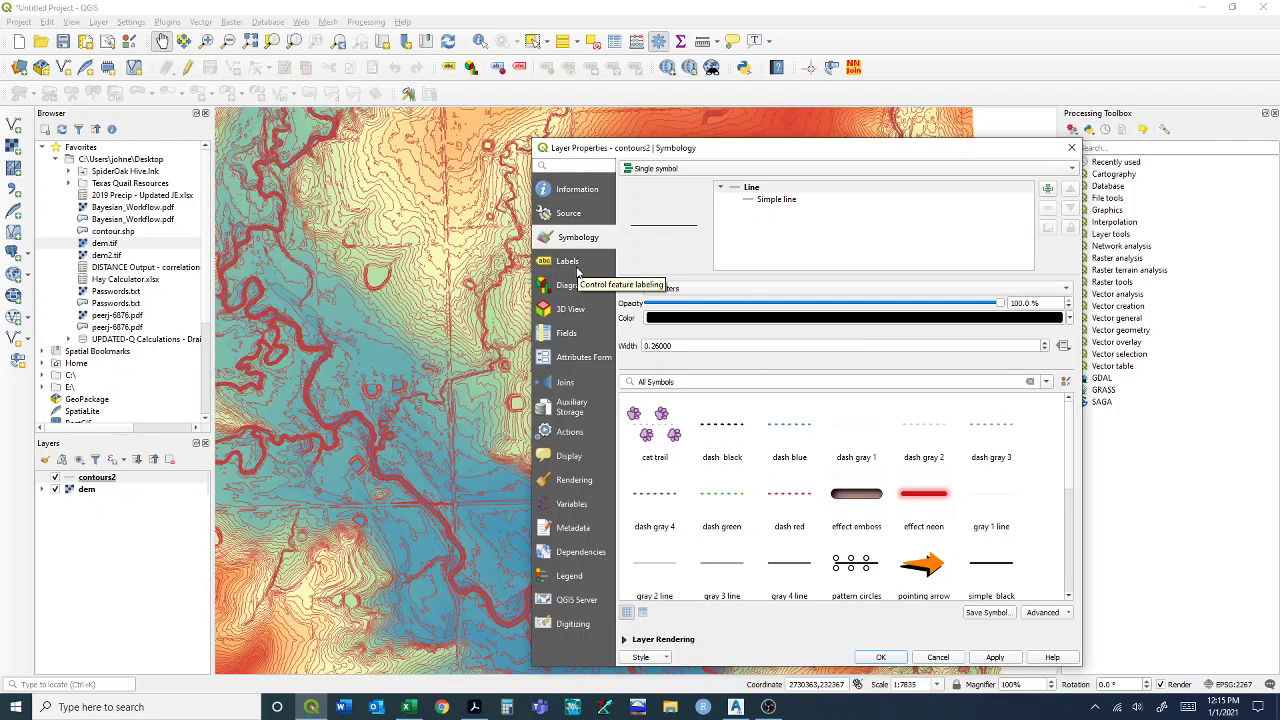
- Turn on Single labels for contours2 using the ELEV field and apply
click(576, 268)
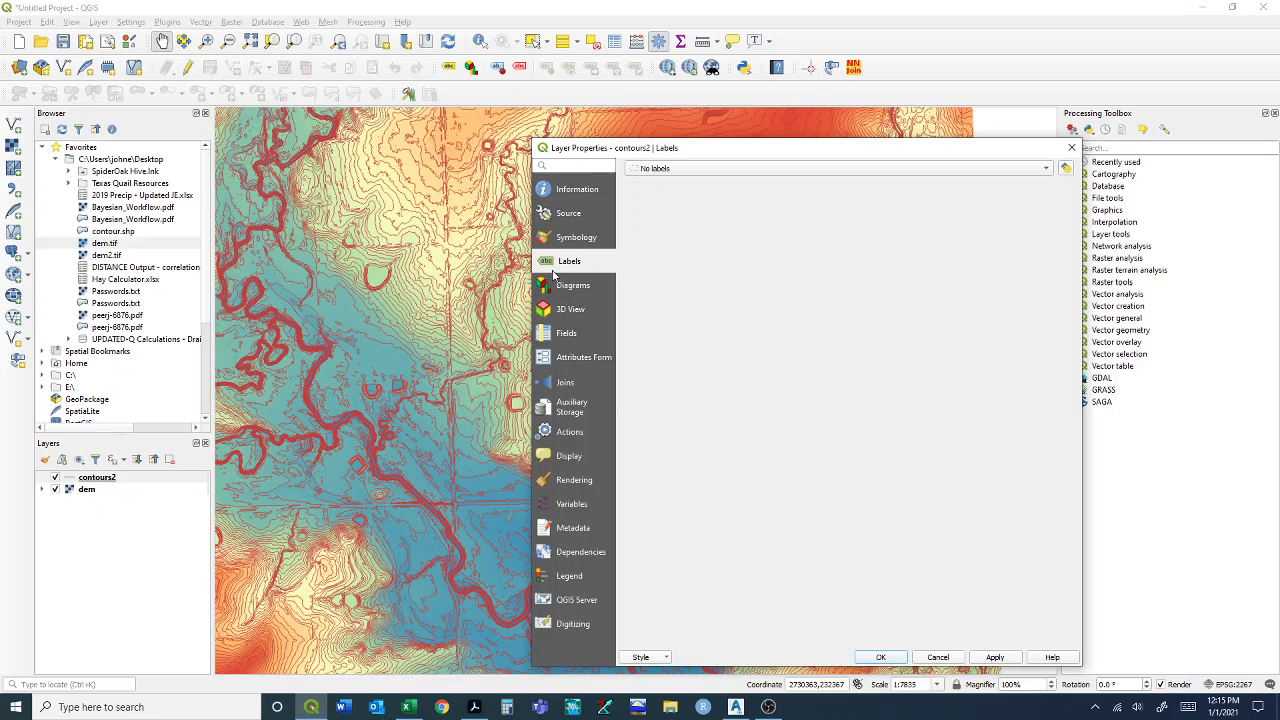
click(724, 170)
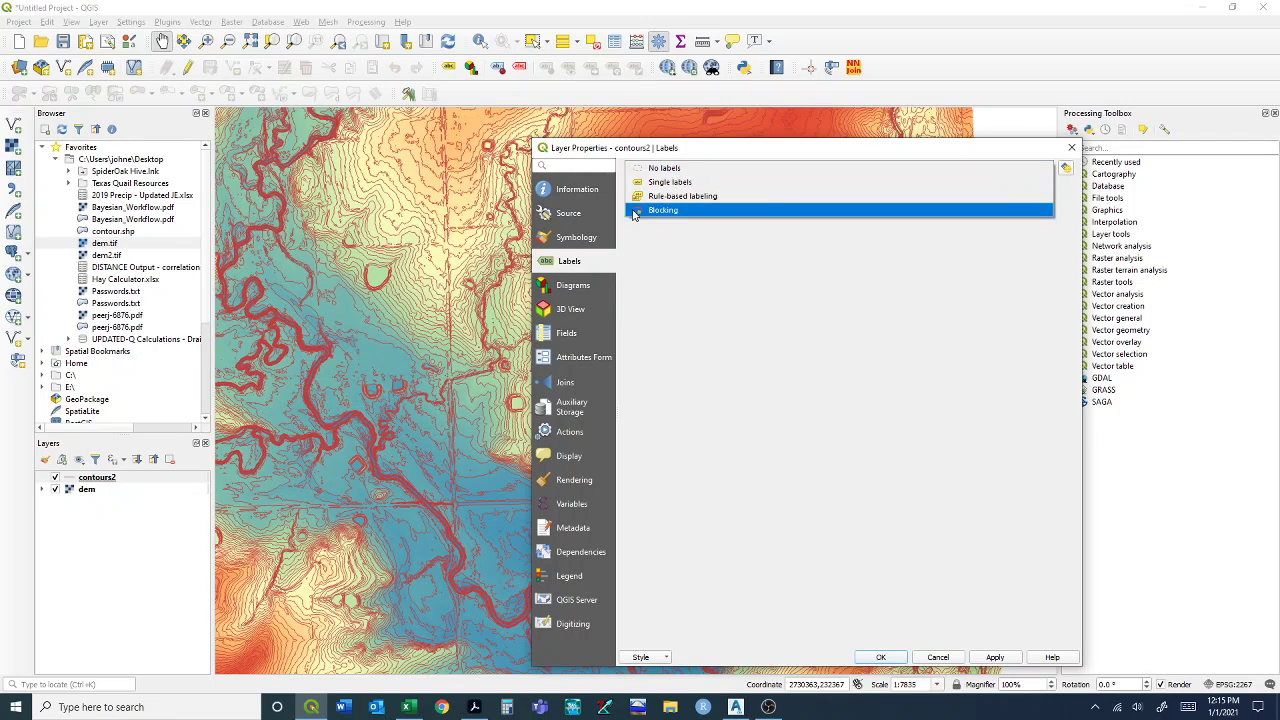
click(655, 183)
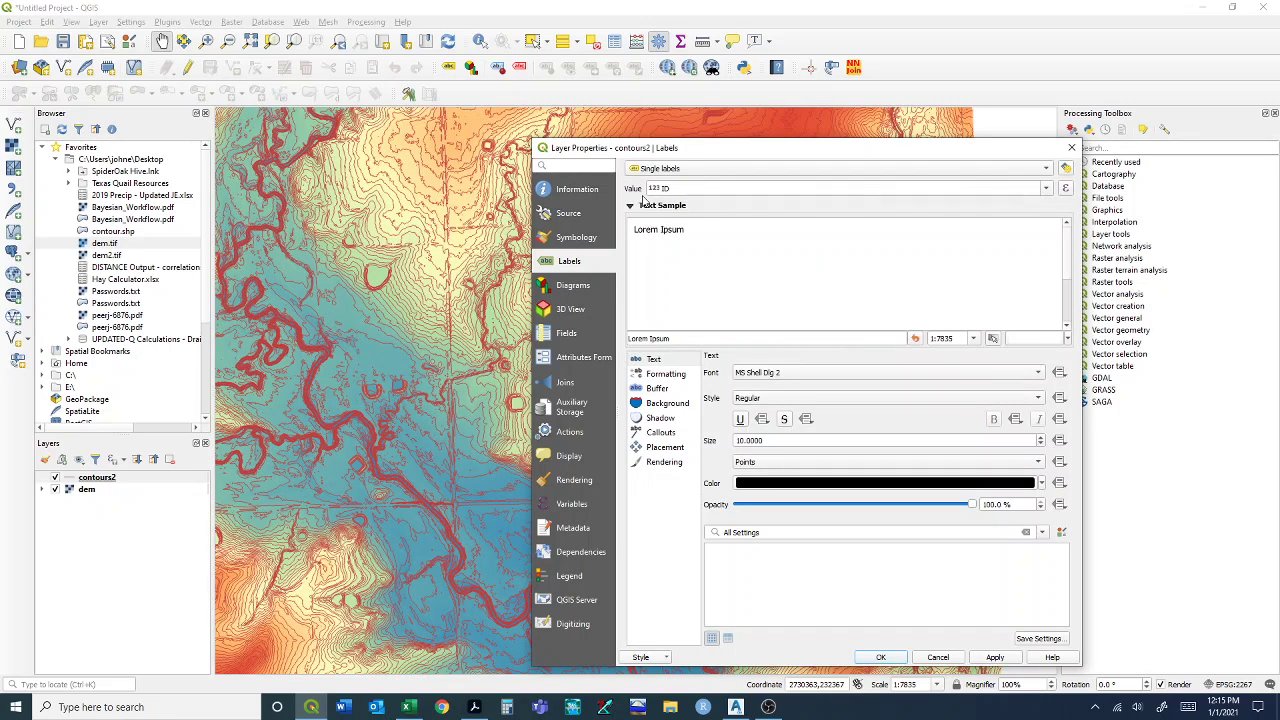
click(1048, 190)
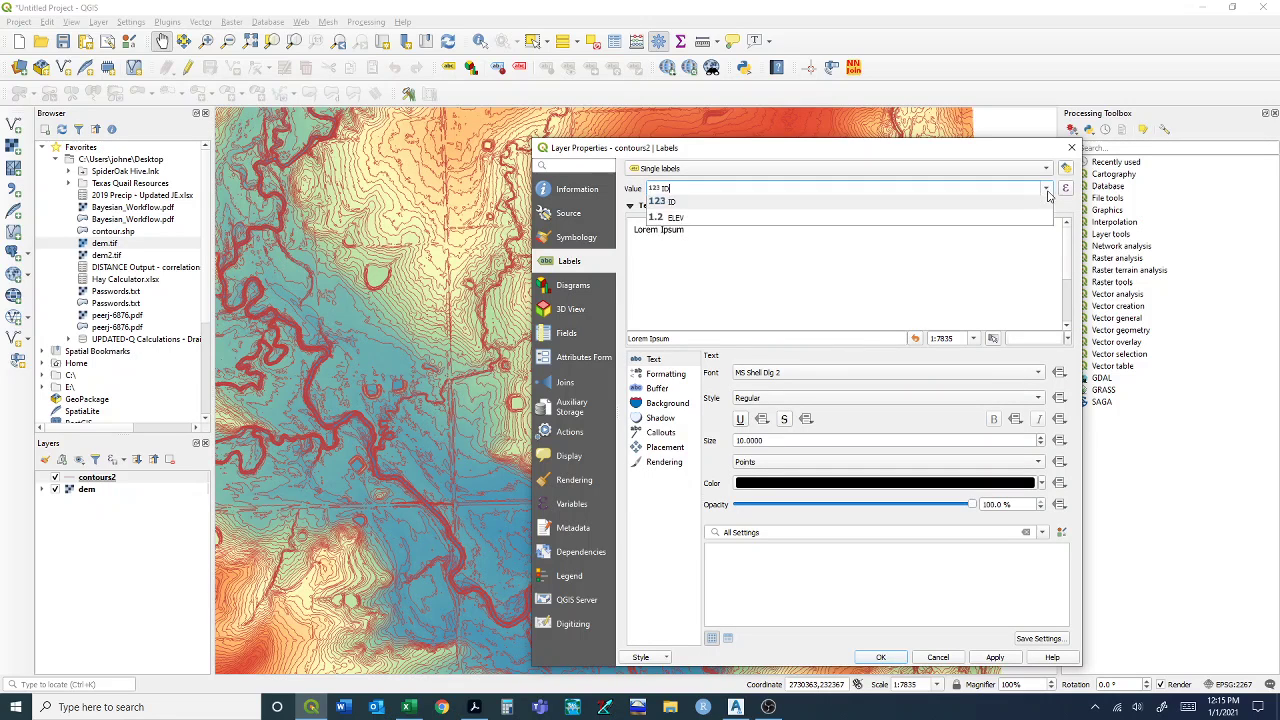
click(683, 224)
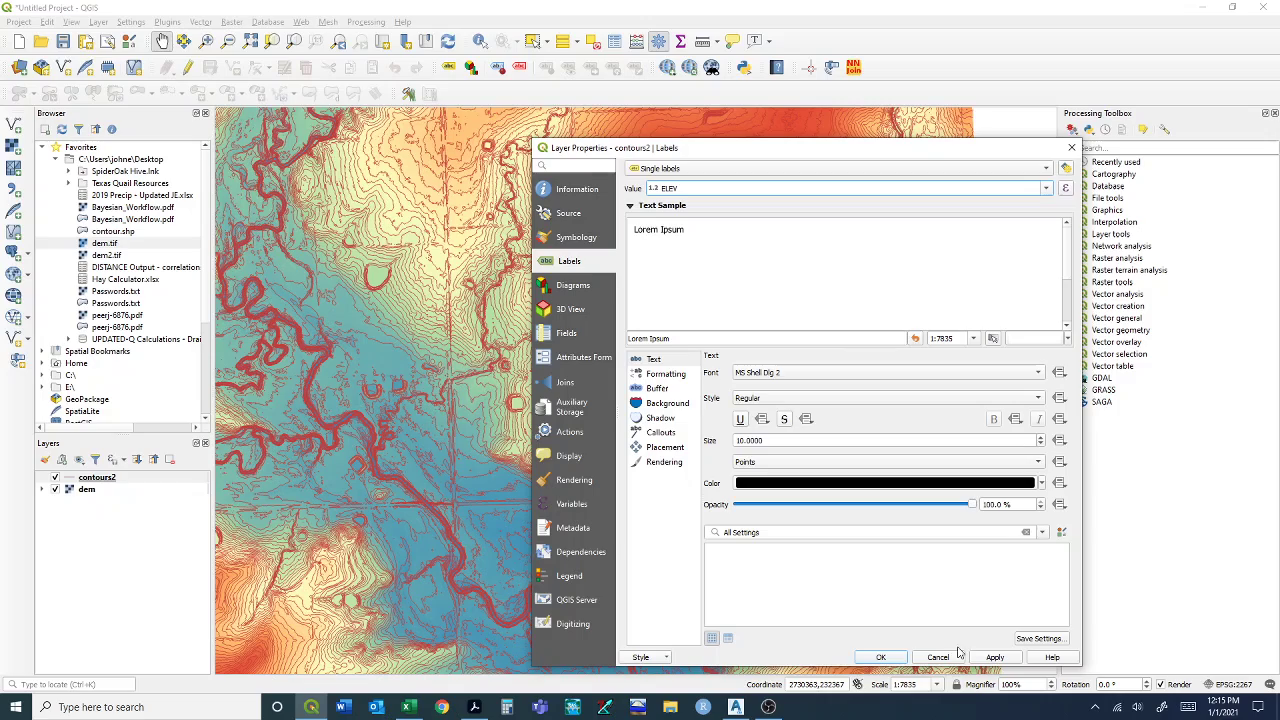
click(882, 657)
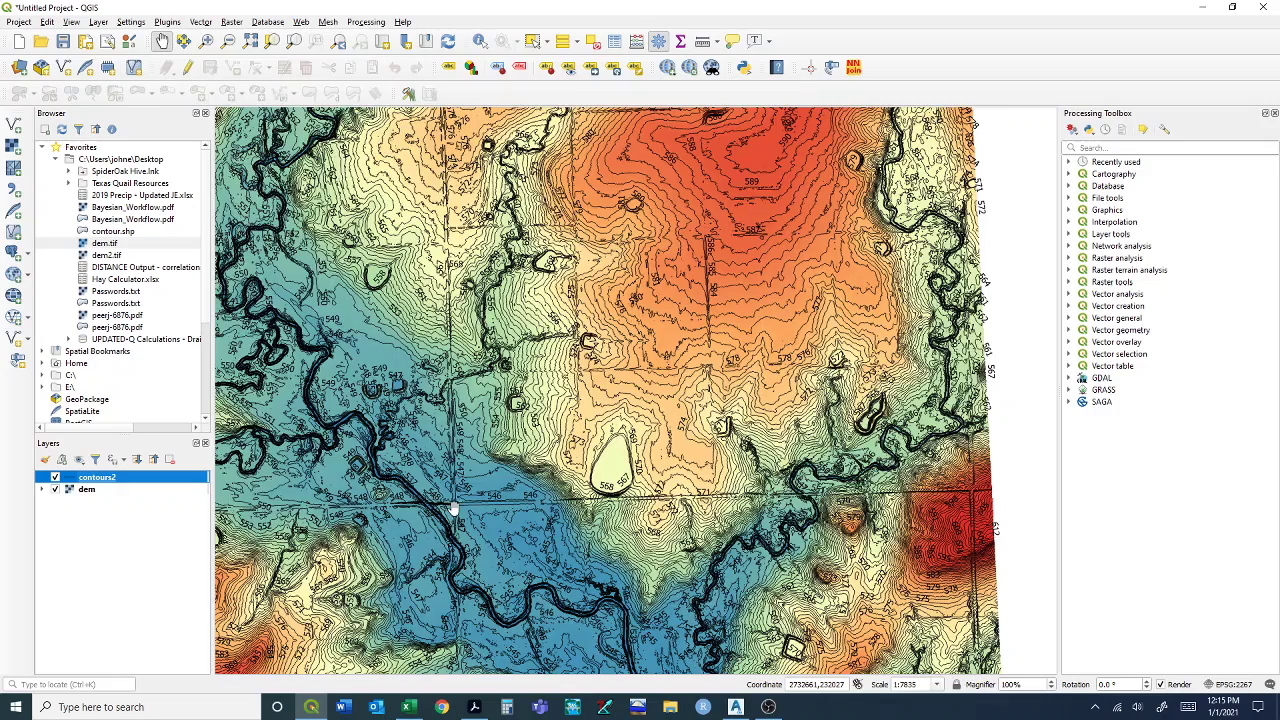
- Zoom in to inspect the contour labels, zoom back out to about 1:3918, and pan to the oval pond
scroll(453, 508, up, 3)
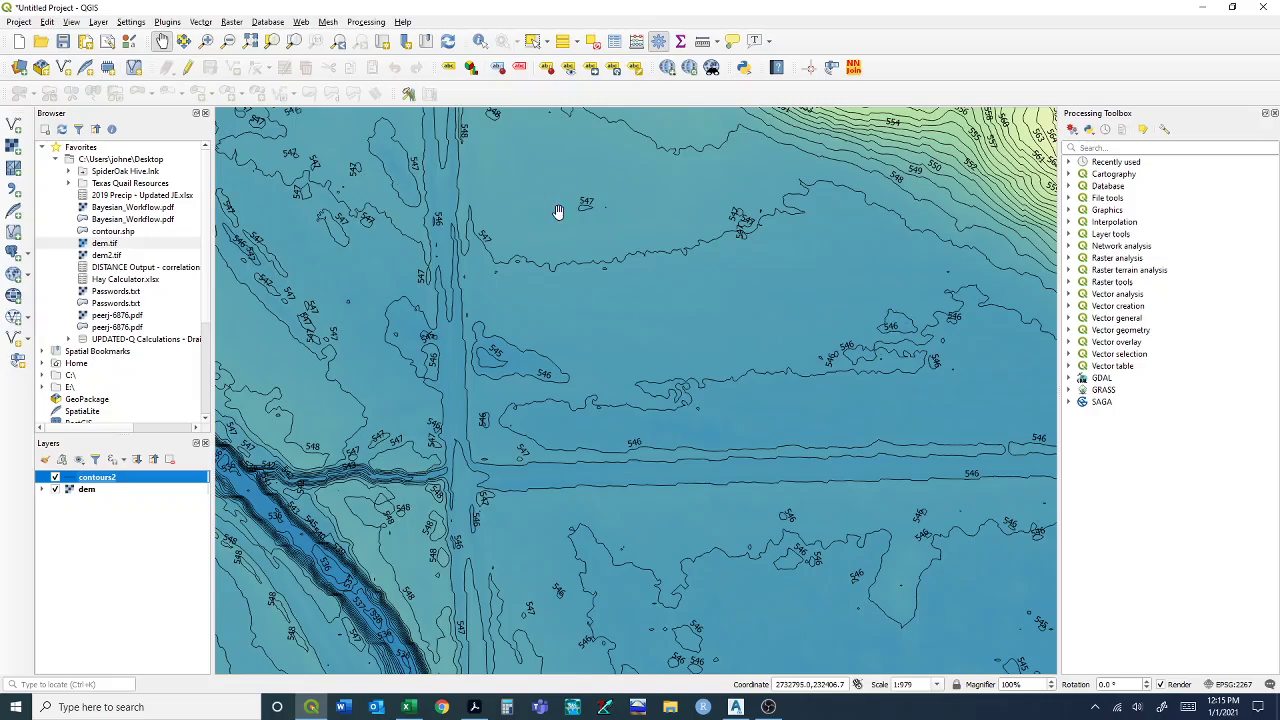
scroll(600, 404, down, 1)
scroll(598, 402, down, 1)
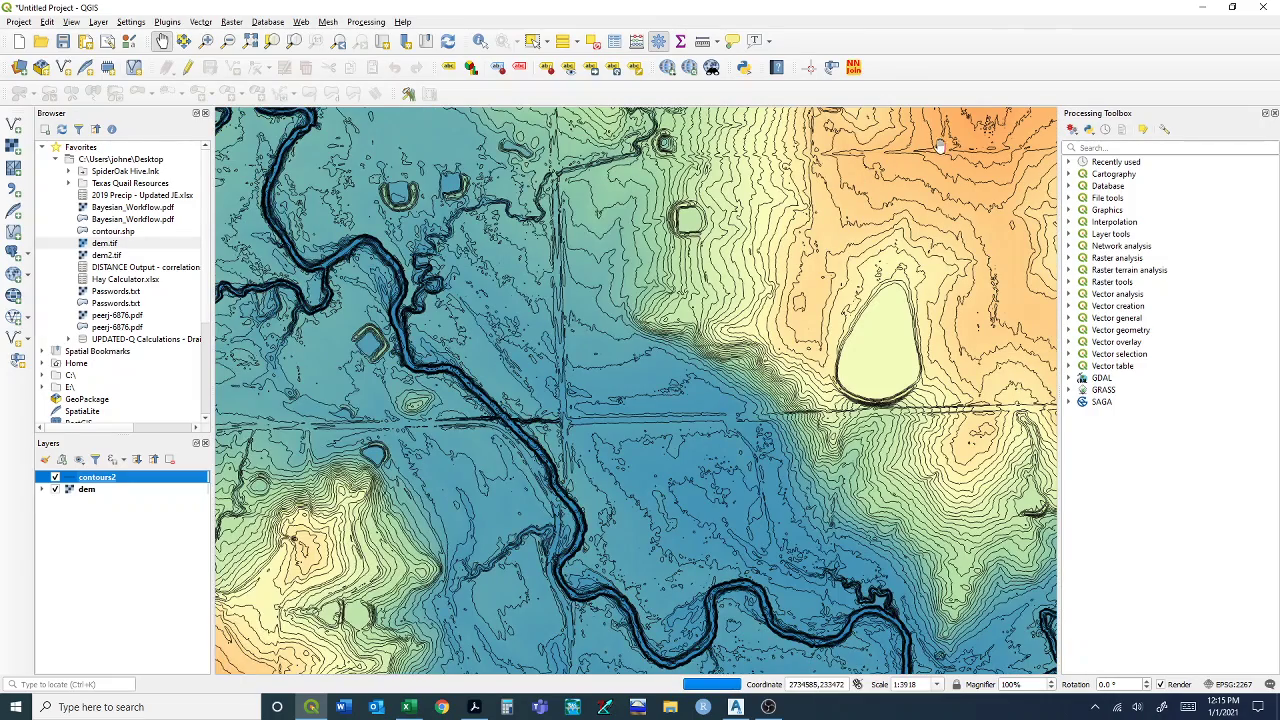
drag(732, 292, 530, 441)
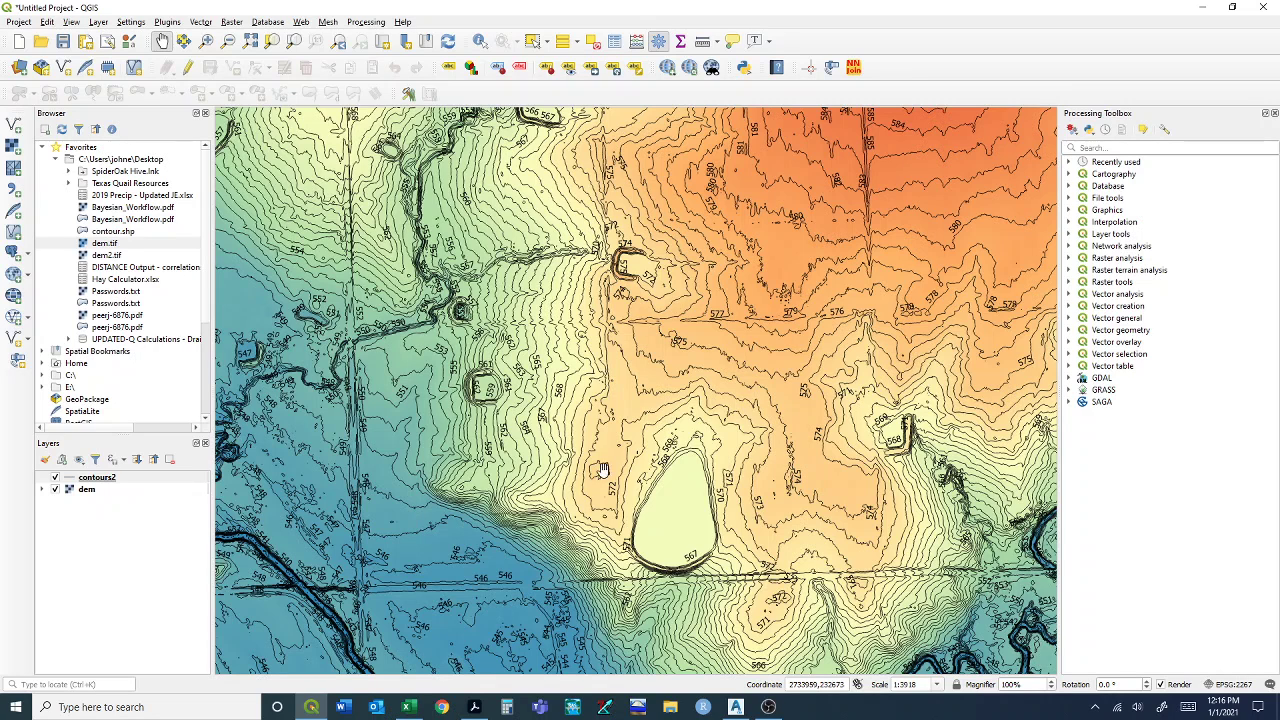
- Hide the dem layer and confirm QuickMapServices is installed in the Plugins manager
click(56, 490)
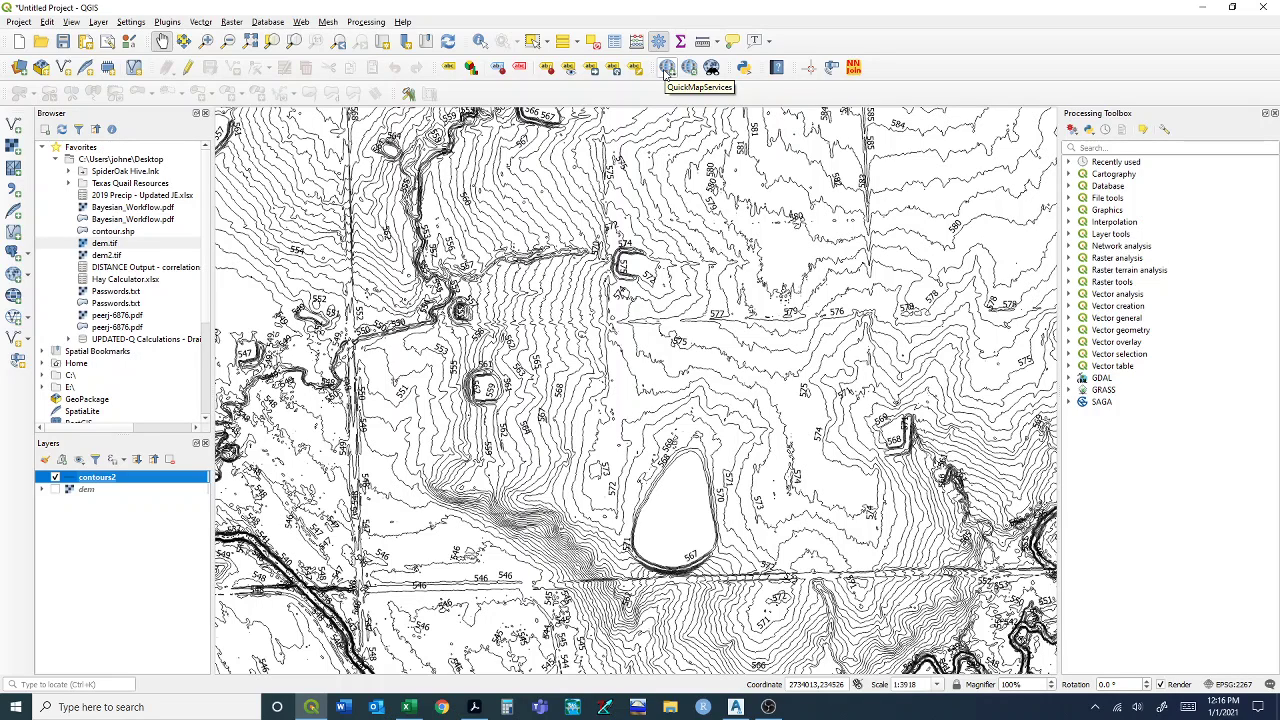
click(168, 22)
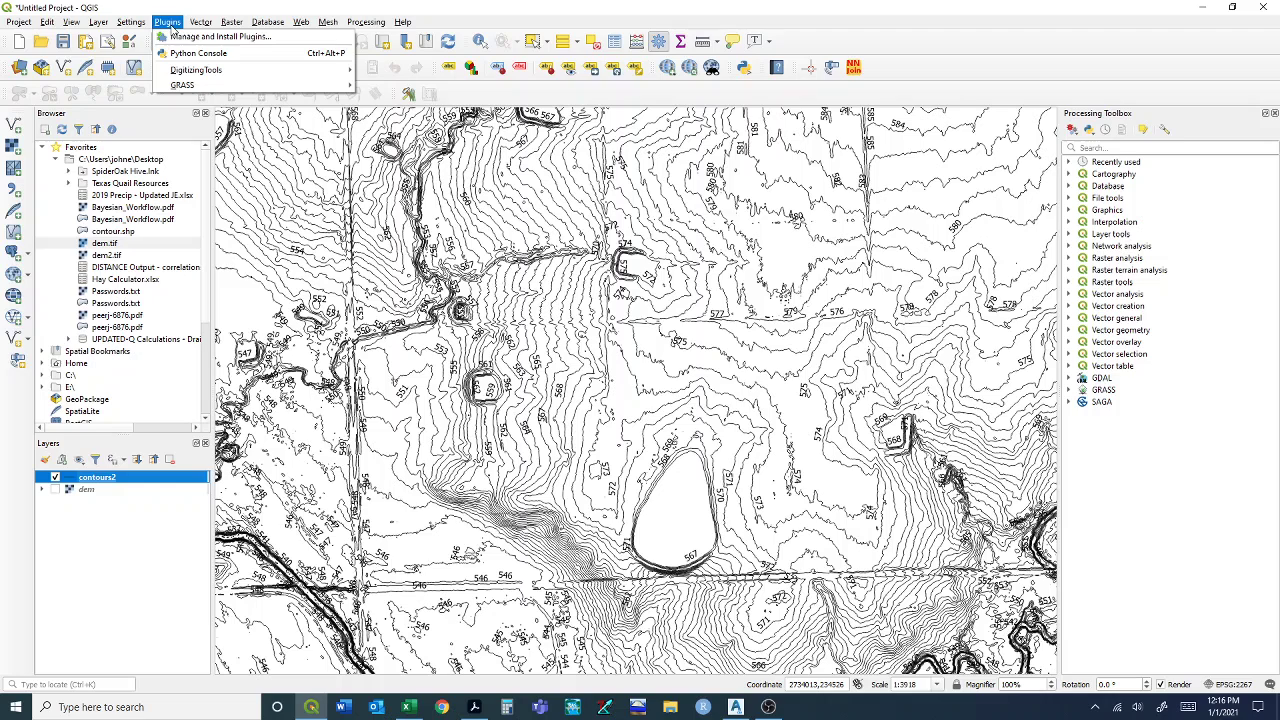
click(190, 37)
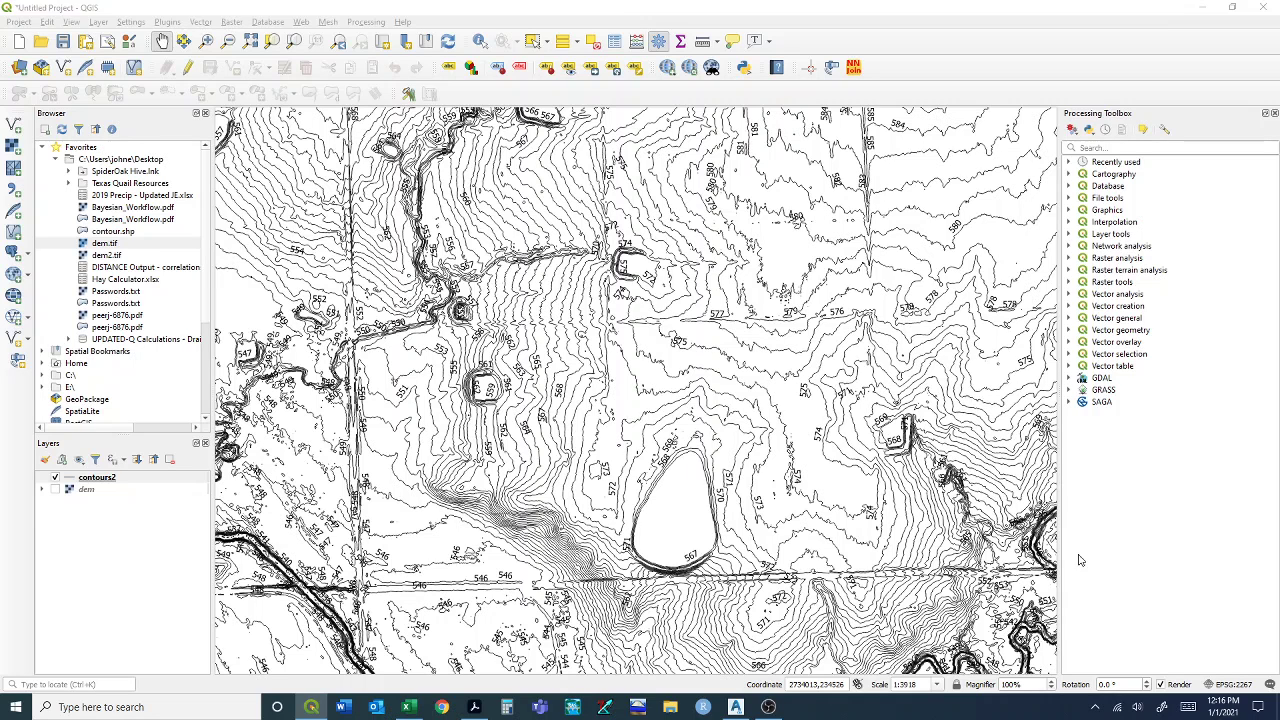
drag(222, 12, 422, 108)
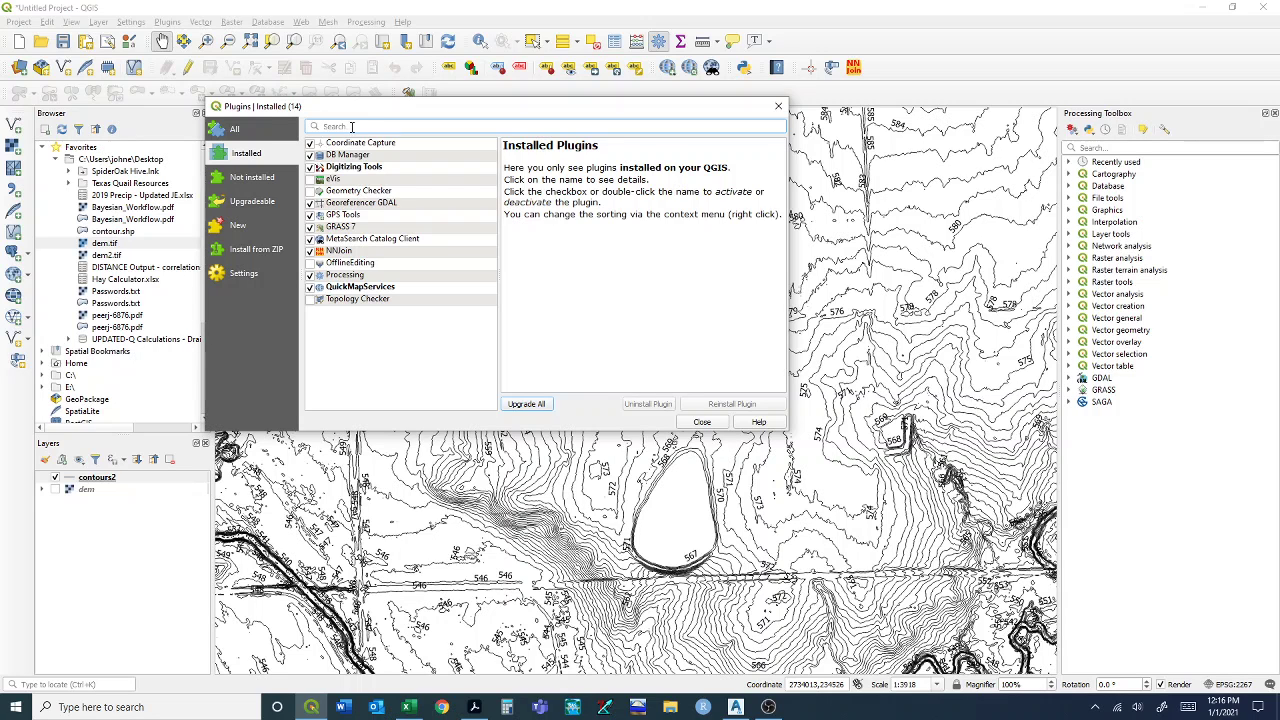
click(705, 422)
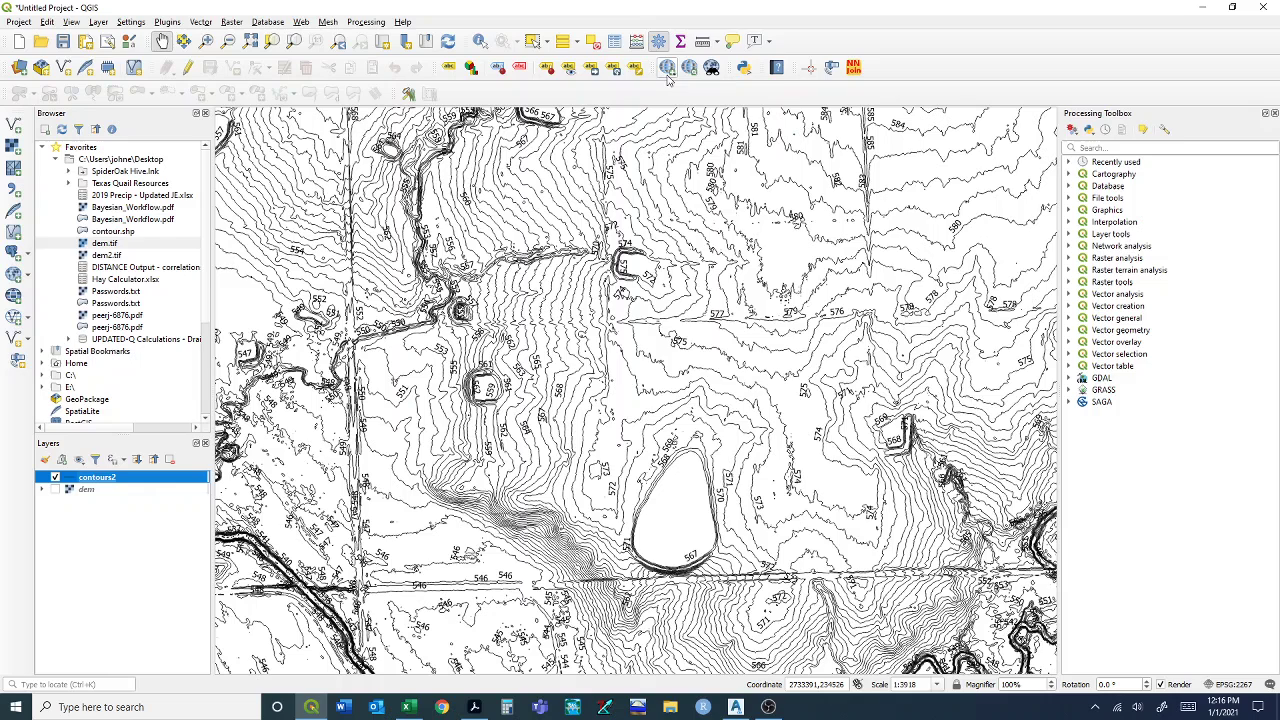
- Add Google Satellite via QuickMapServices and hide it, then add ESRI Satellite
click(668, 68)
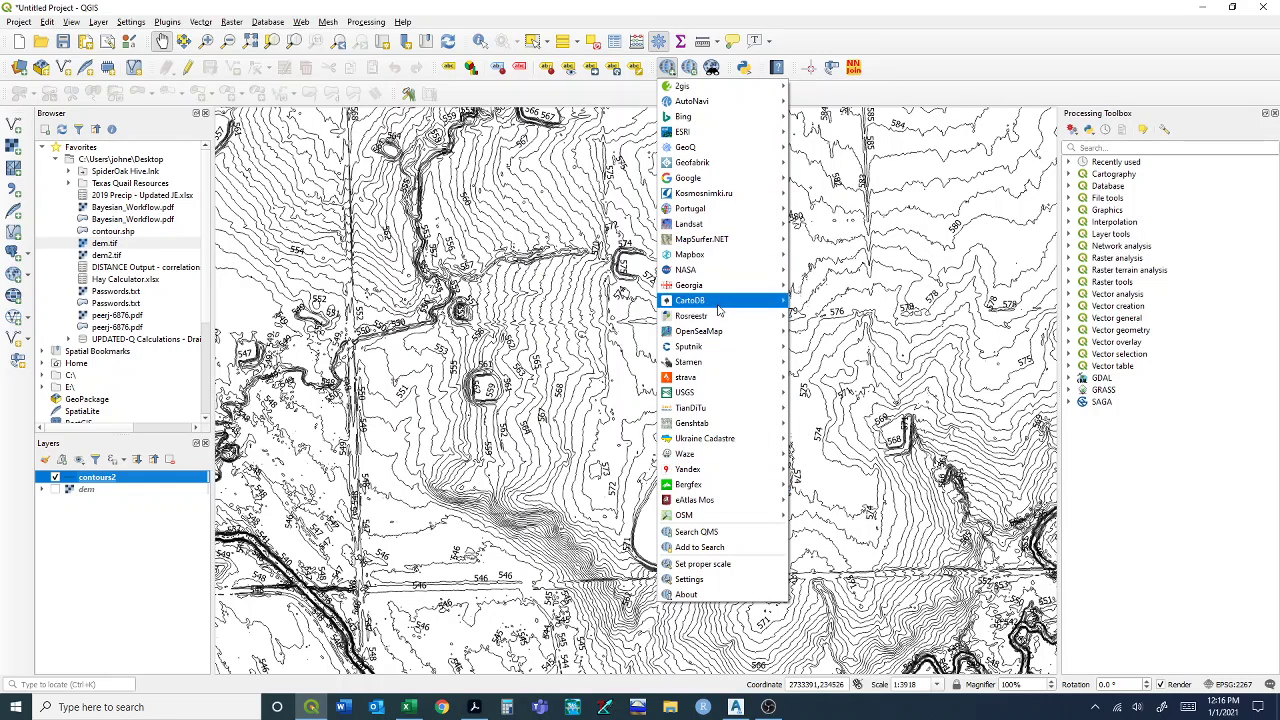
mouse_move(715, 277)
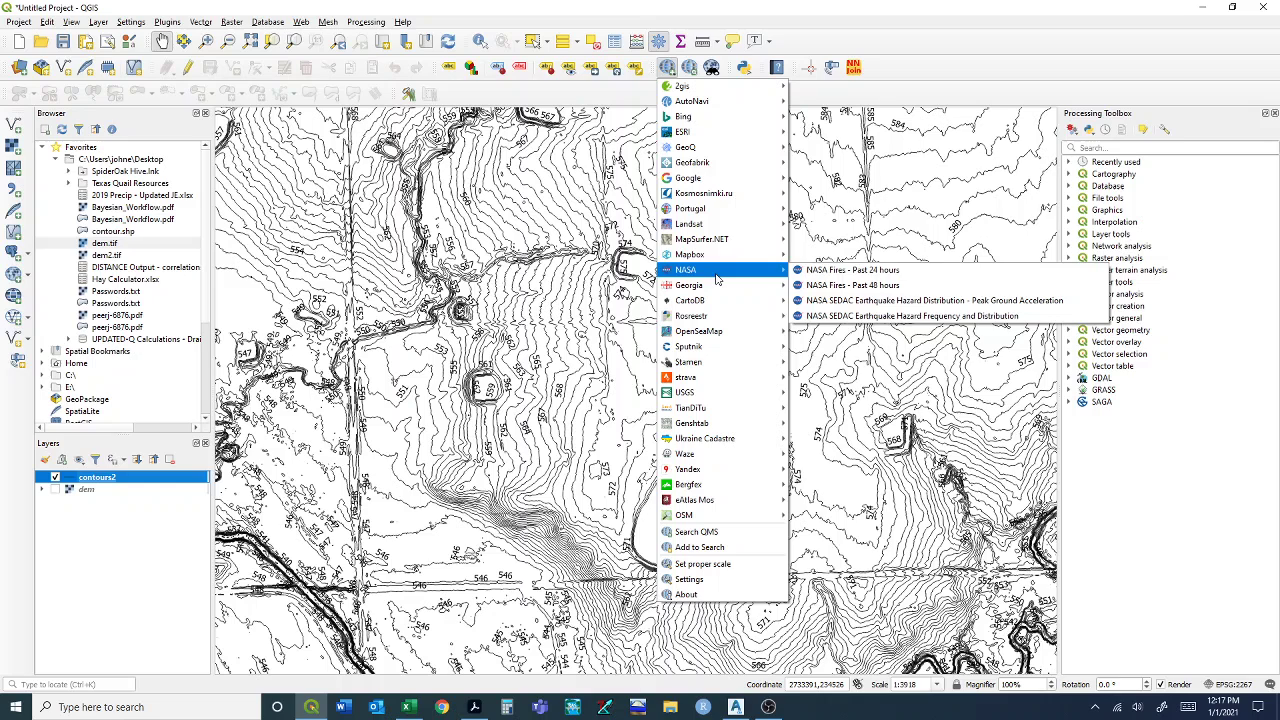
mouse_move(715, 226)
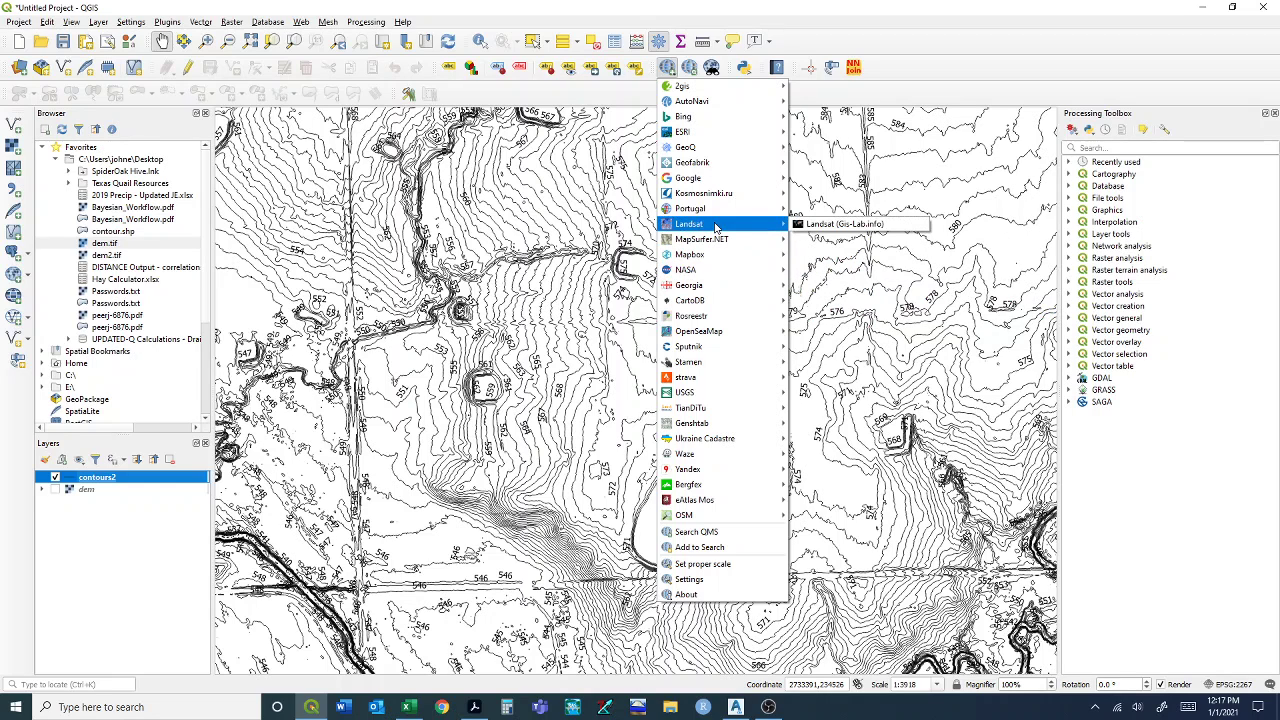
mouse_move(722, 192)
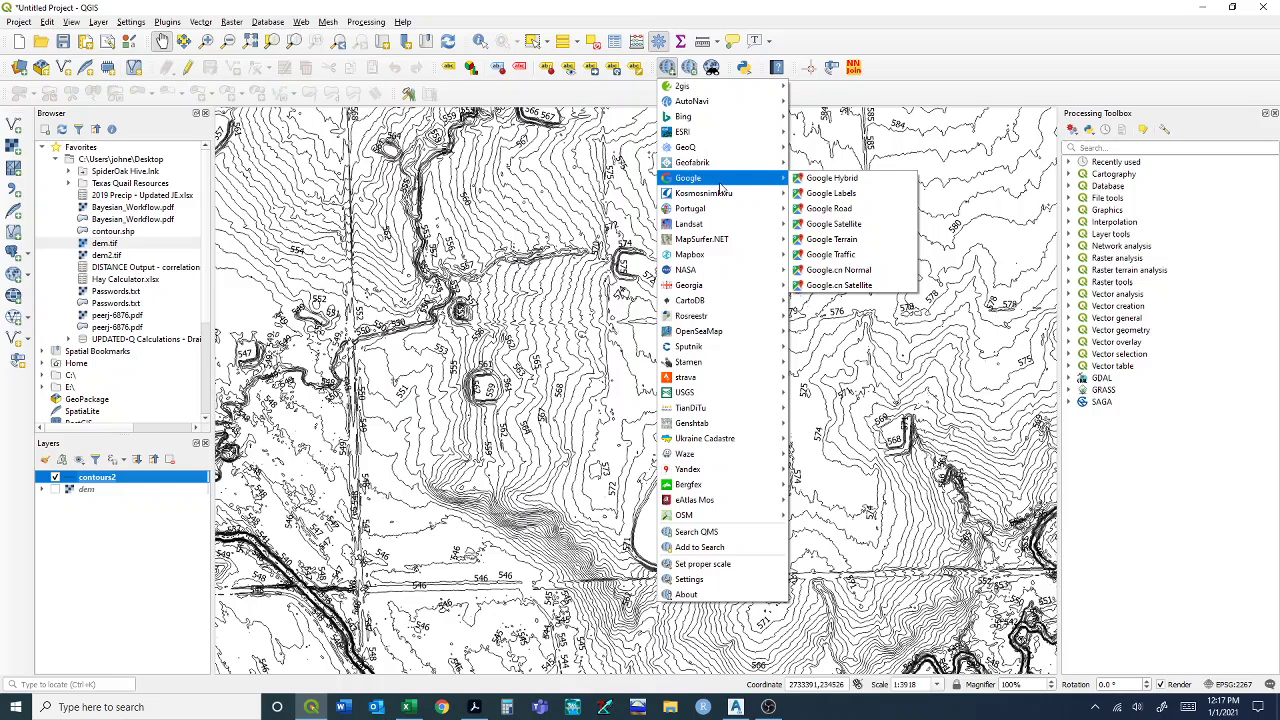
mouse_move(718, 140)
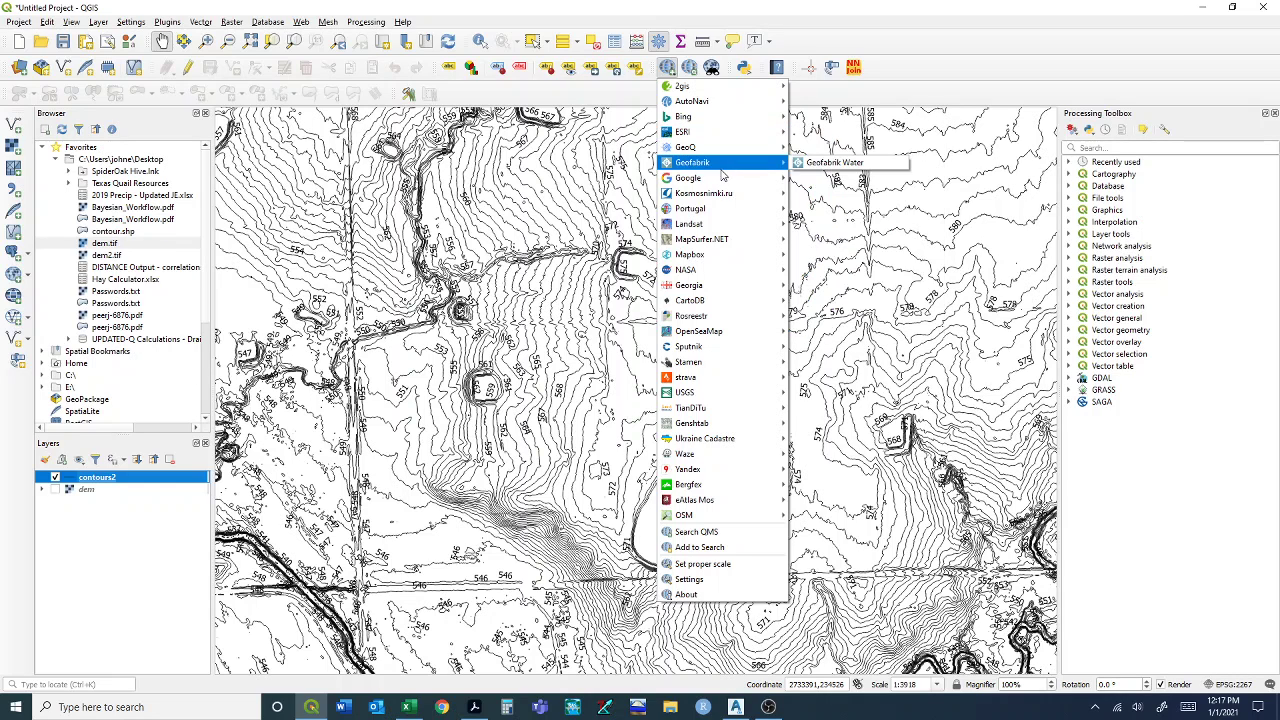
mouse_move(722, 178)
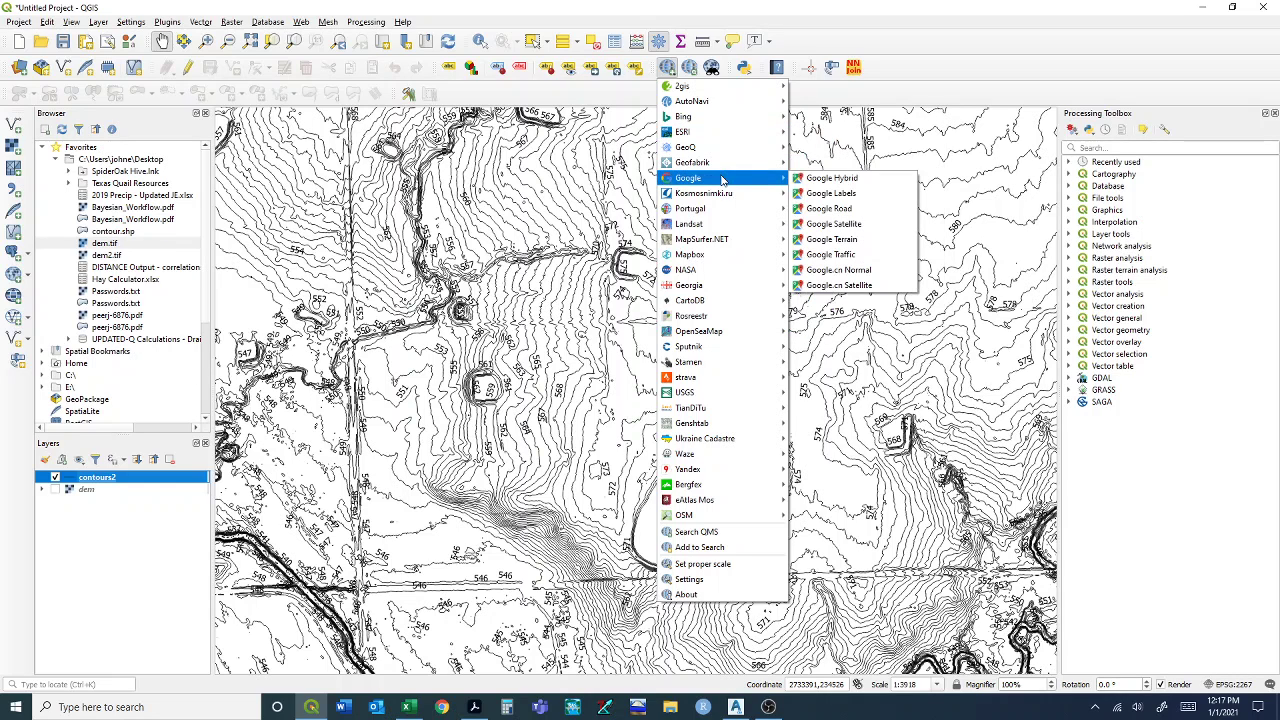
click(852, 224)
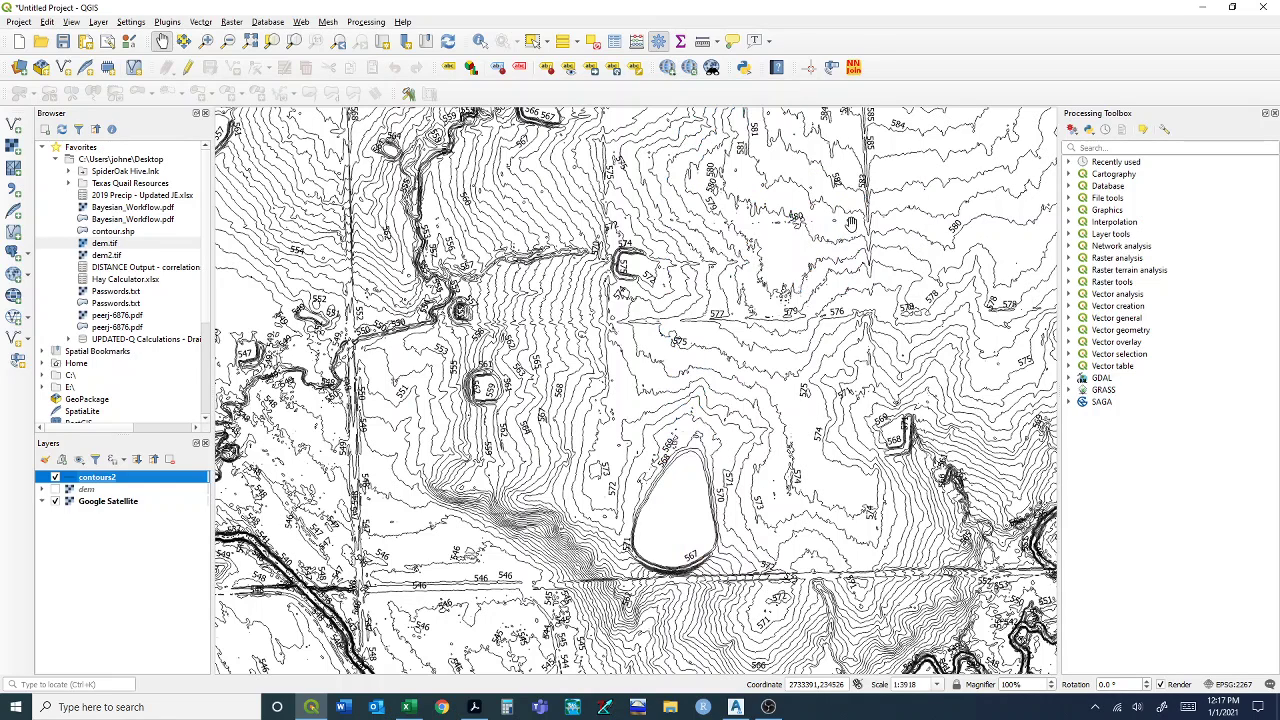
click(55, 502)
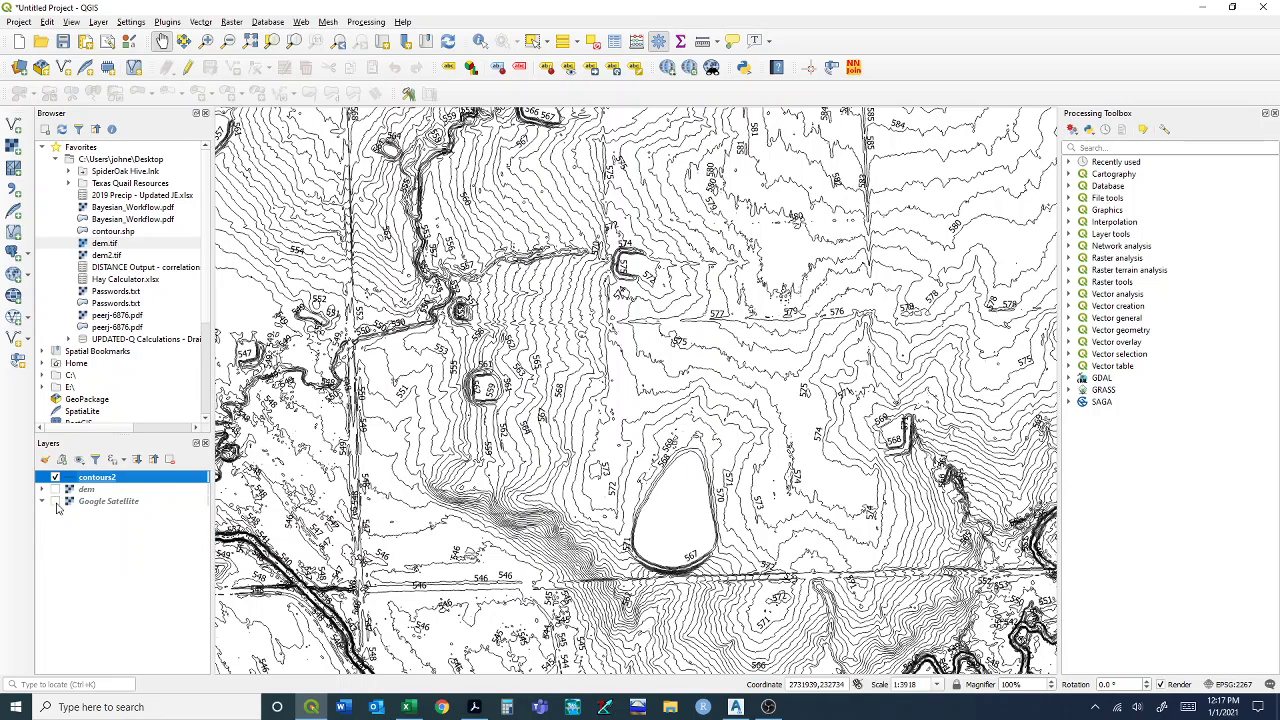
click(667, 67)
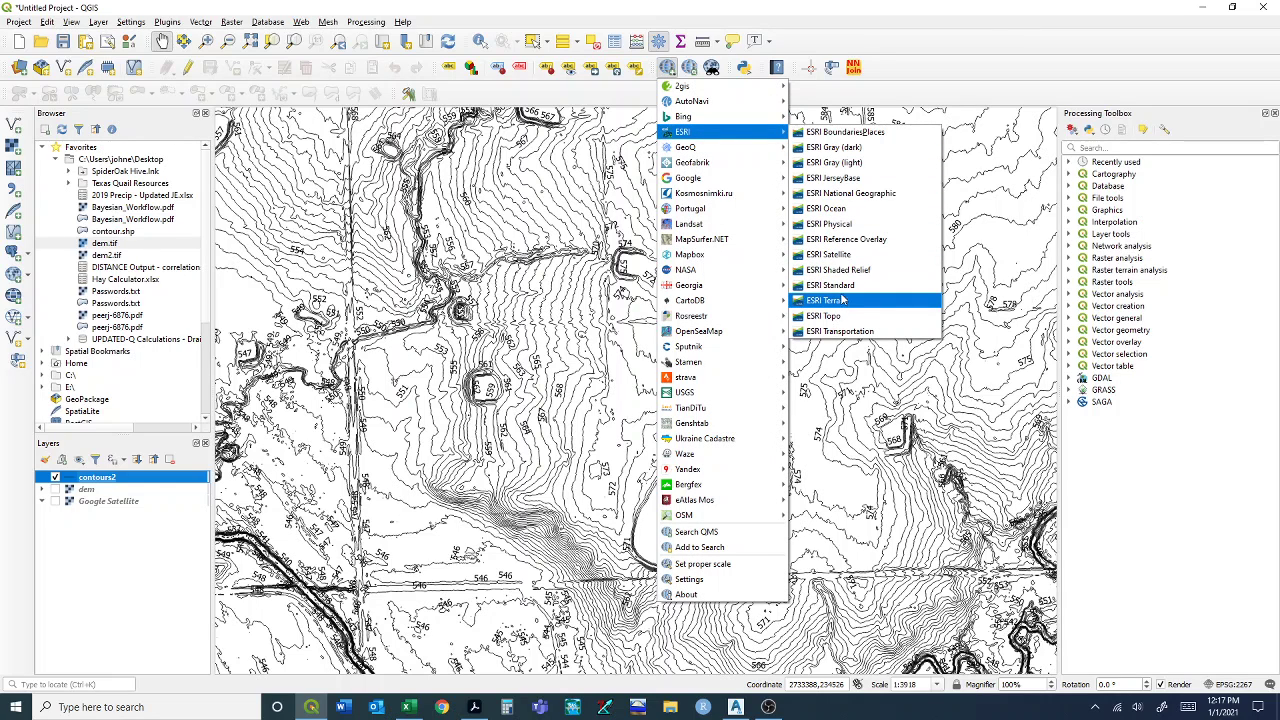
click(834, 255)
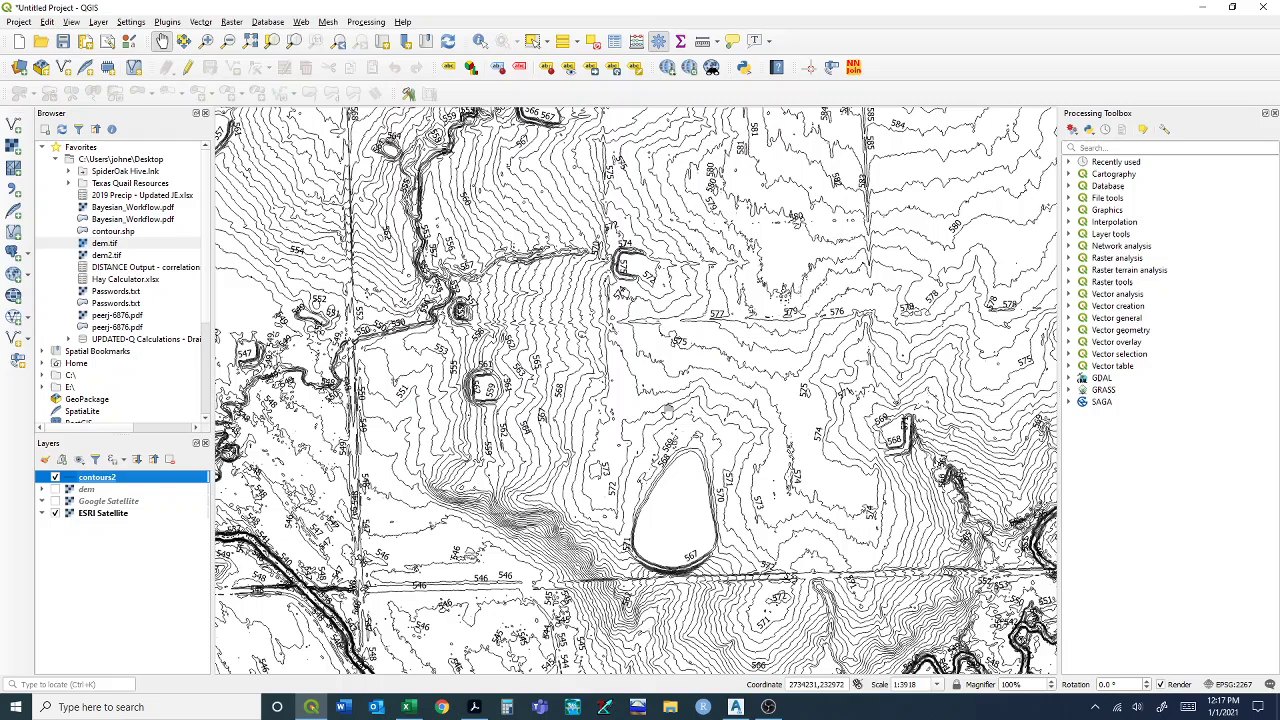
- Hide ESRI Satellite and remove the Google Satellite layer from the project
click(55, 514)
click(90, 515)
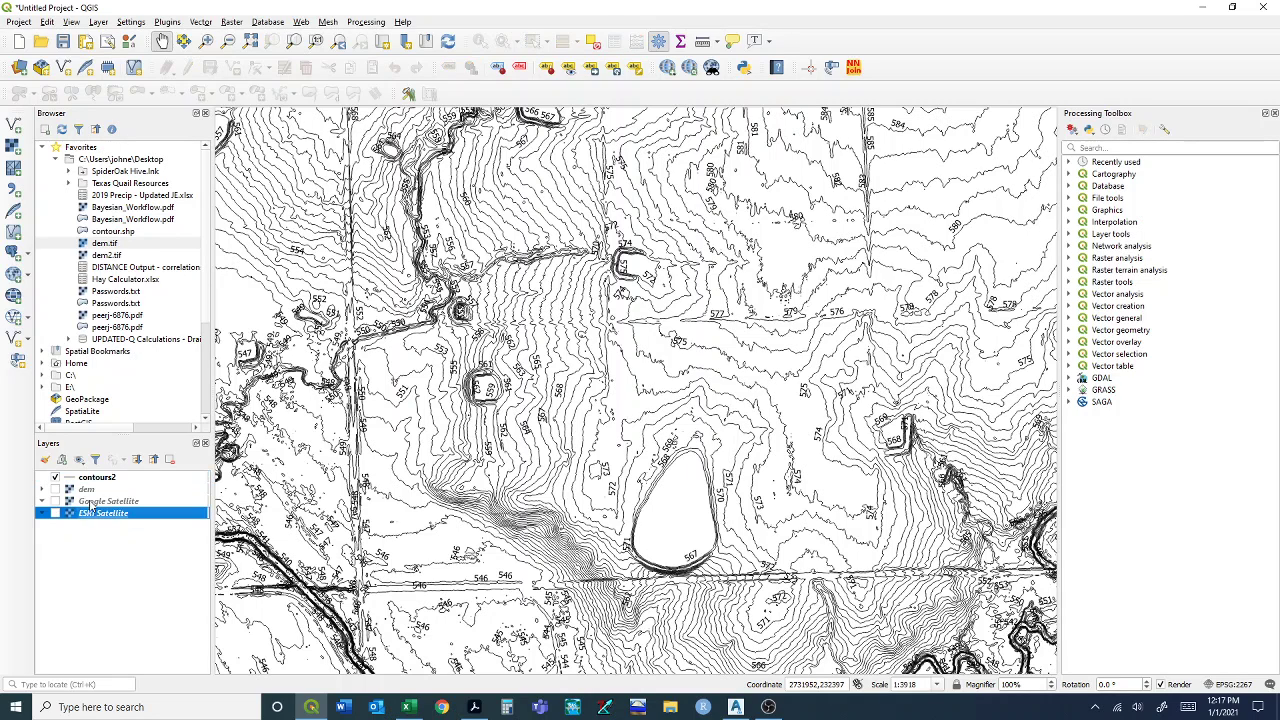
click(90, 501)
right_click(90, 501)
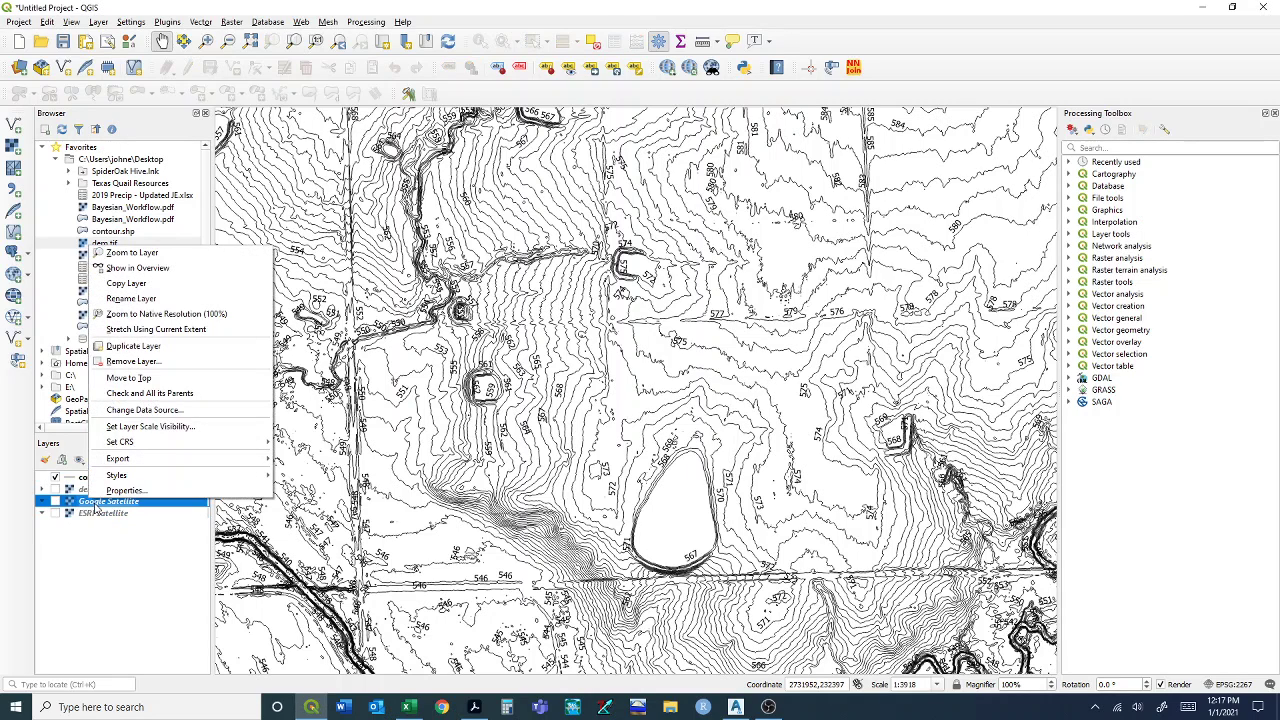
click(143, 370)
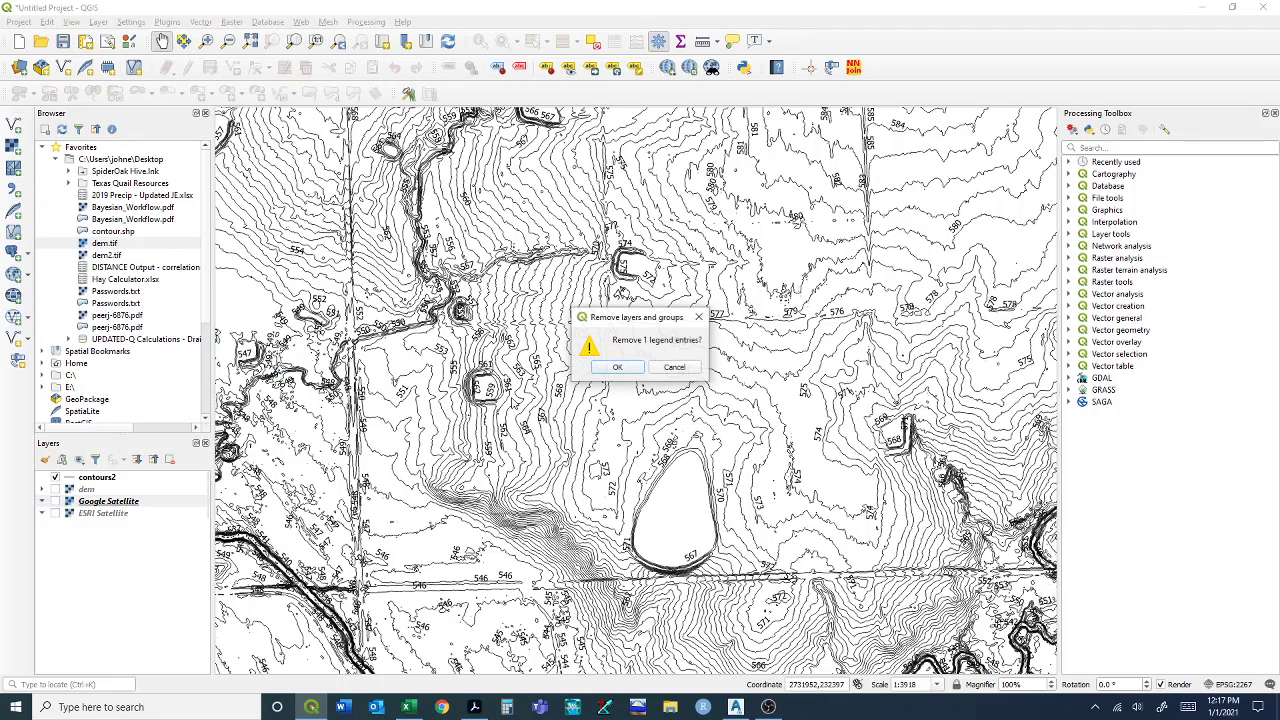
click(620, 366)
- Remove the ESRI Satellite layer, then select the dem layer
click(99, 503)
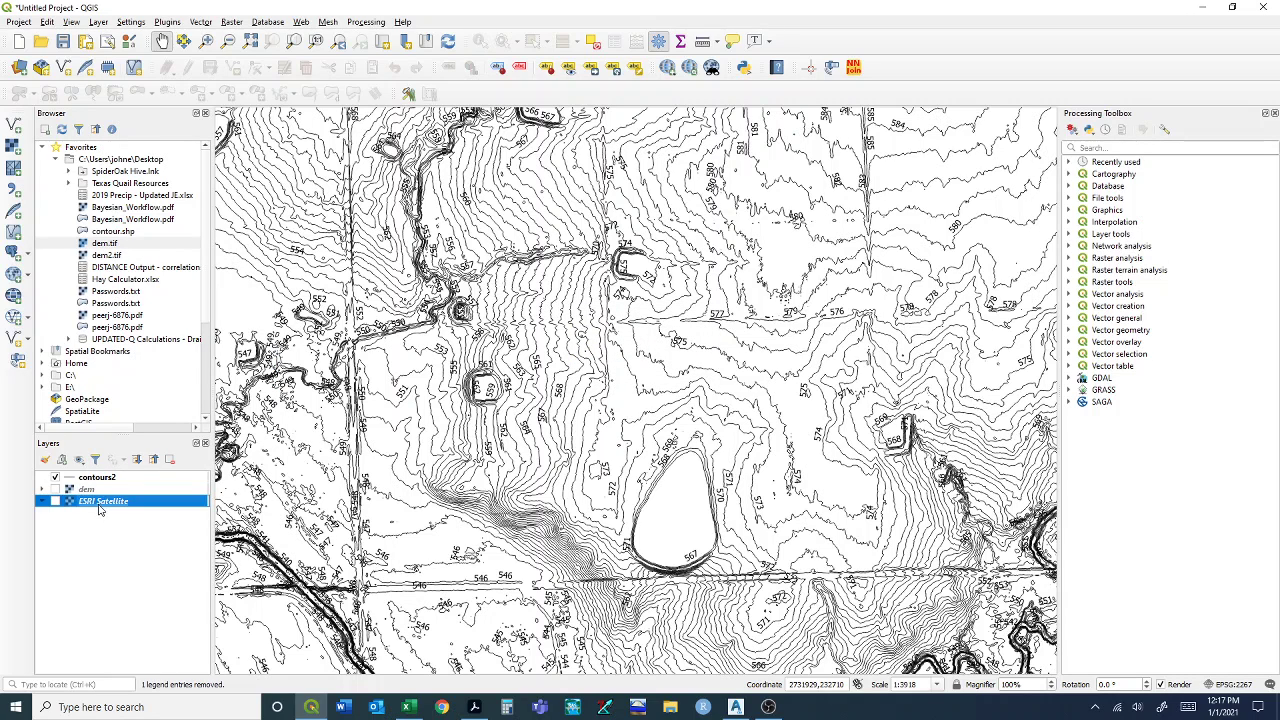
right_click(100, 503)
click(143, 369)
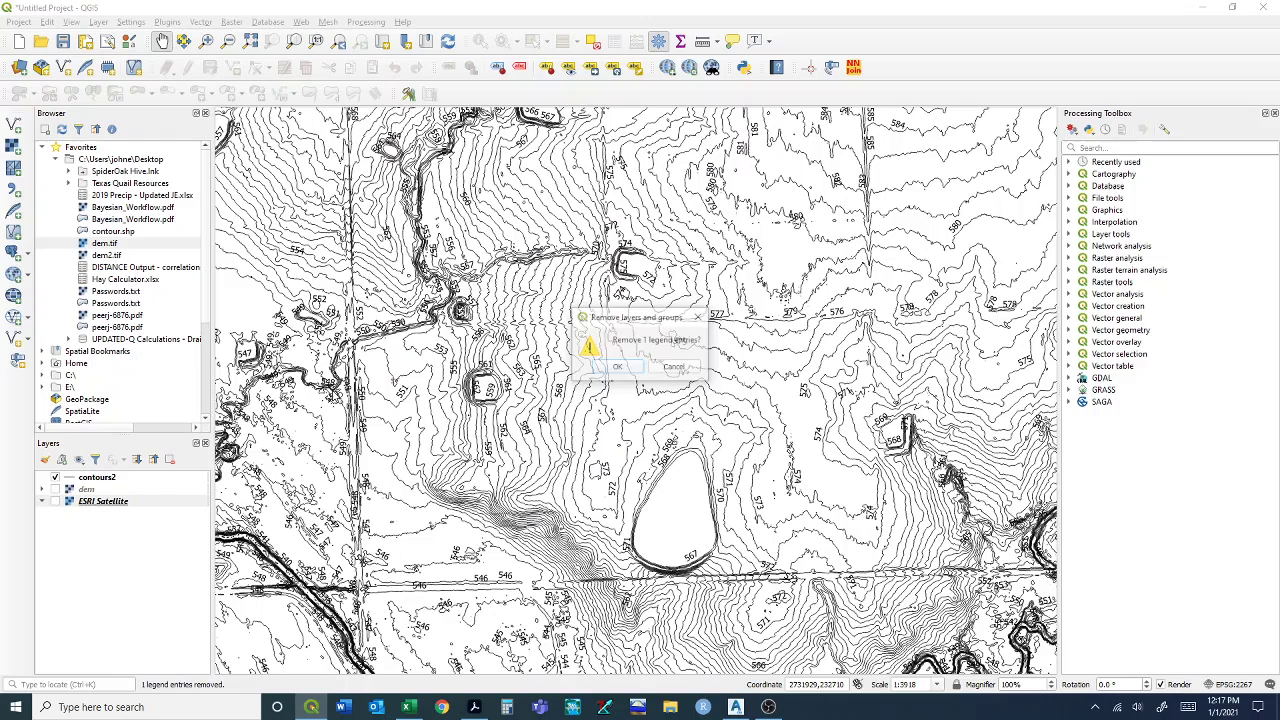
click(621, 366)
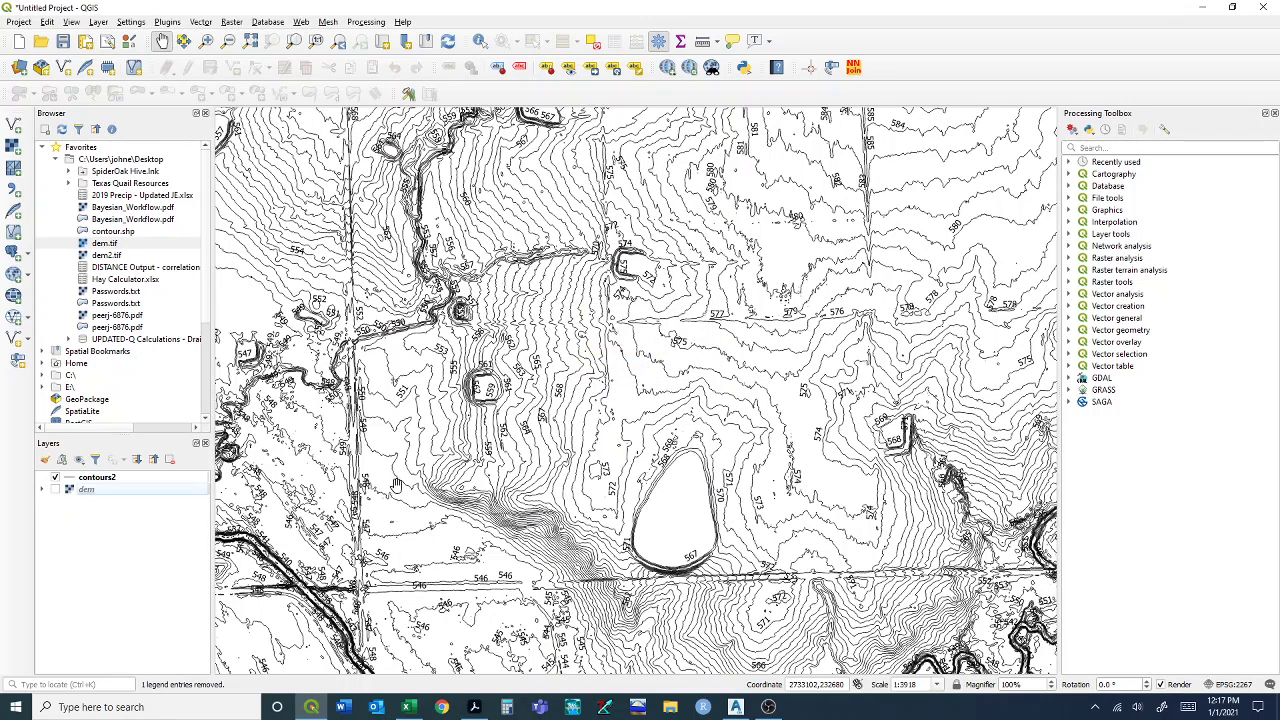
click(86, 493)
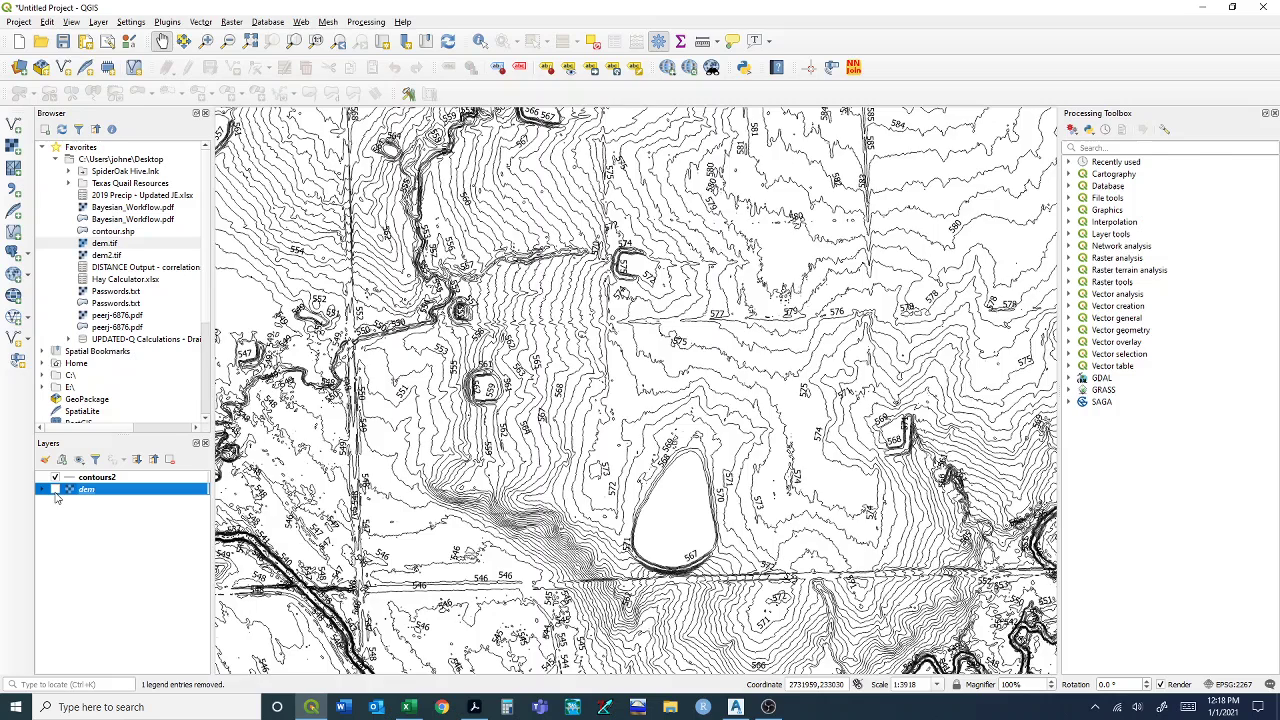
- Turn the dem layer back on beneath the contours, then zoom in and recentre the map
click(55, 490)
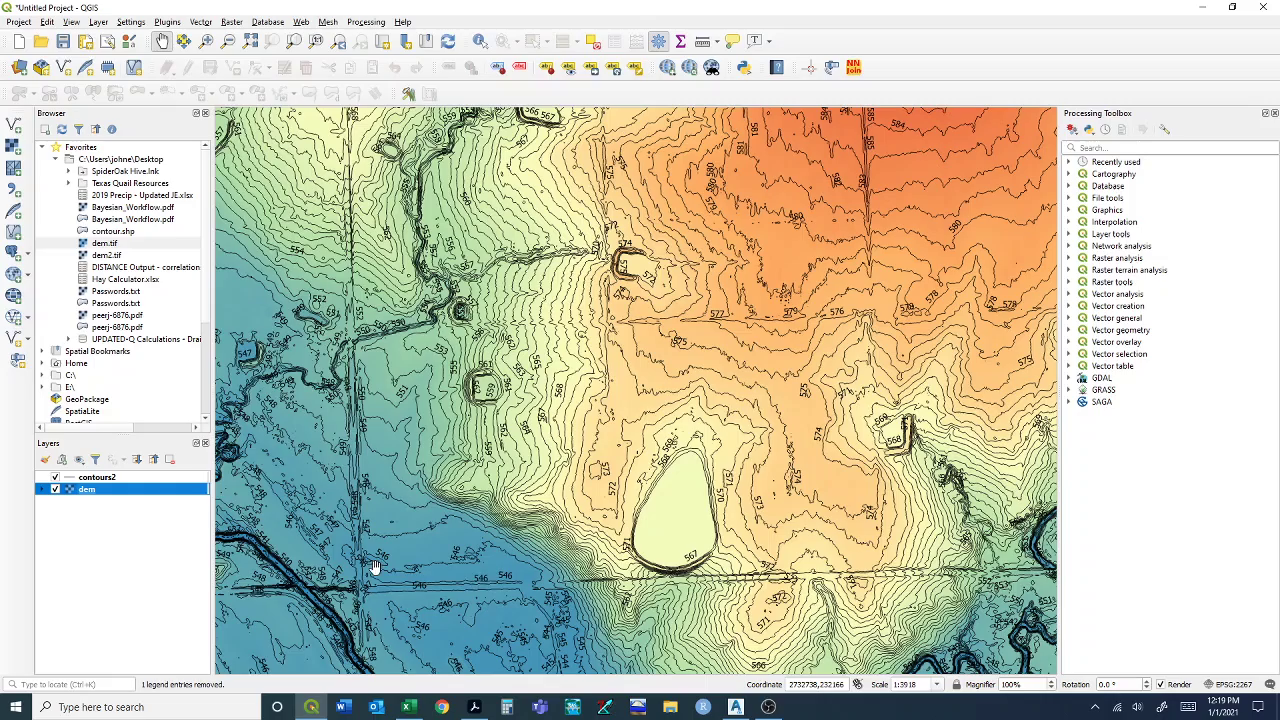
scroll(396, 446, up, 1)
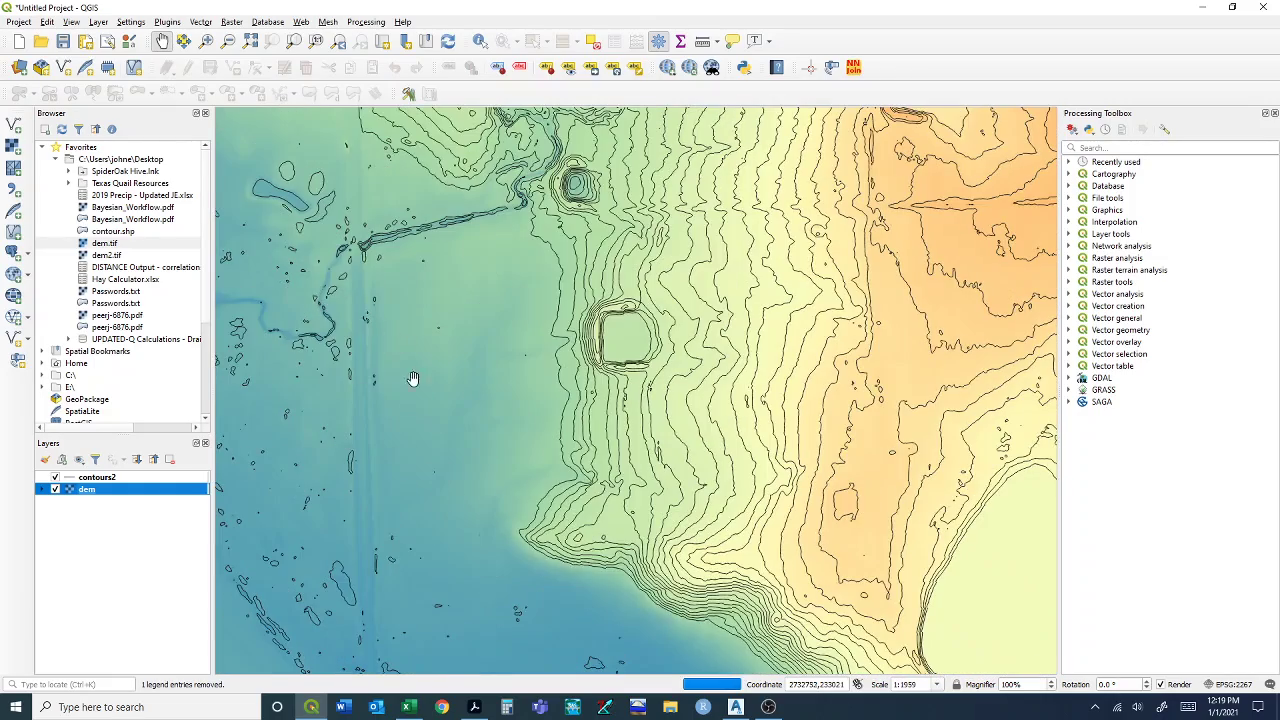
drag(415, 428, 446, 360)
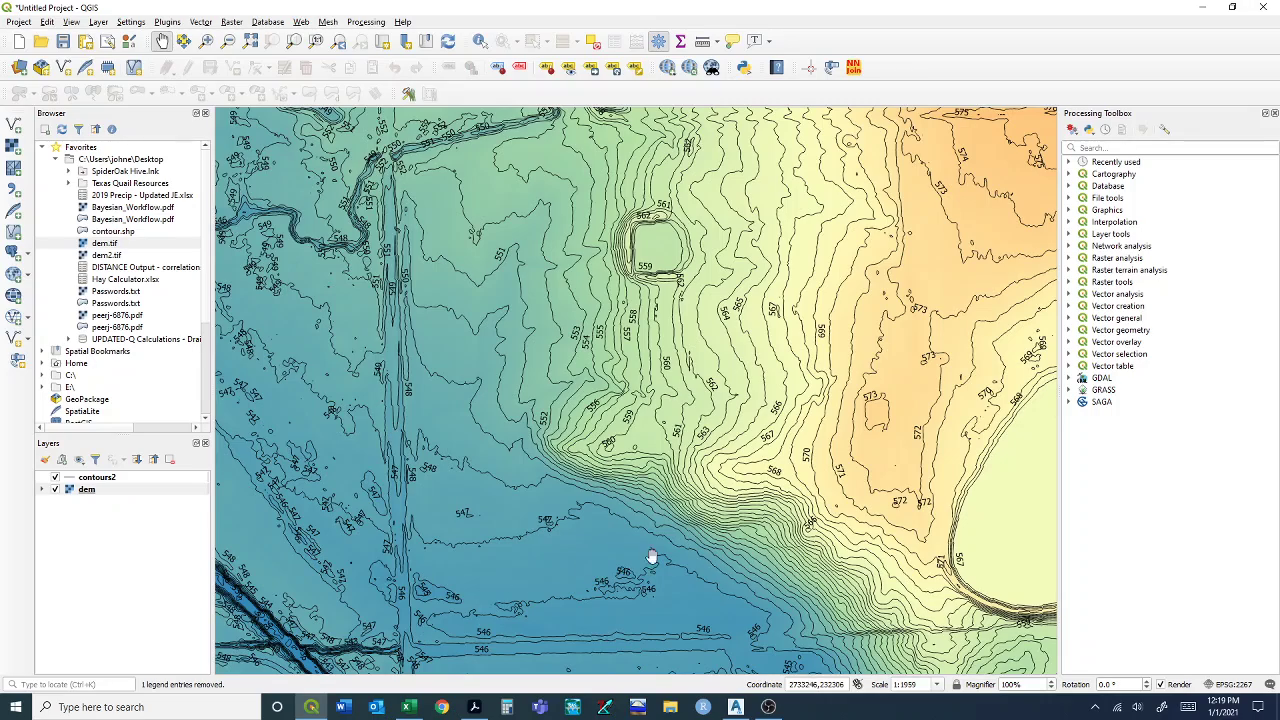
- Pan and zoom the map so the oval hill and its southwest slope fill the view
drag(900, 593, 427, 389)
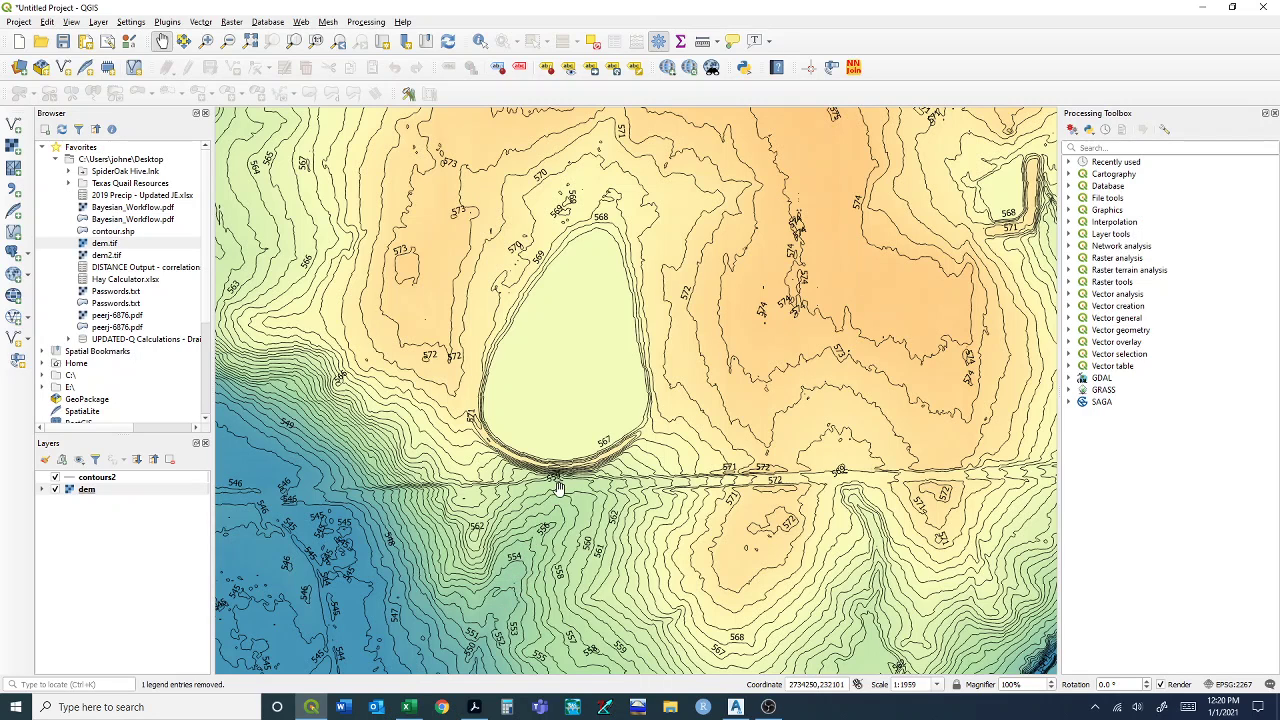
scroll(559, 481, up, 1)
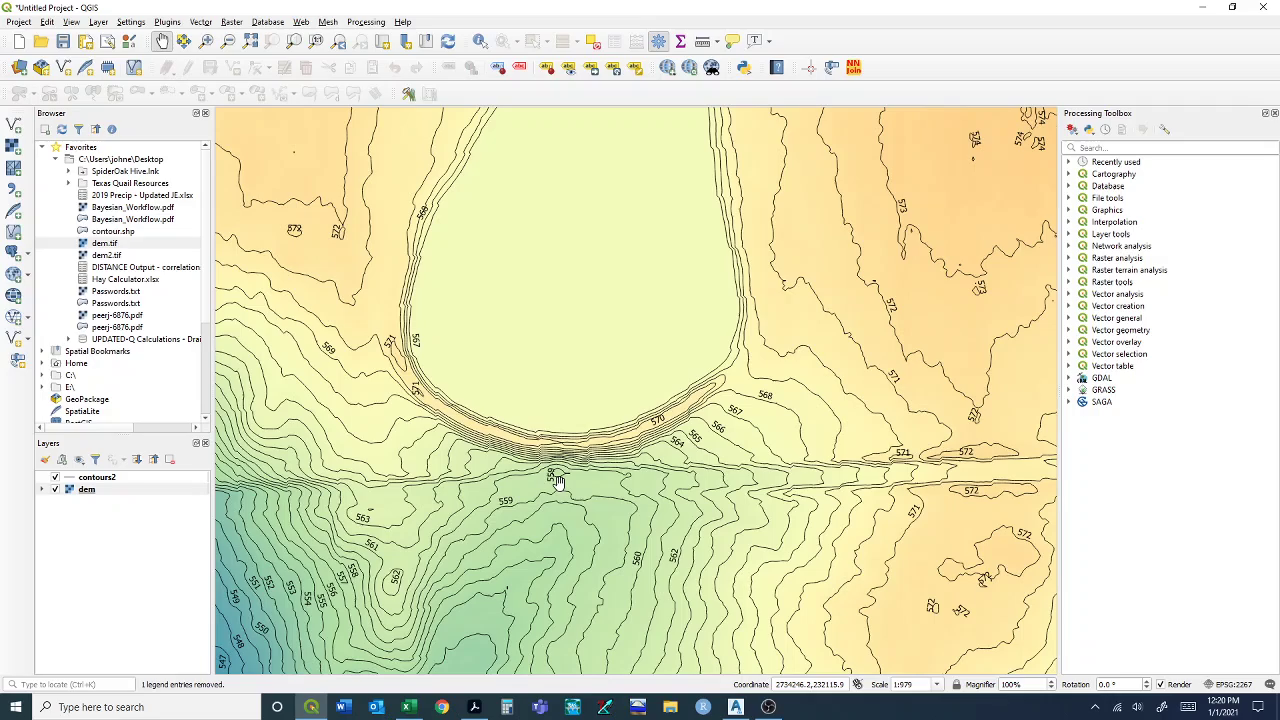
scroll(557, 481, down, 1)
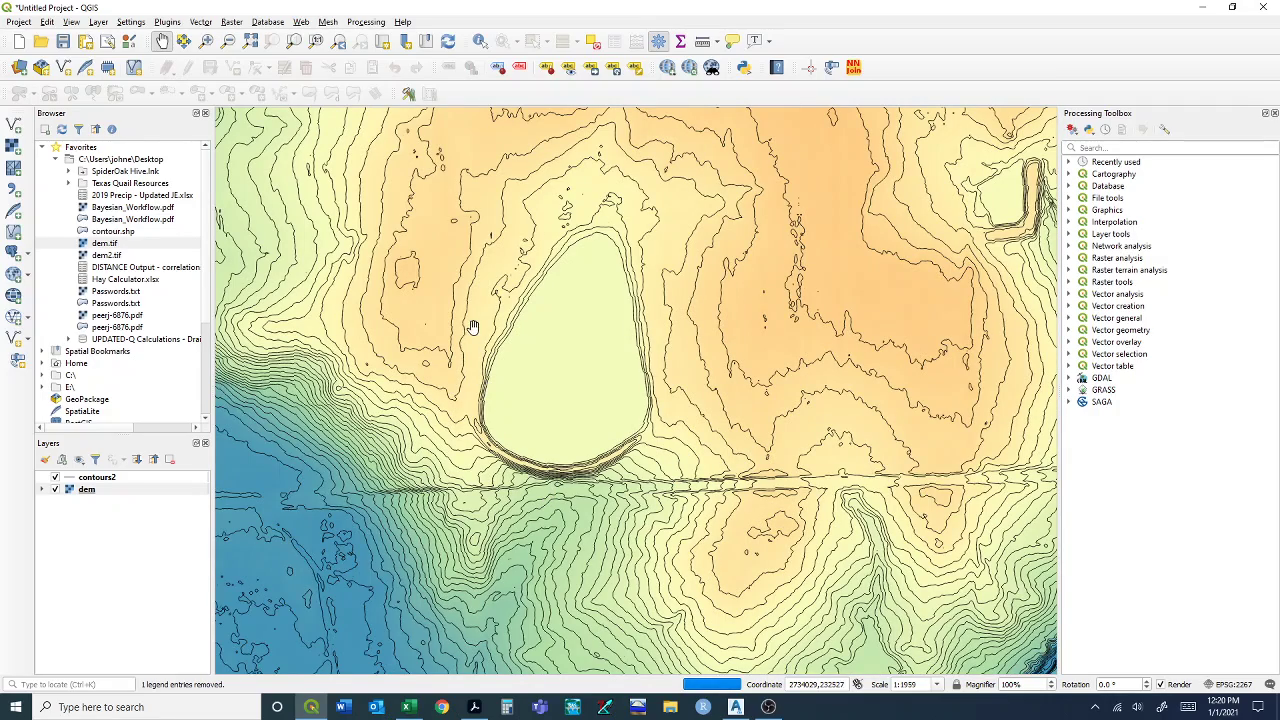
drag(474, 330, 757, 403)
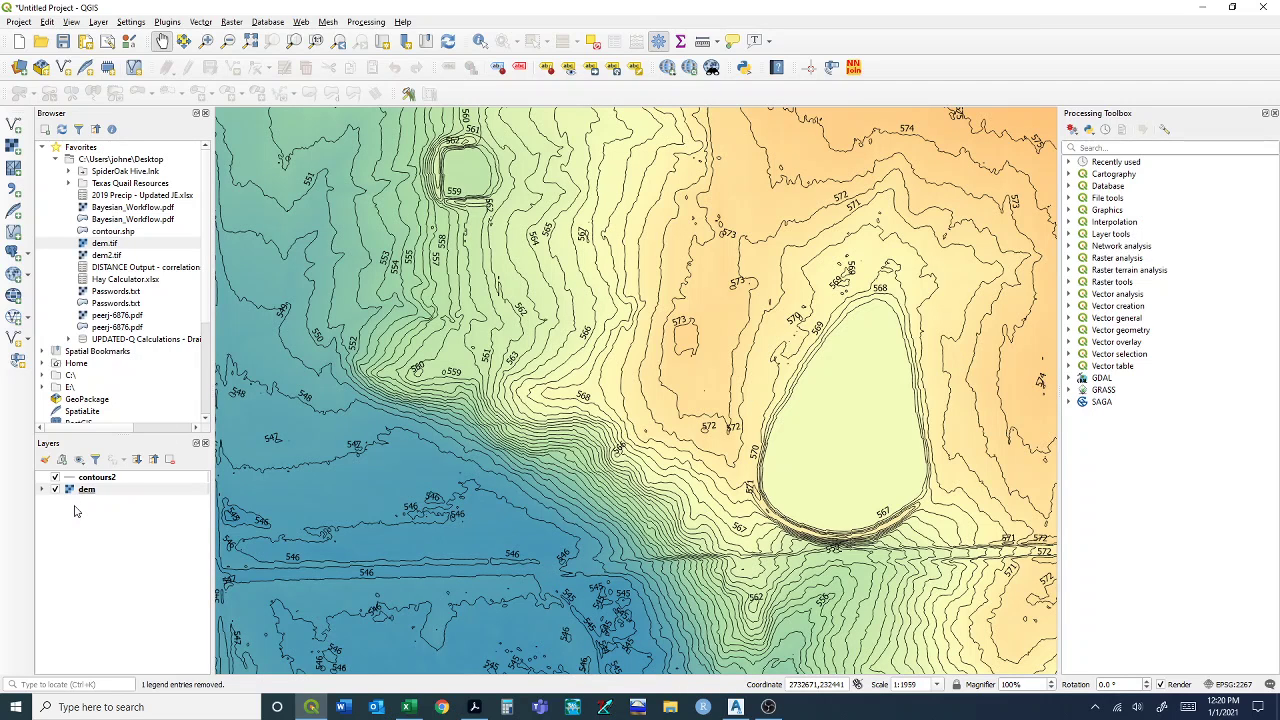
drag(423, 451, 471, 461)
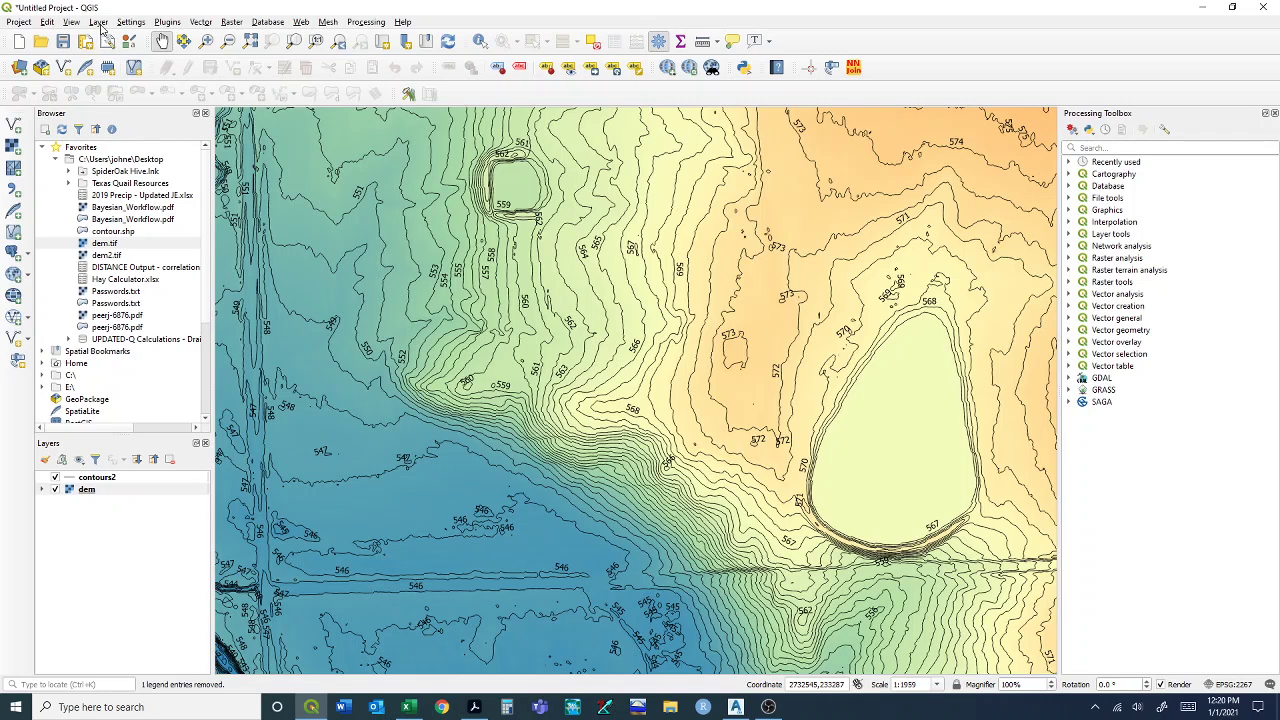
- Create a Polygon shapefile layer saved as watershed.shp on the Desktop, using project CRS EPSG:2267
click(98, 22)
mouse_move(140, 52)
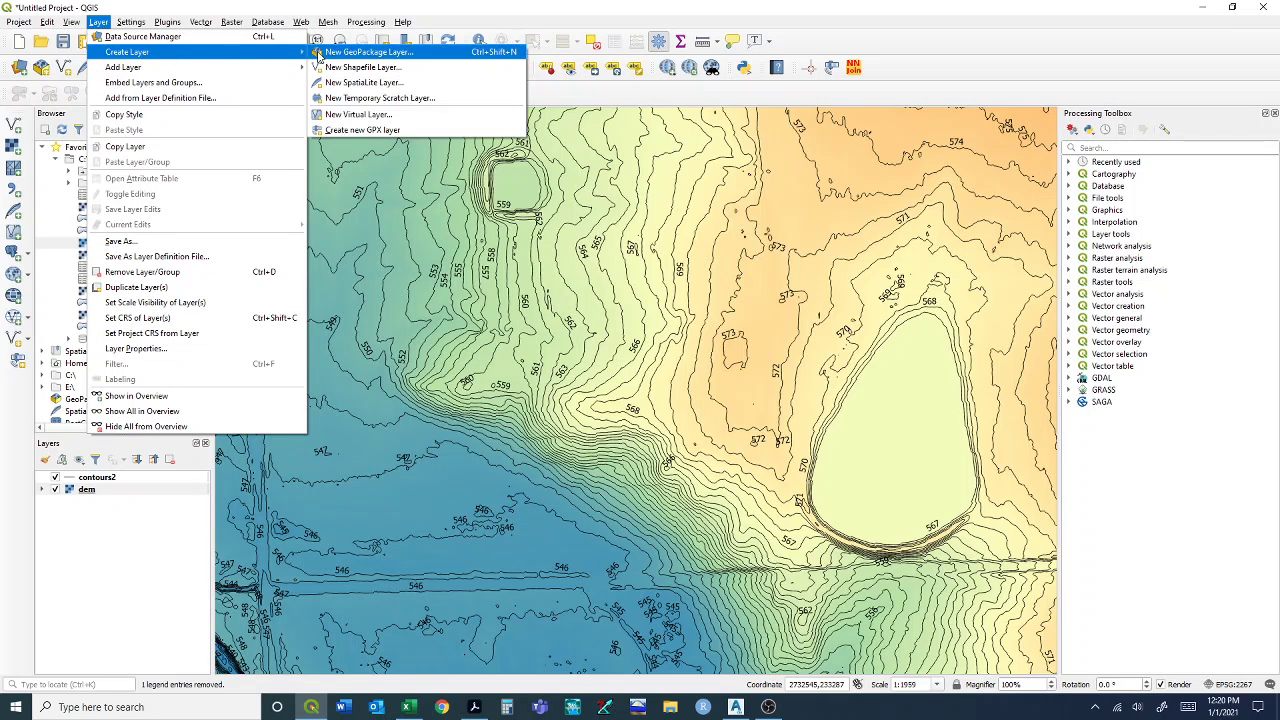
click(341, 68)
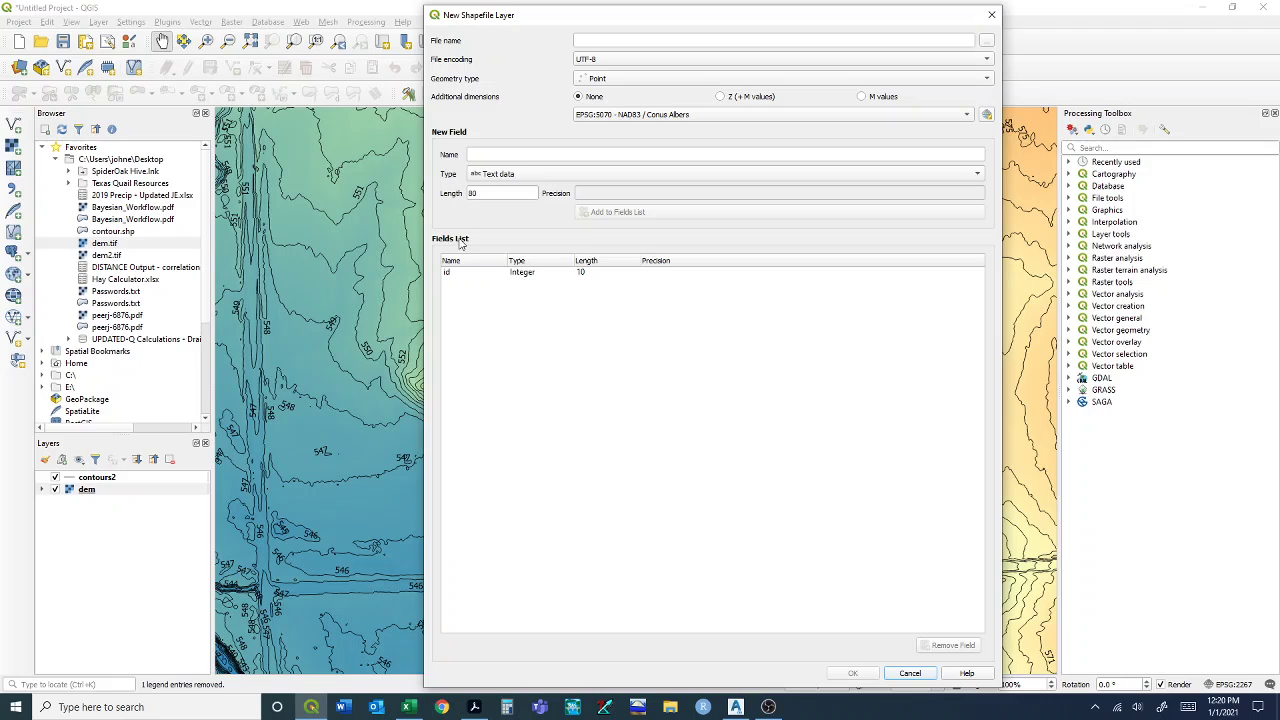
click(635, 79)
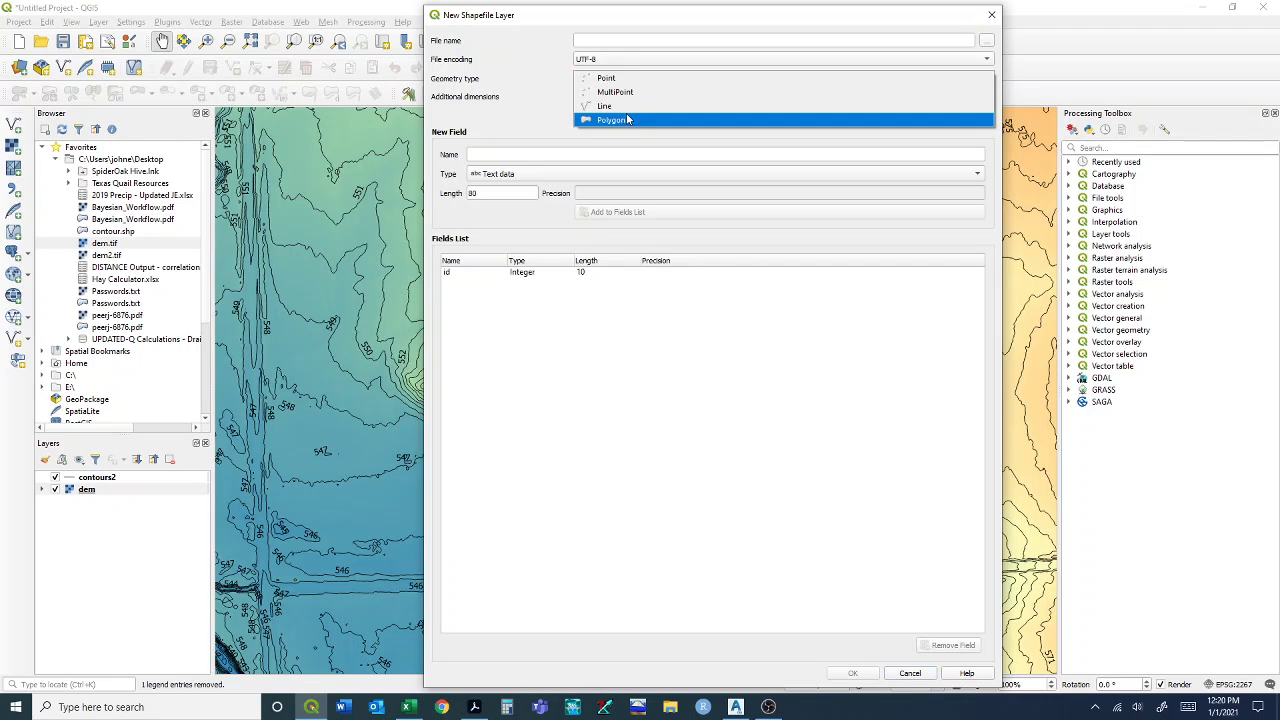
click(628, 121)
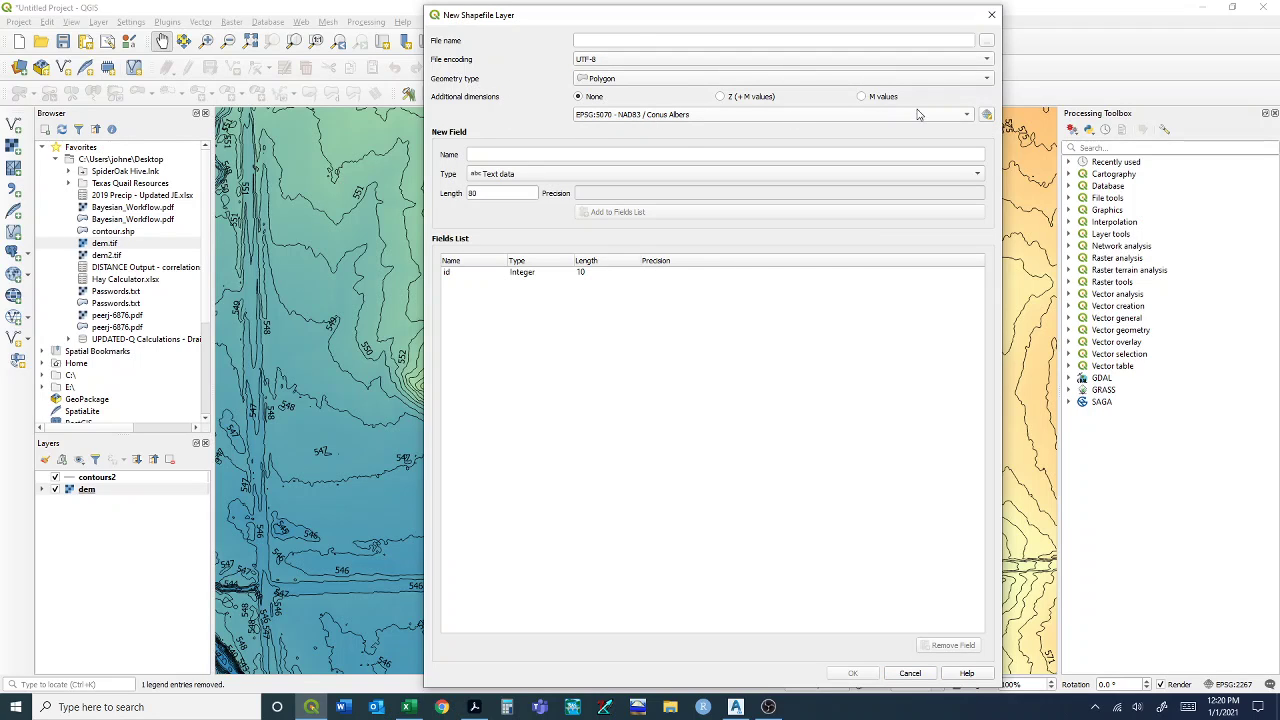
click(963, 118)
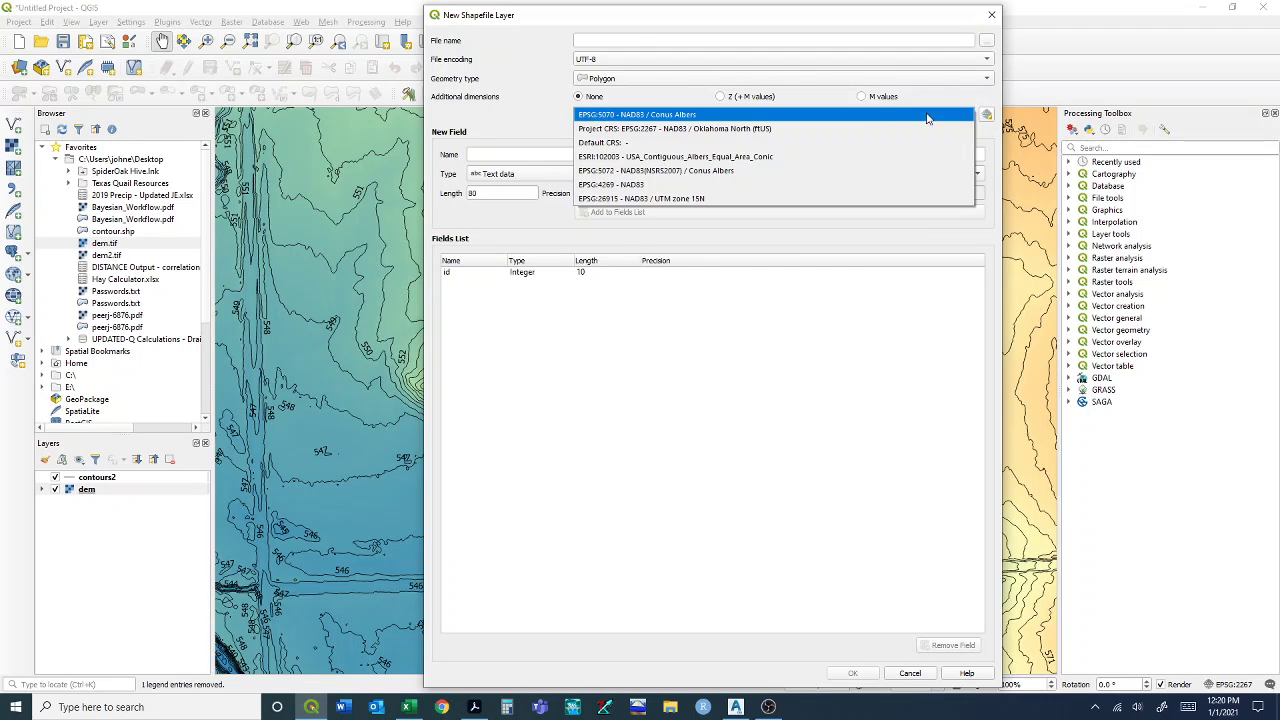
click(669, 130)
click(637, 44)
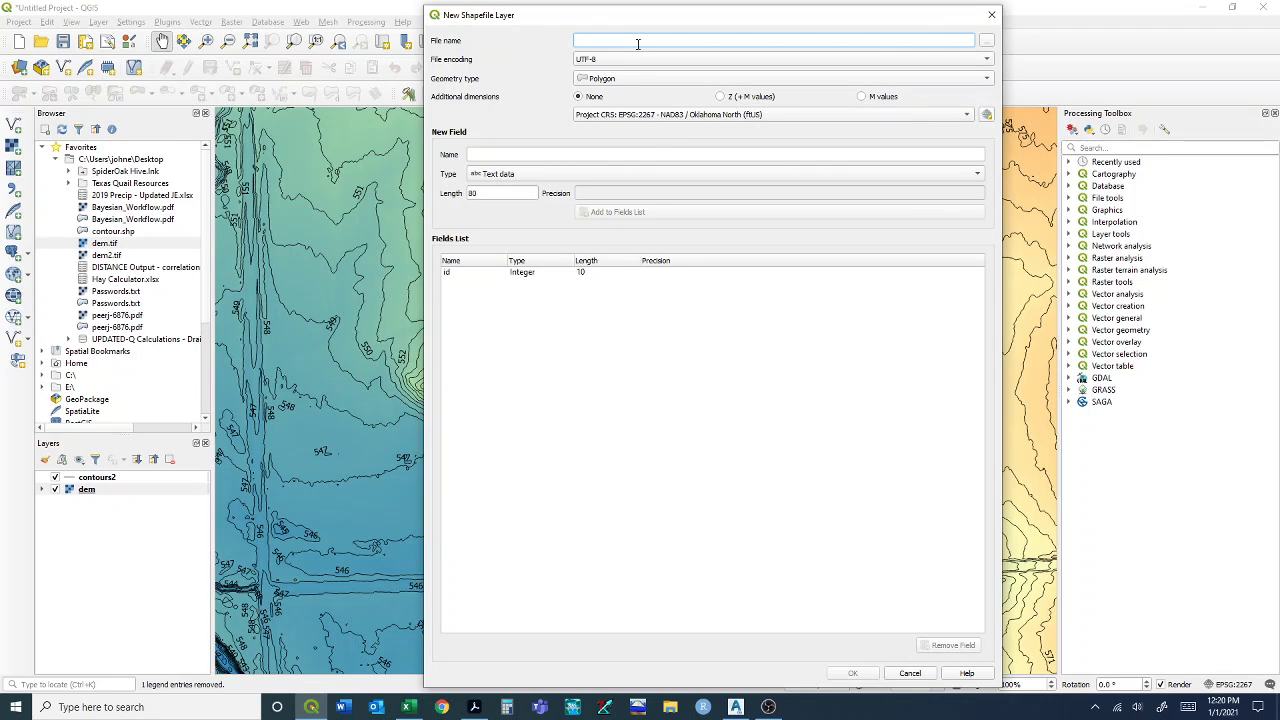
click(986, 41)
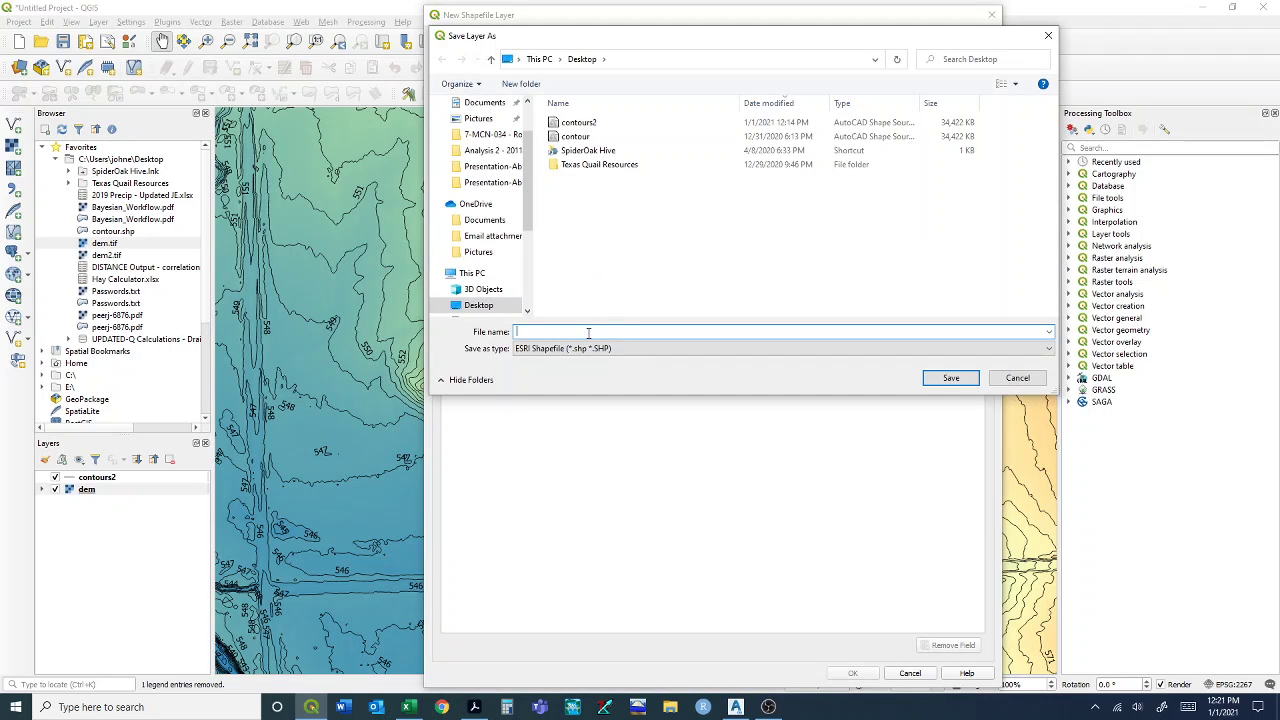
text(watershed)
click(949, 377)
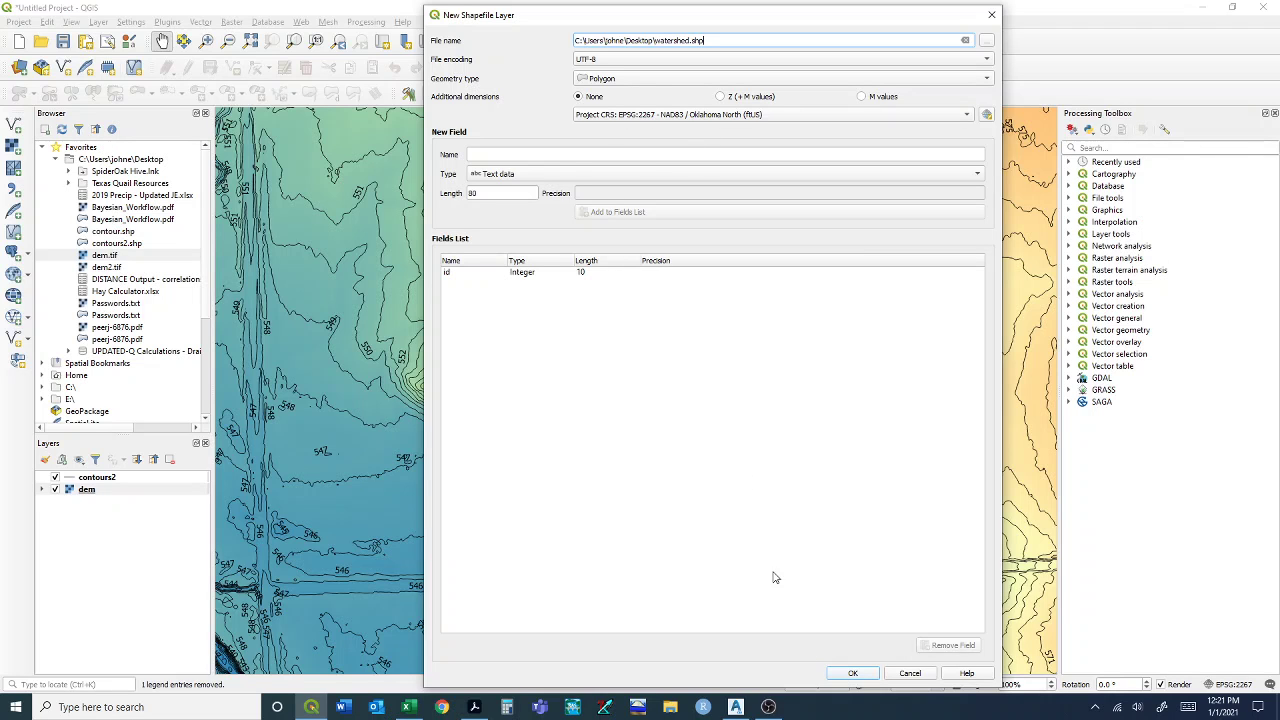
click(856, 674)
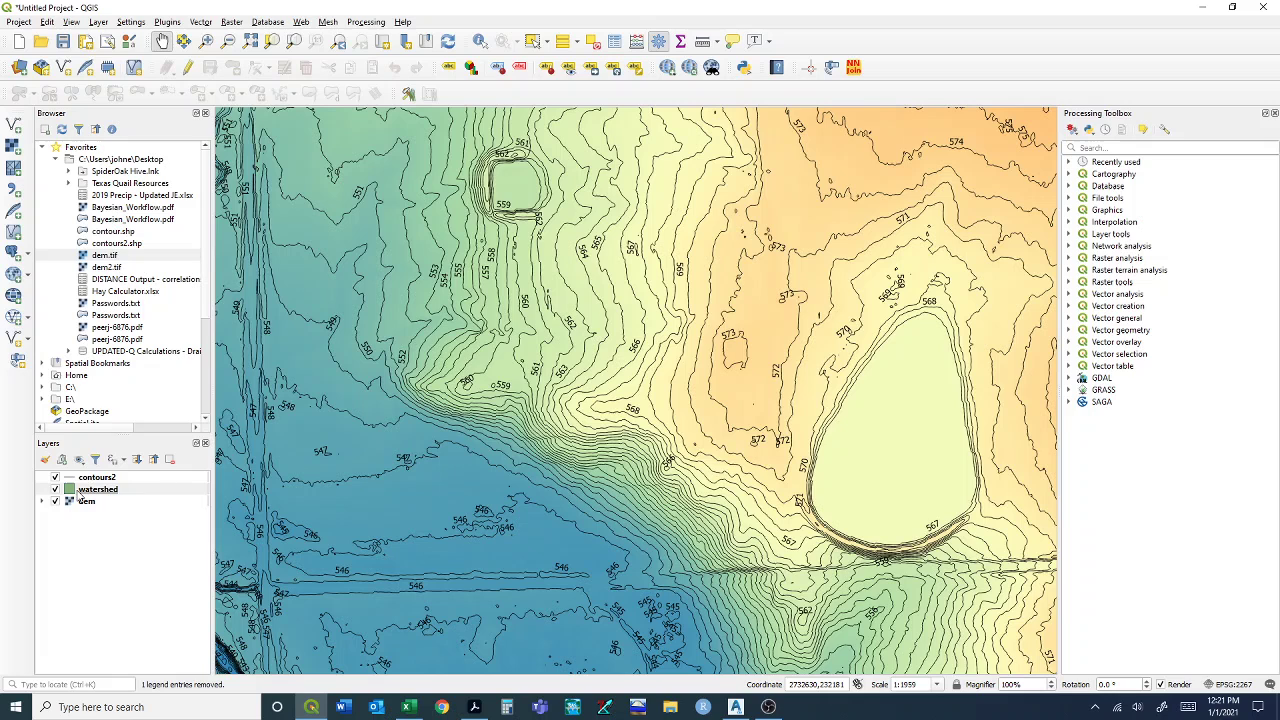
- Apply the hollow 'outline blue' symbol to the watershed layer in its Symbology properties
click(74, 495)
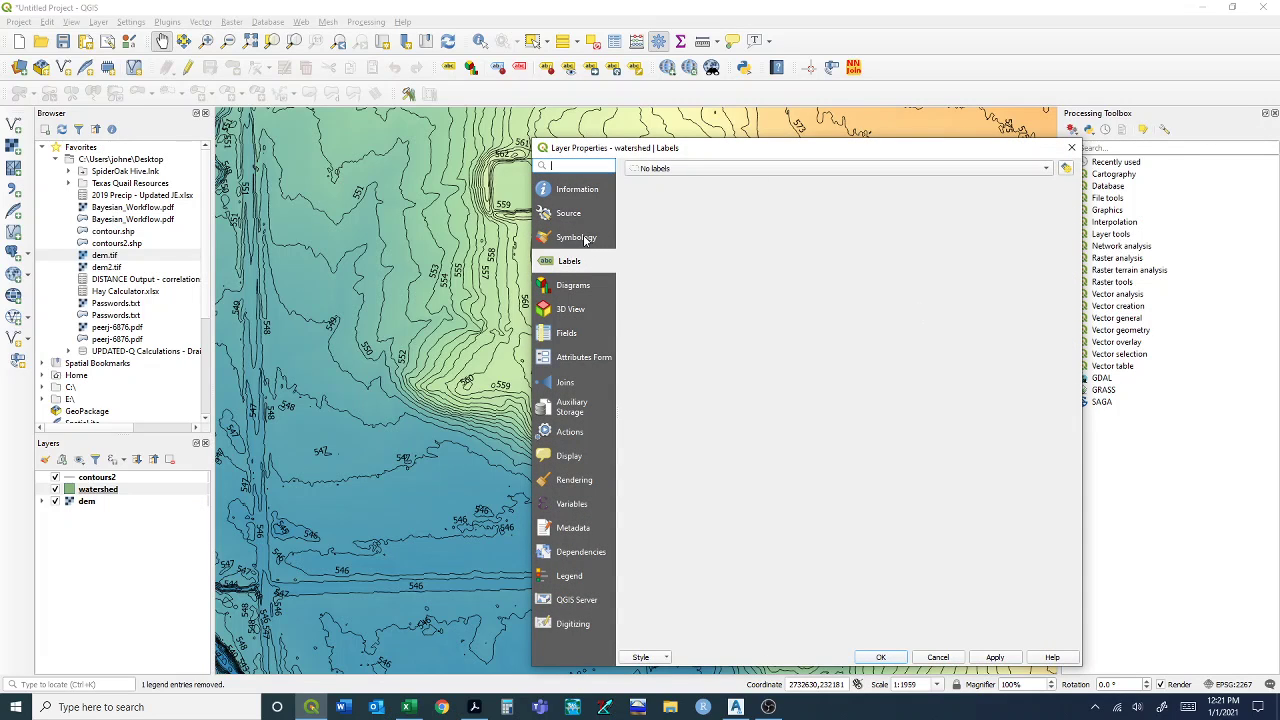
click(586, 241)
scroll(1071, 440, down, 5)
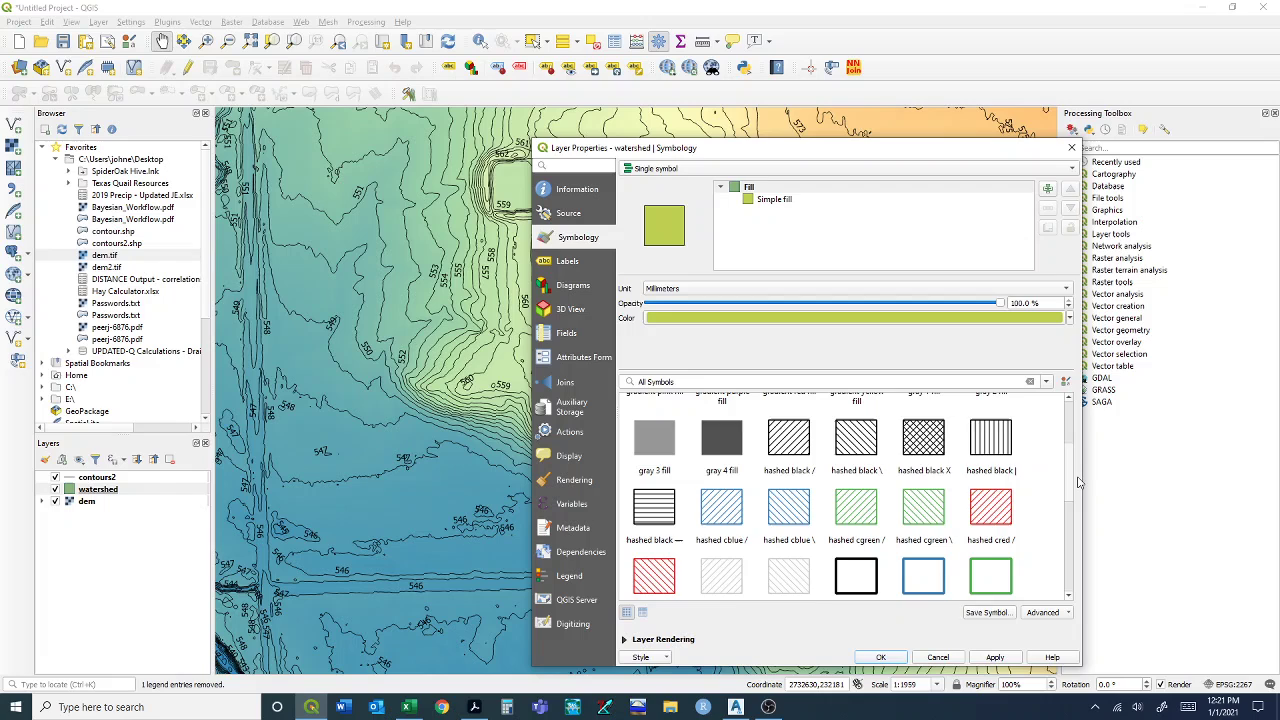
click(924, 505)
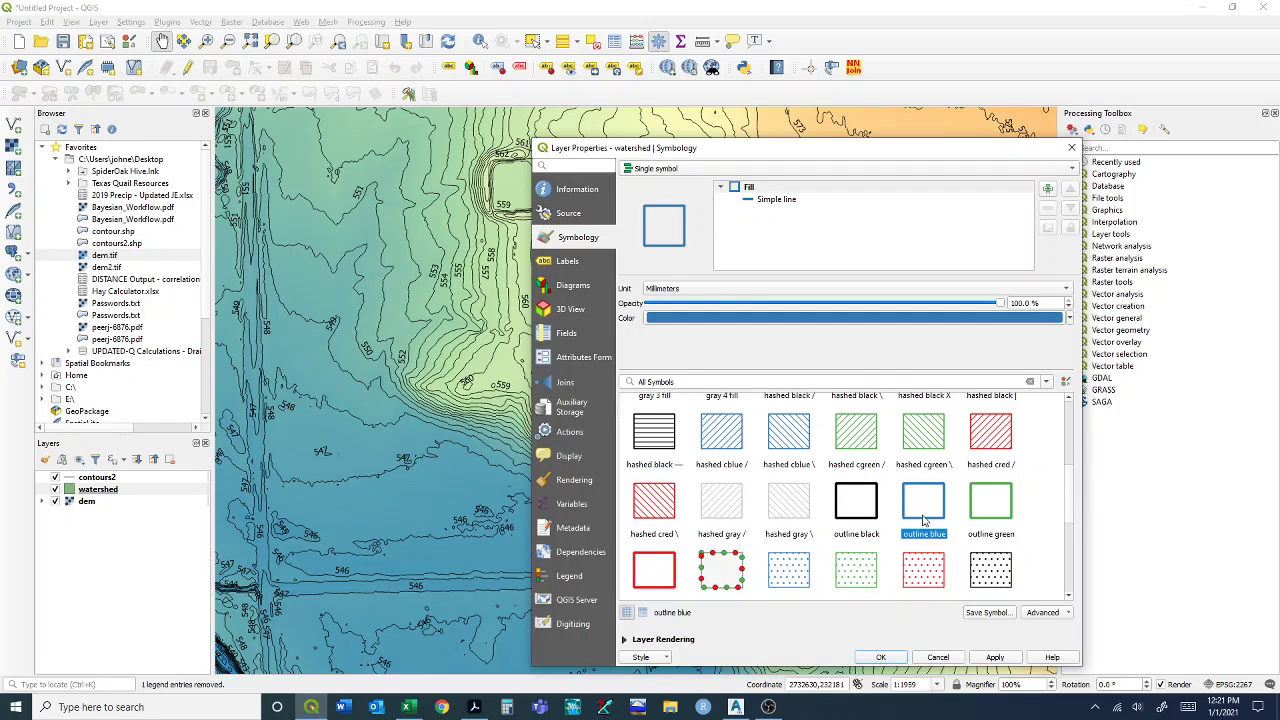
click(880, 660)
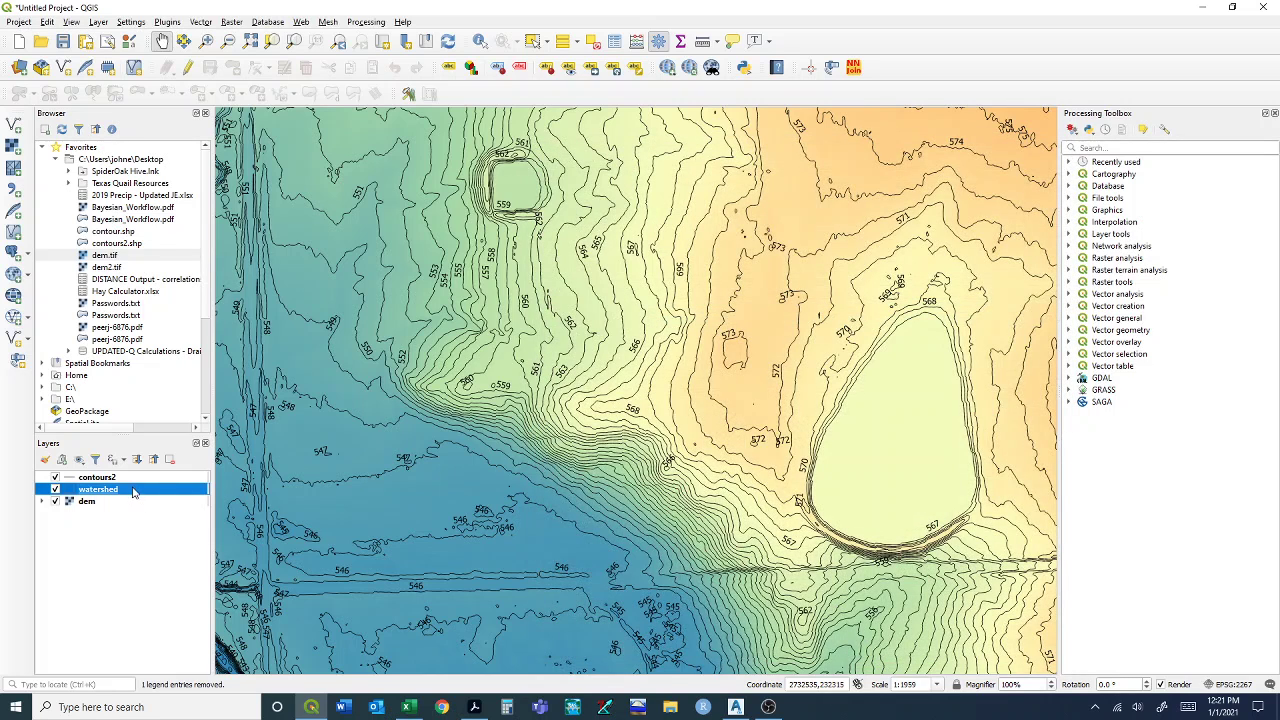
- Turn on editing for watershed with Add Polygon Feature, and pan to the stream's upstream area
click(186, 68)
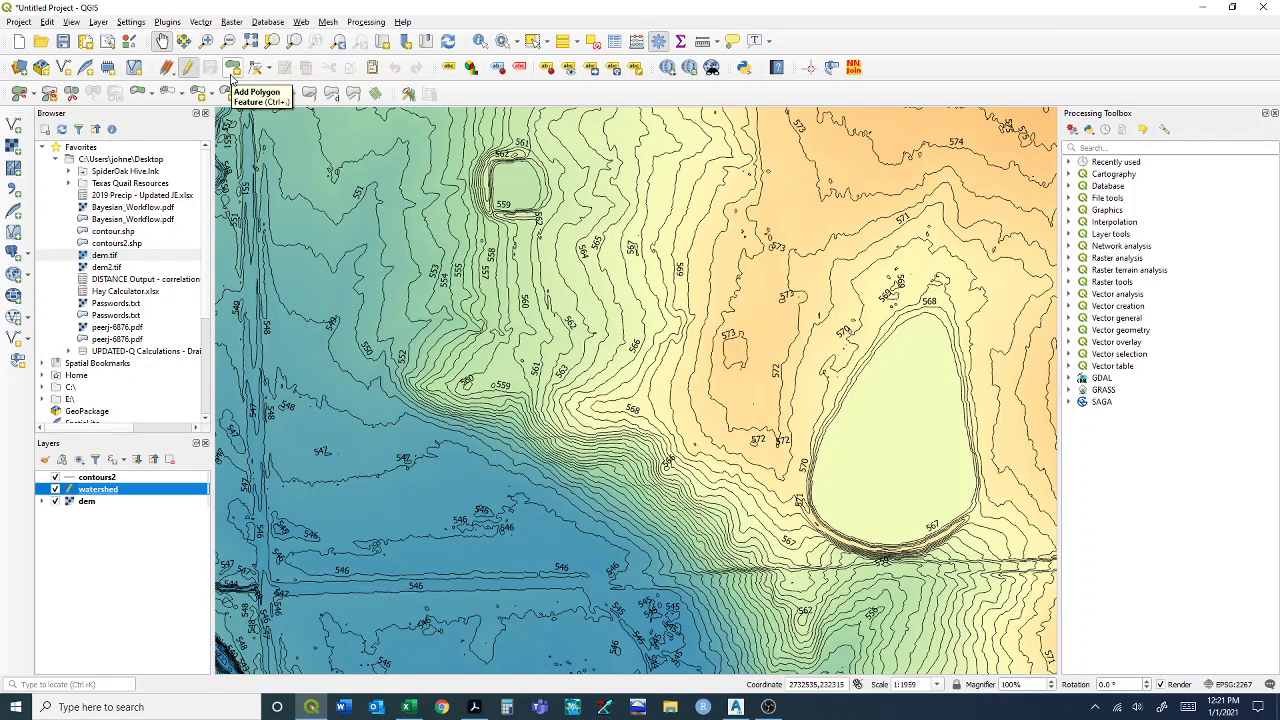
click(231, 72)
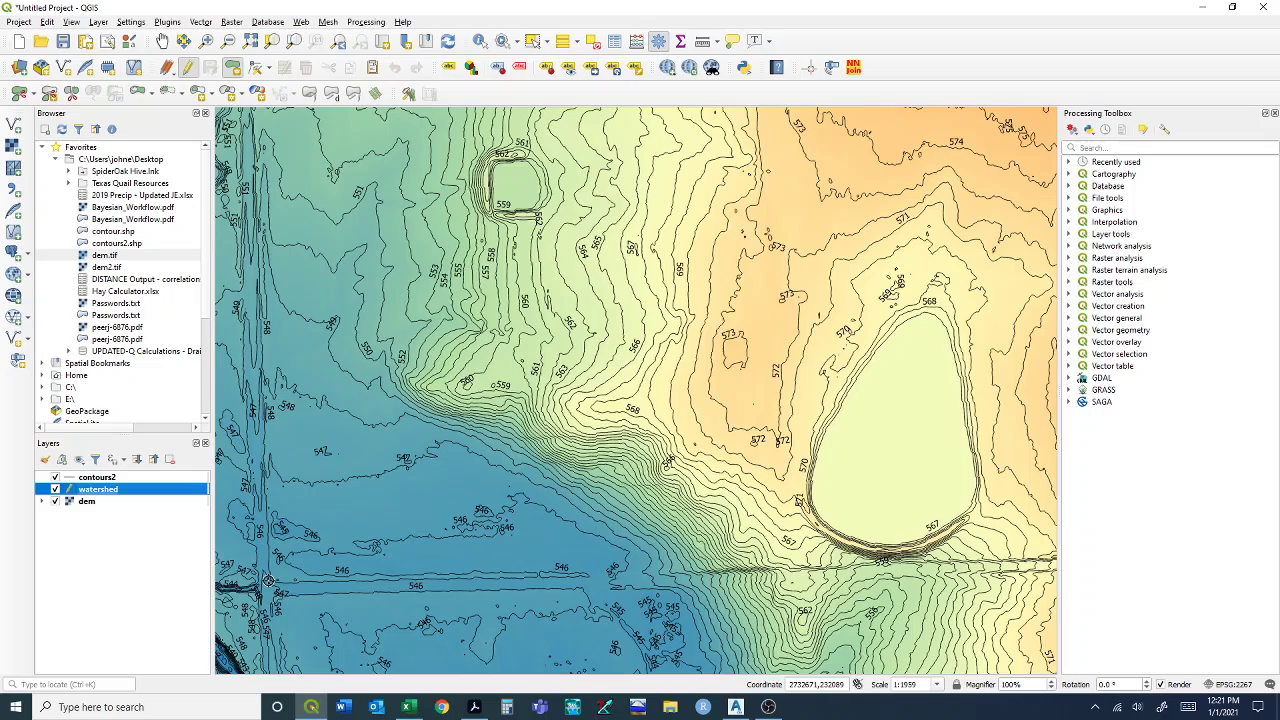
click(268, 580)
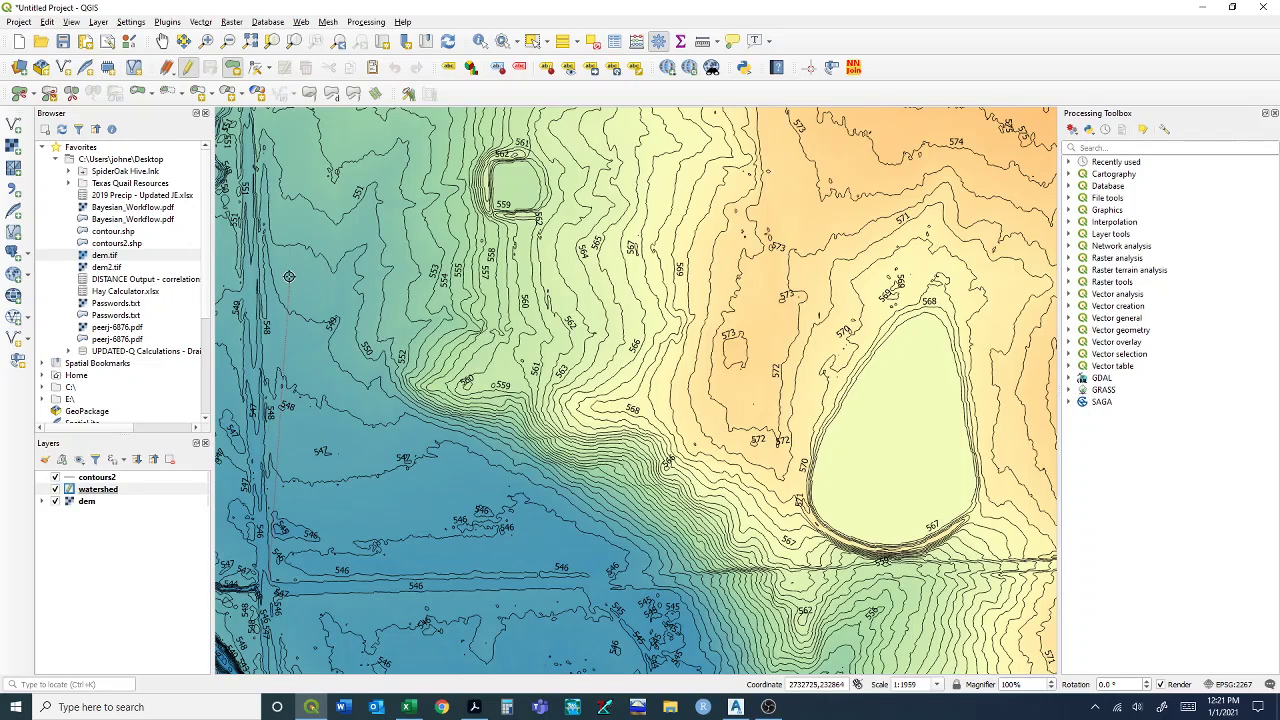
drag(284, 192, 407, 330)
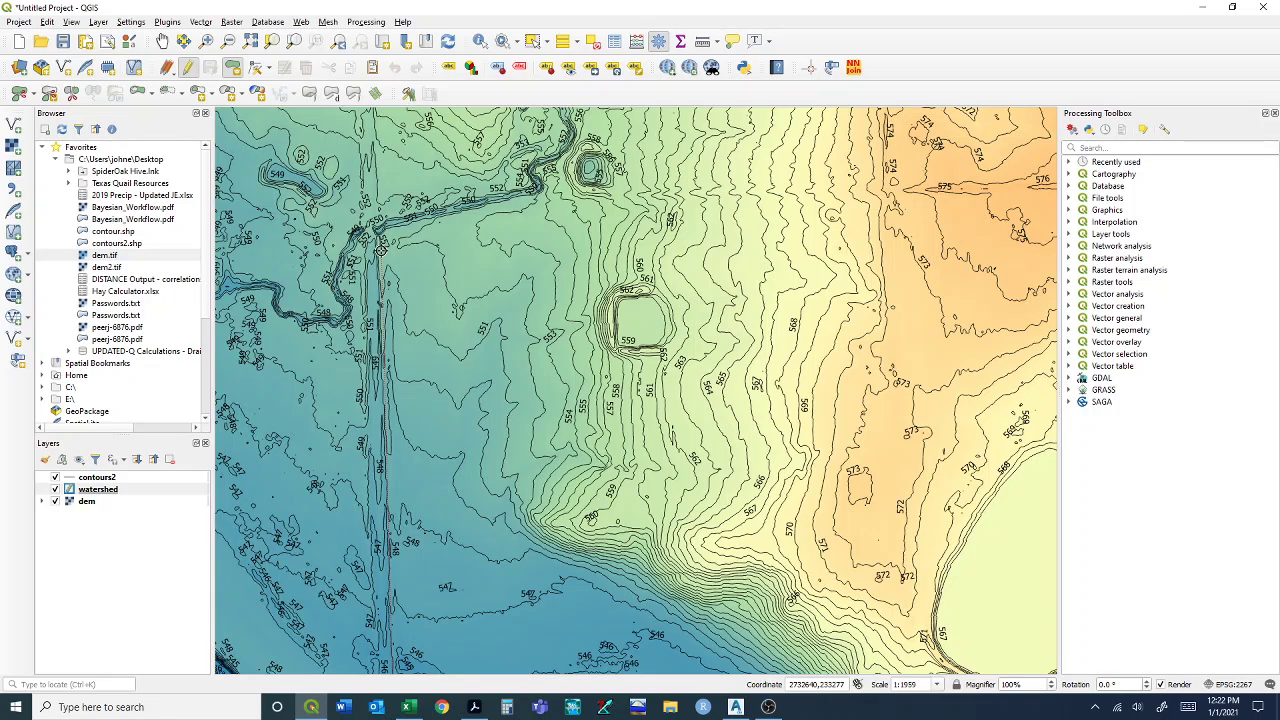
- Place watershed boundary vertices eastward along the northern divide toward the ridge
click(381, 249)
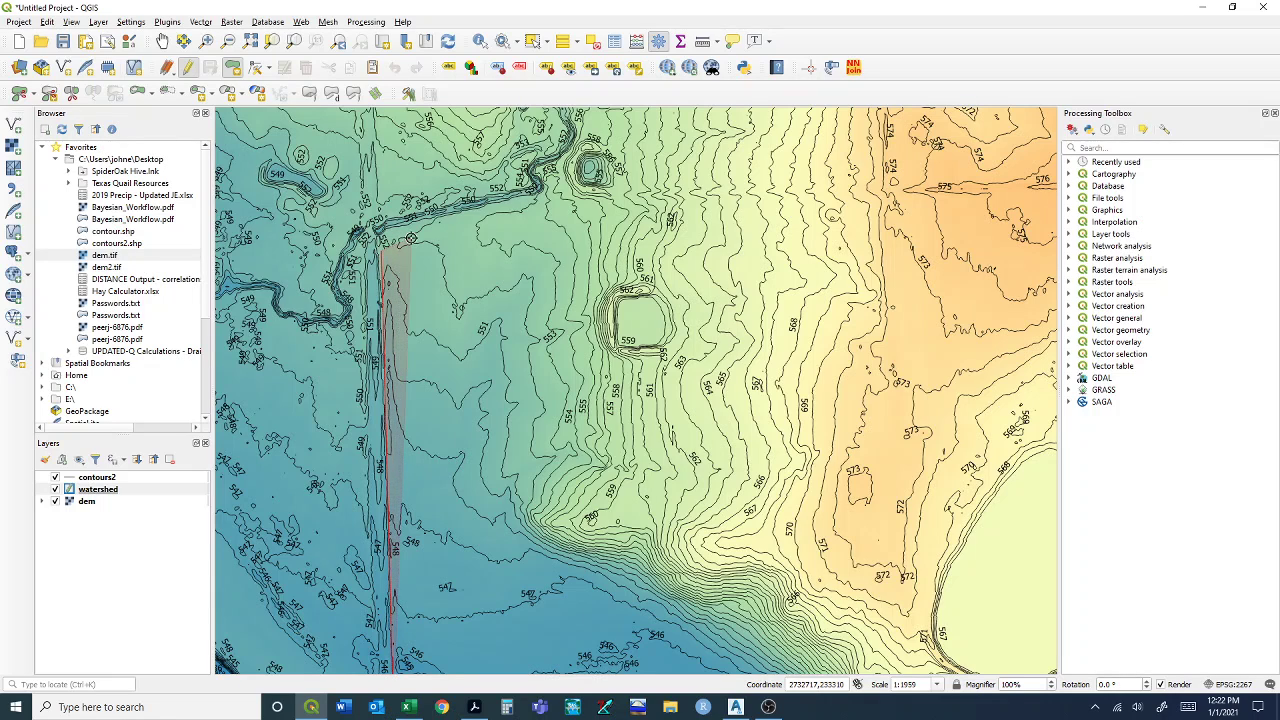
click(413, 240)
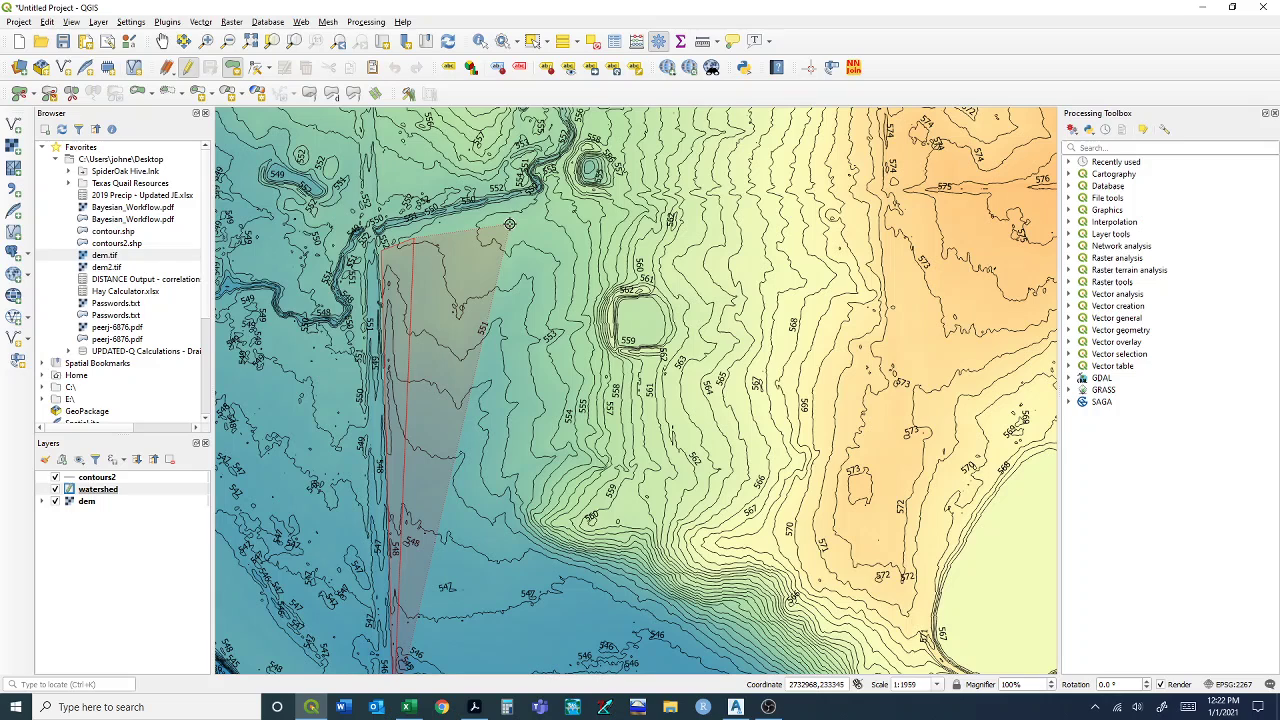
click(512, 226)
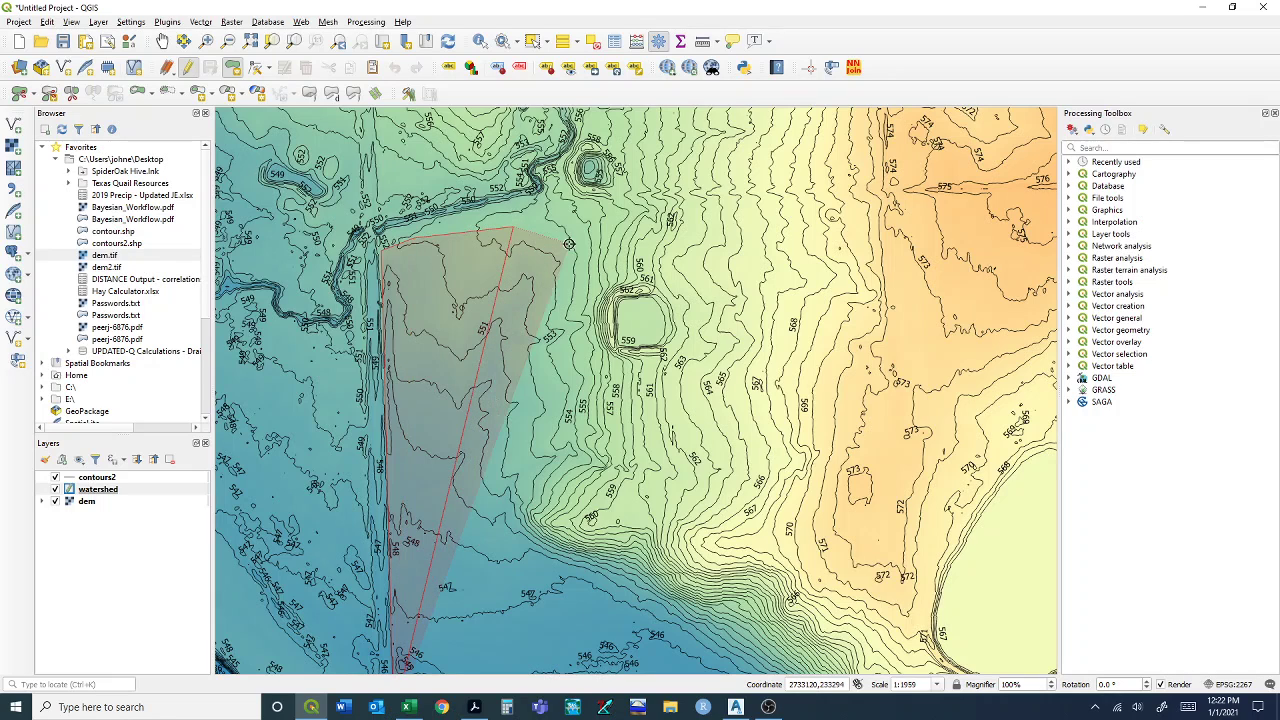
click(679, 264)
click(740, 264)
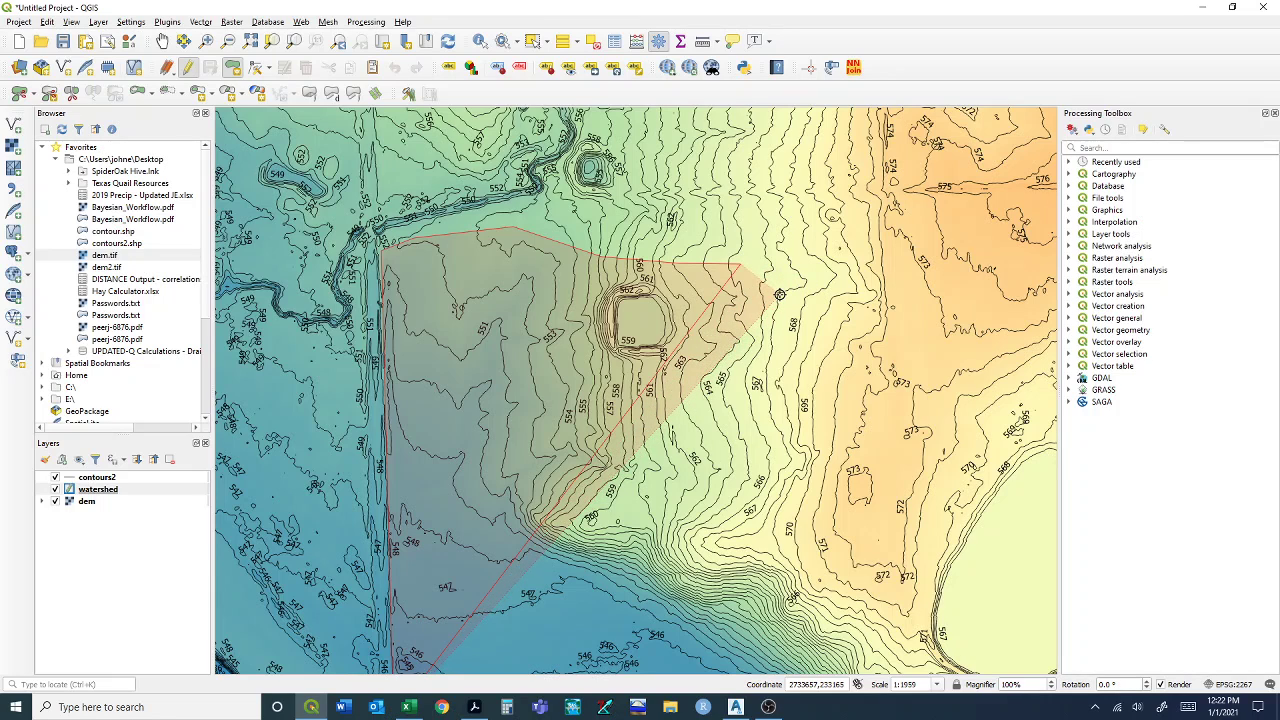
click(779, 295)
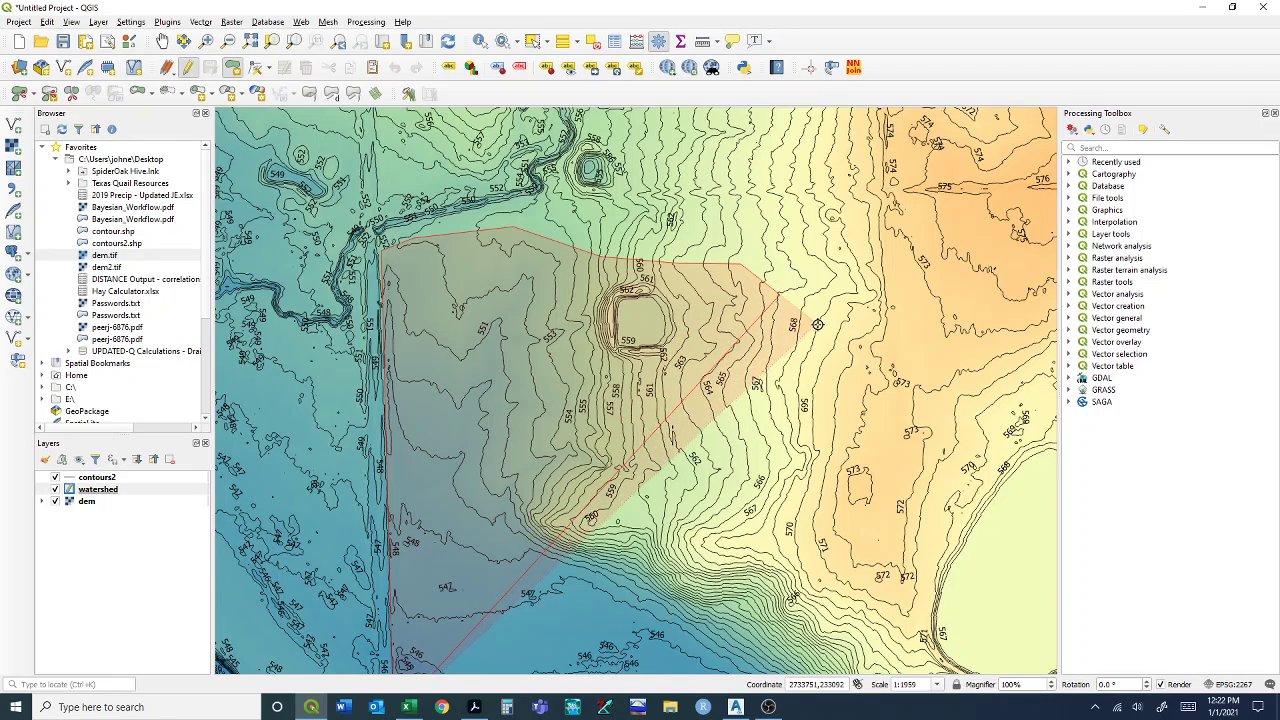
click(822, 312)
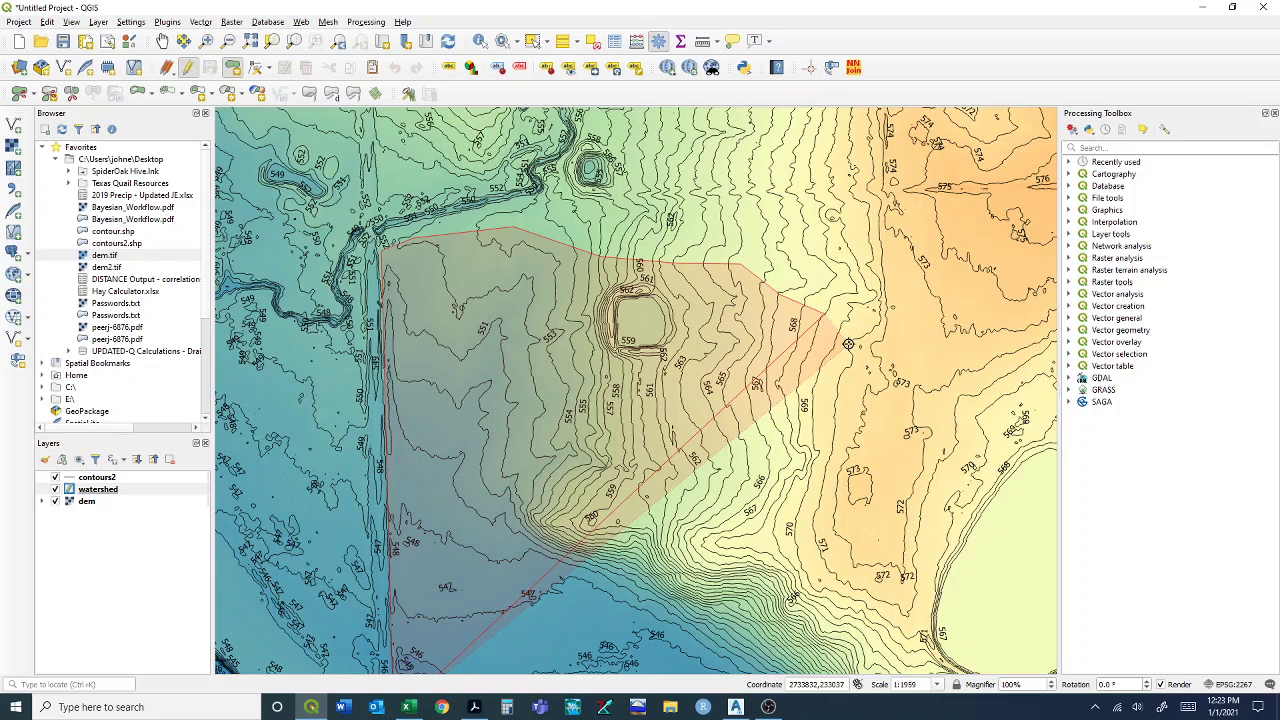
- Extend the boundary down the eastern ridge toward the southern road, panning south
click(853, 347)
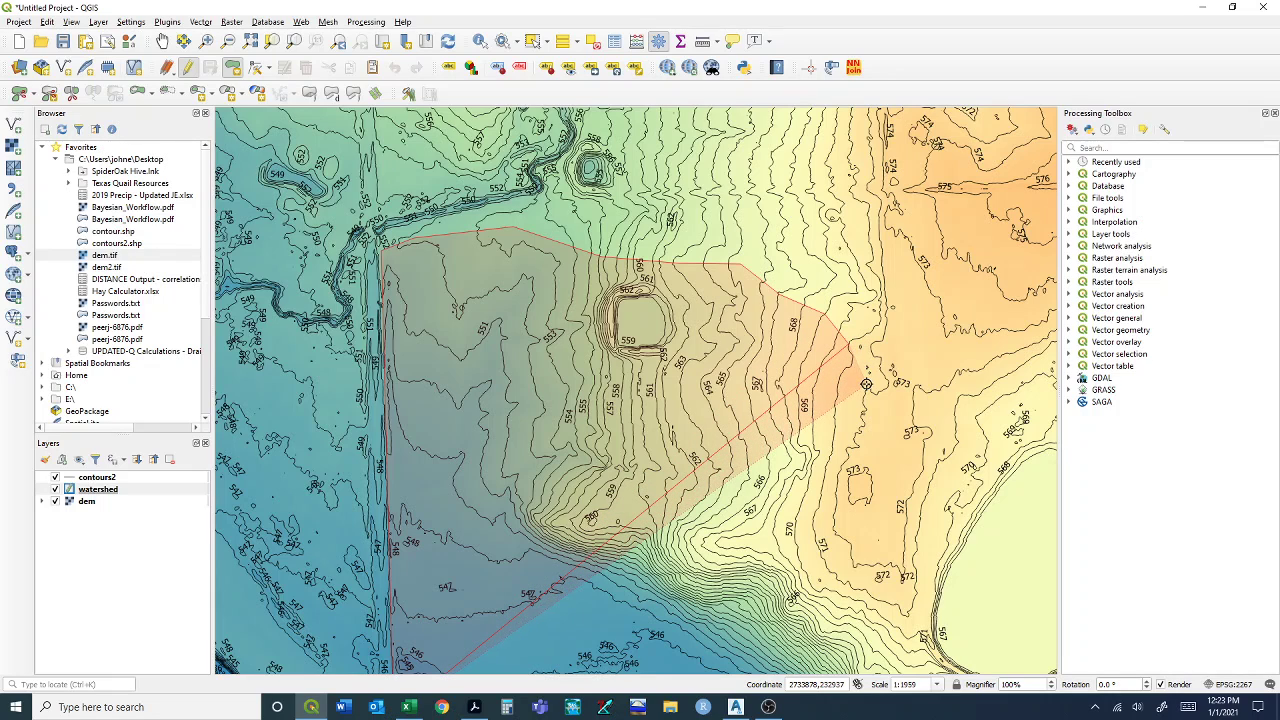
click(866, 384)
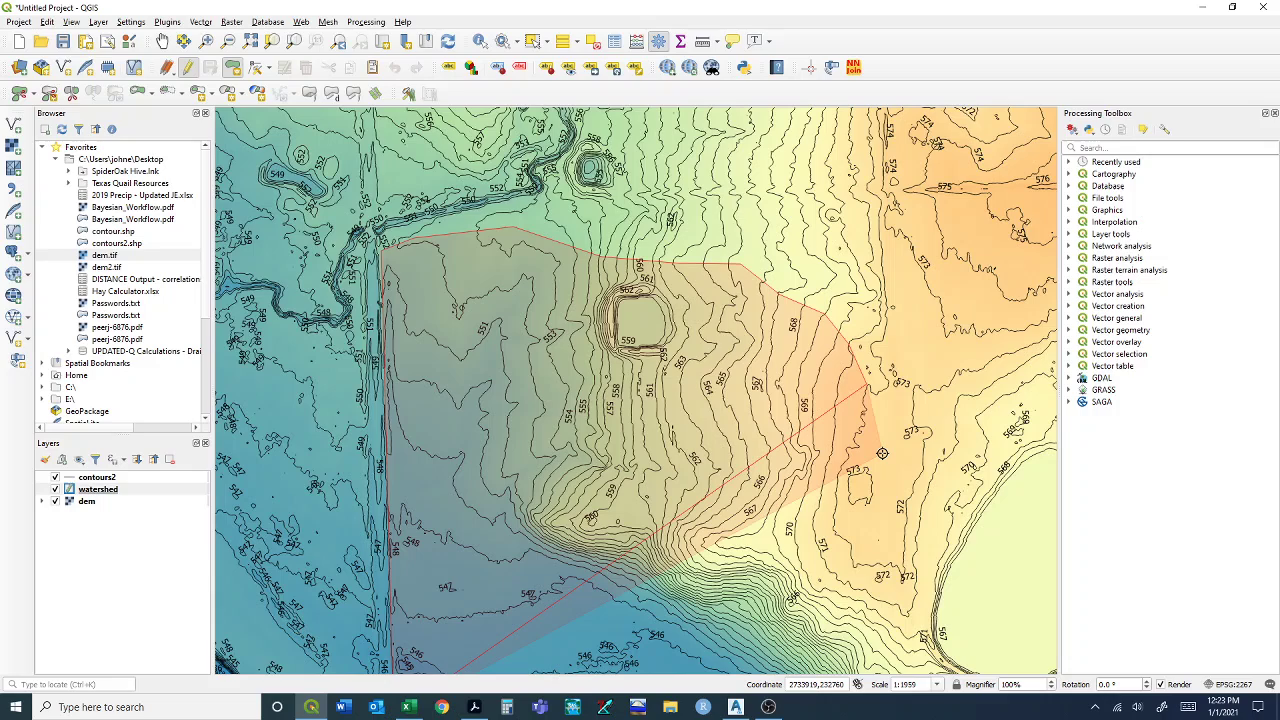
click(882, 454)
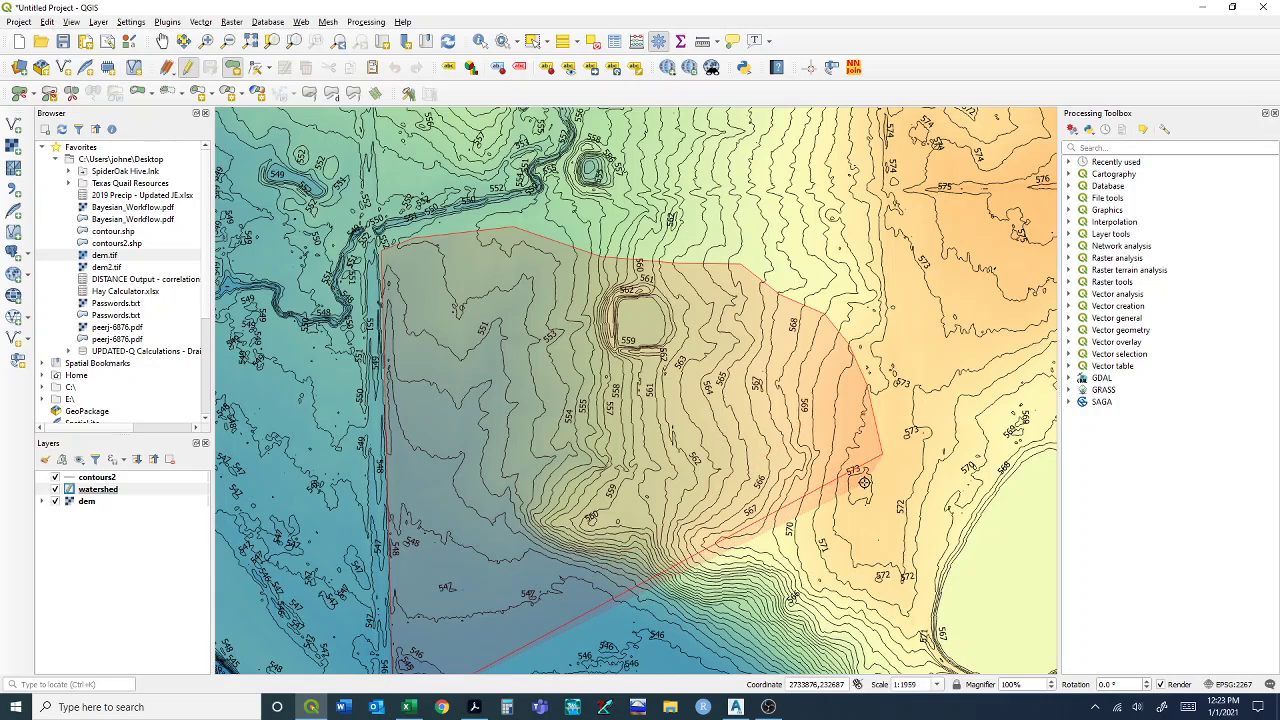
drag(855, 484, 728, 310)
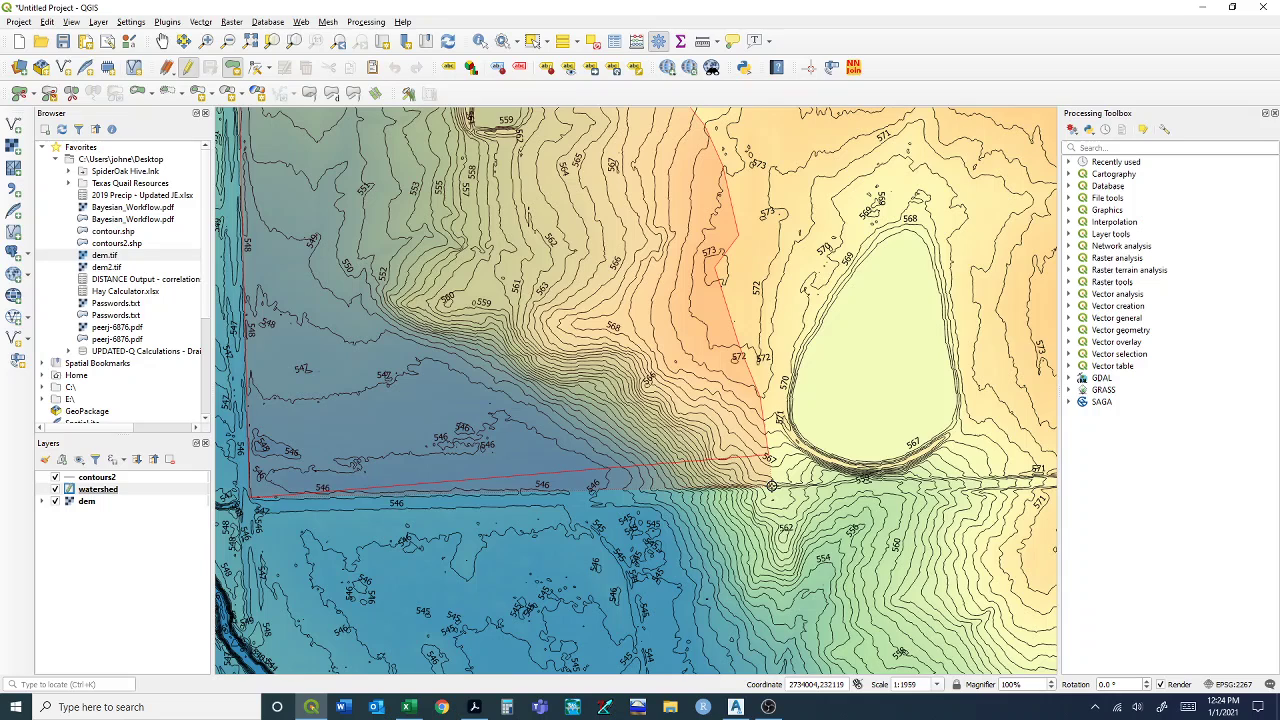
- Close the watershed polygon with an empty id, zoom out, and save the layer edits
right_click(772, 486)
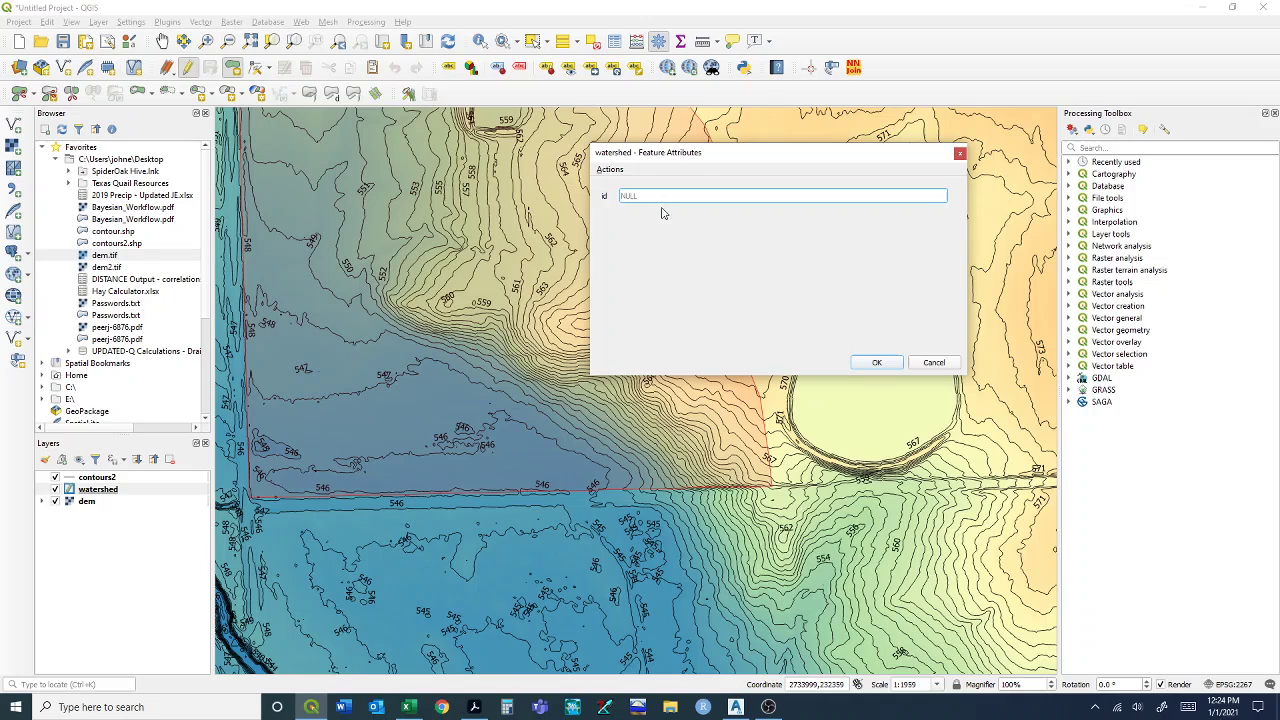
click(862, 364)
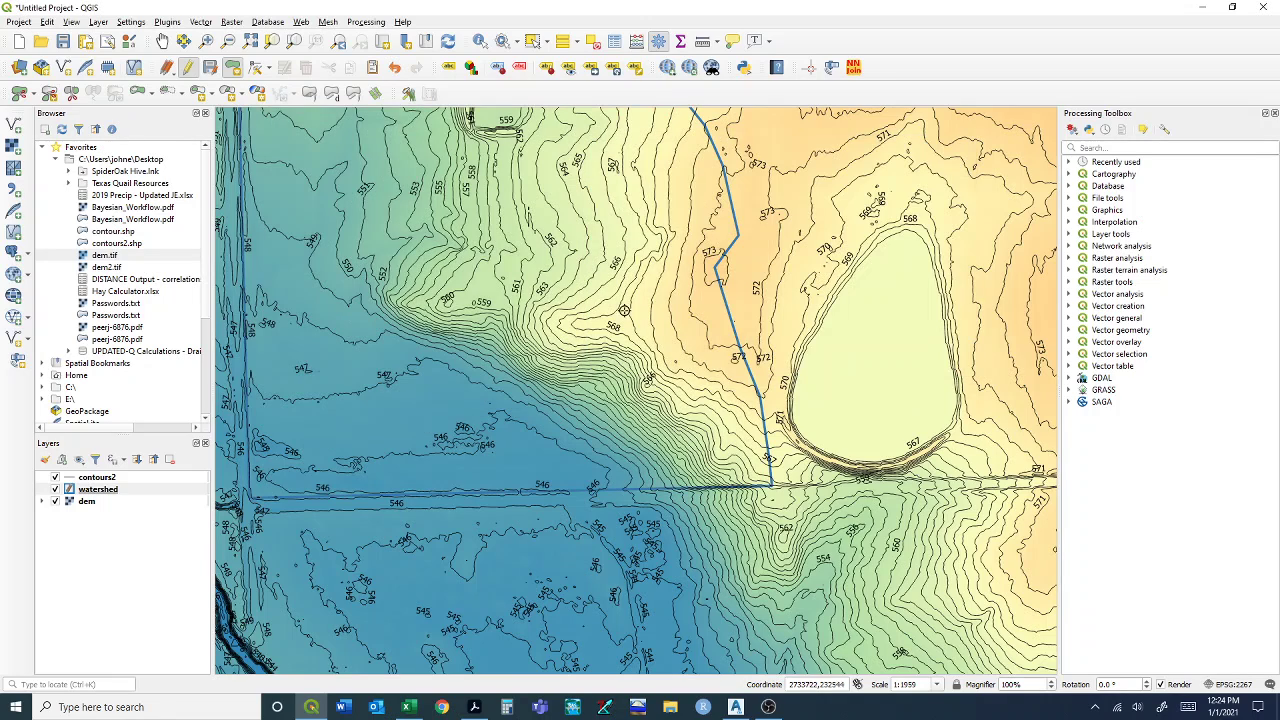
key(Up)
key(Left)
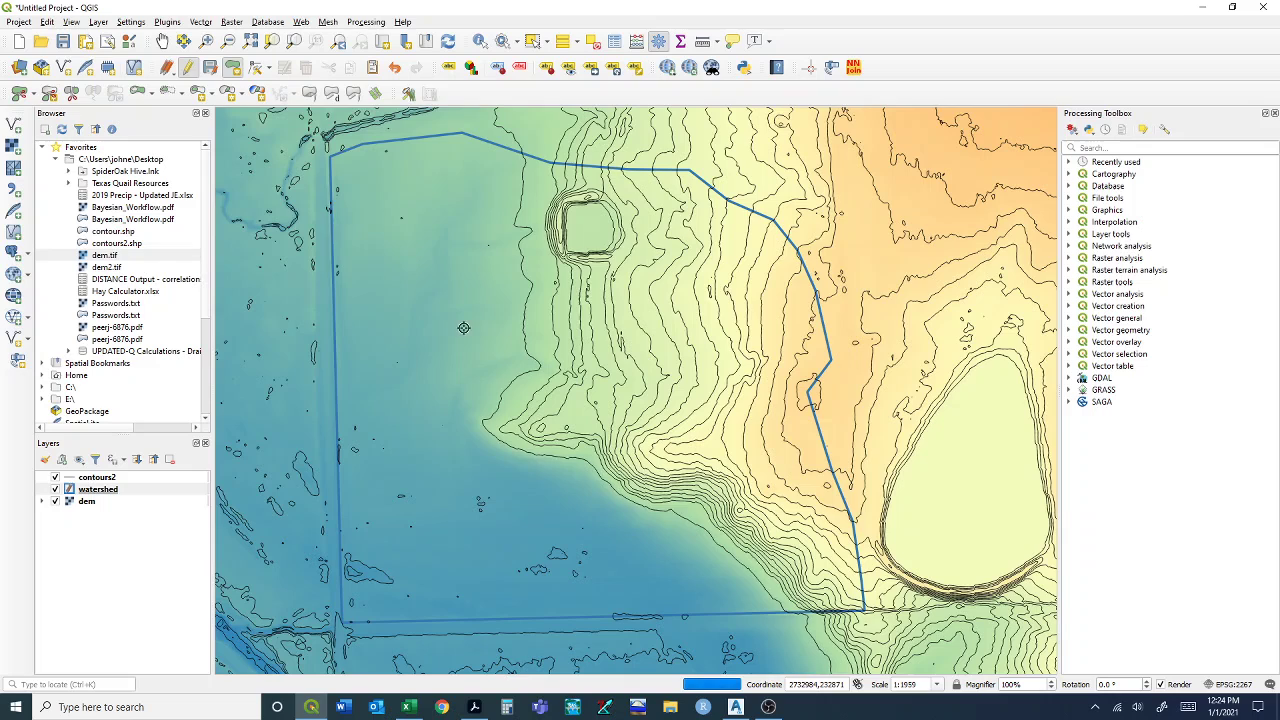
scroll(575, 304, down, 1)
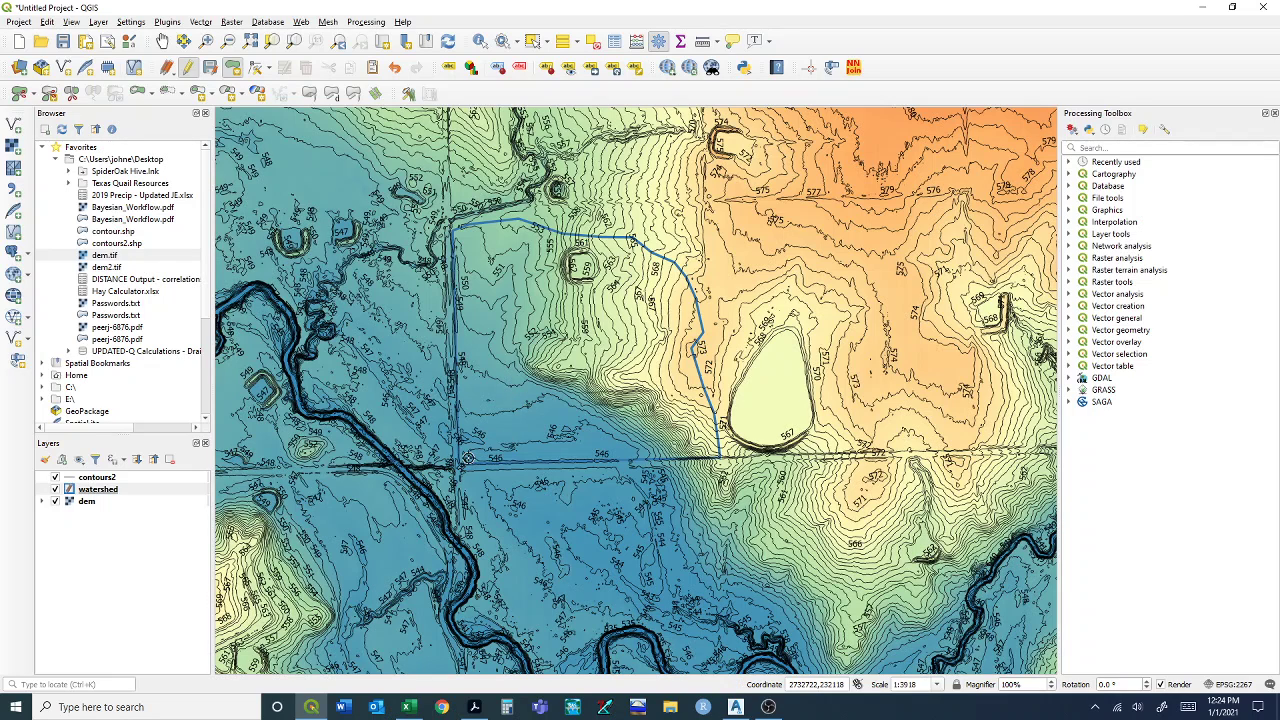
click(212, 71)
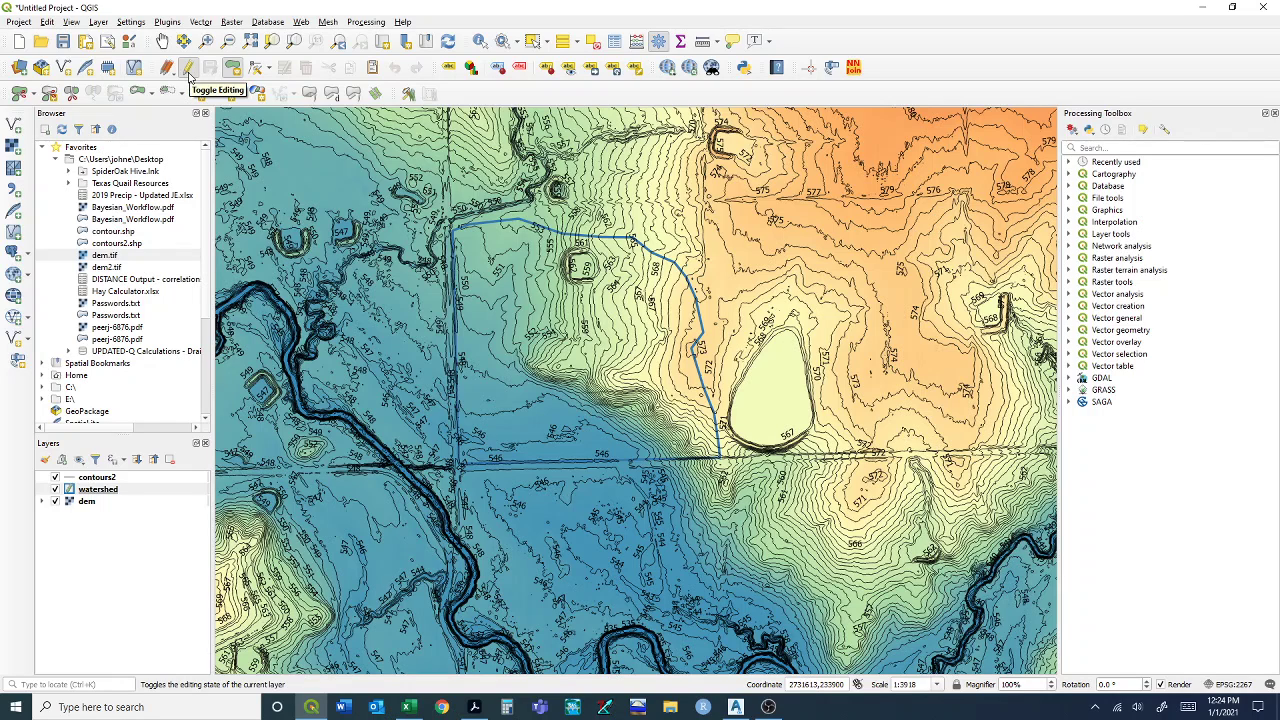
- End editing on watershed and zoom in to center the map on the finished outline
click(188, 75)
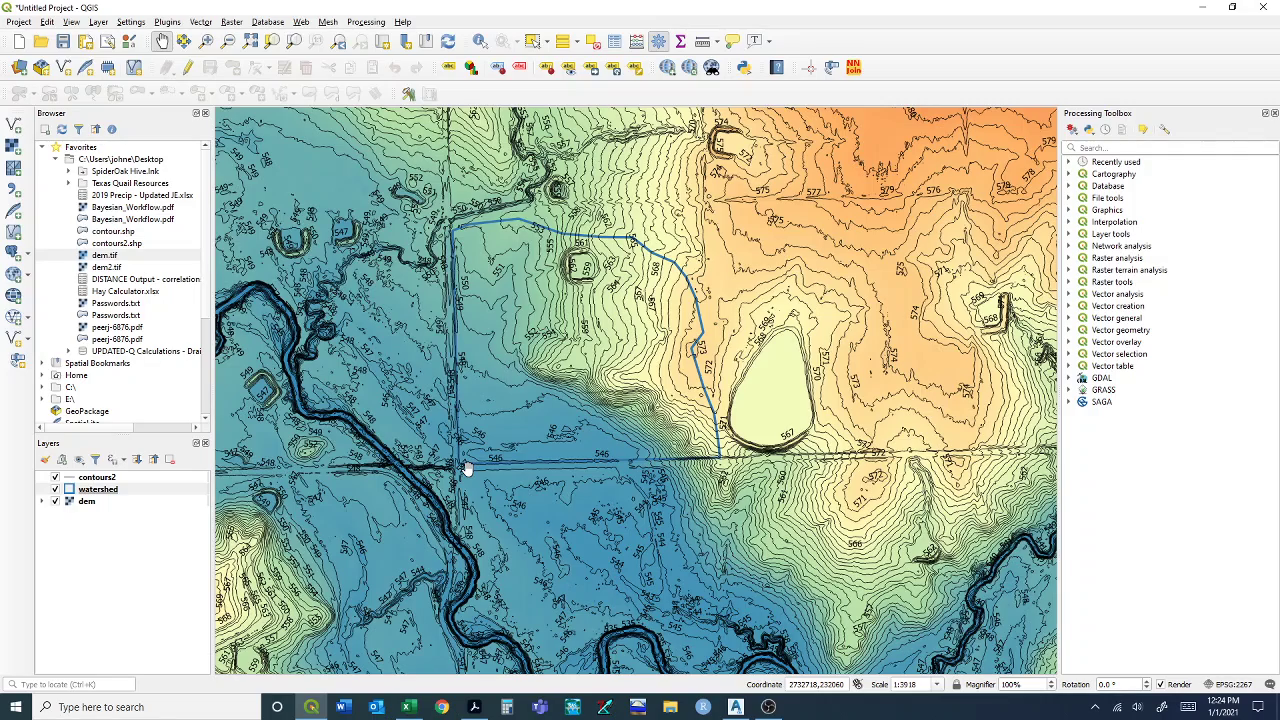
scroll(466, 468, up, 1)
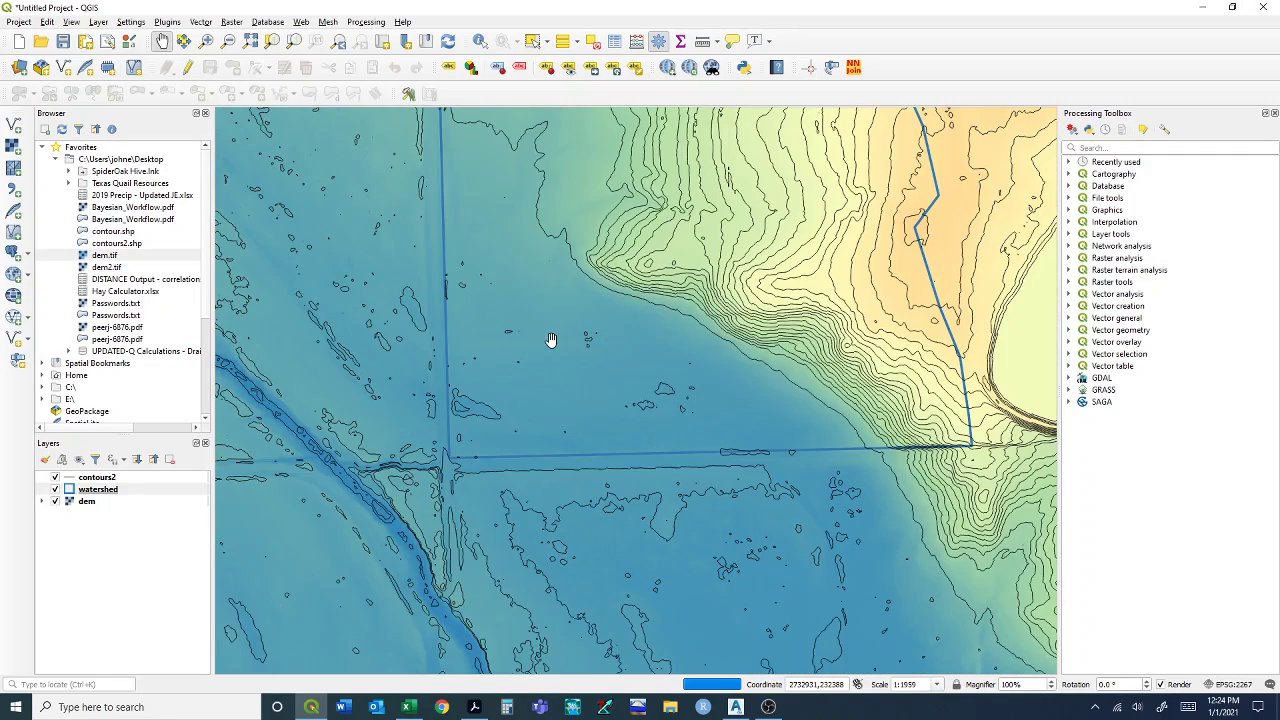
drag(577, 289, 493, 436)
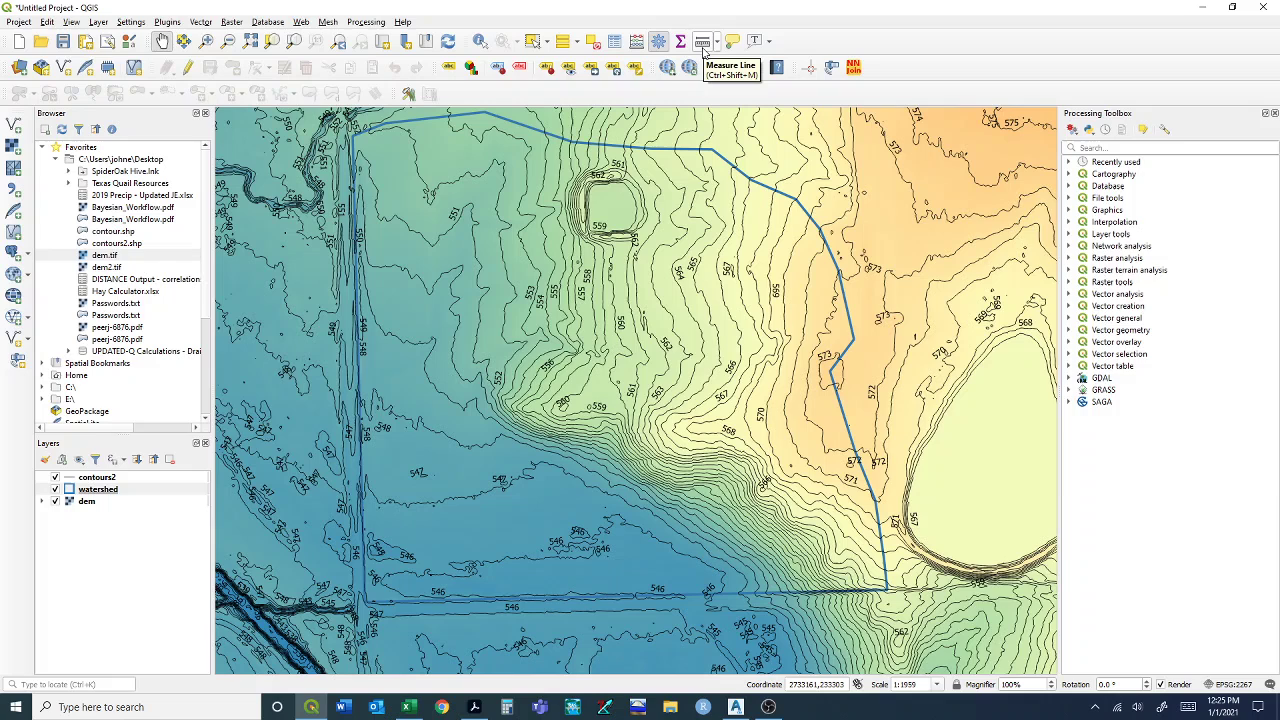
- Measure the flow path in feet from the eastern divide past contour 559 to the southwest outlet
click(703, 44)
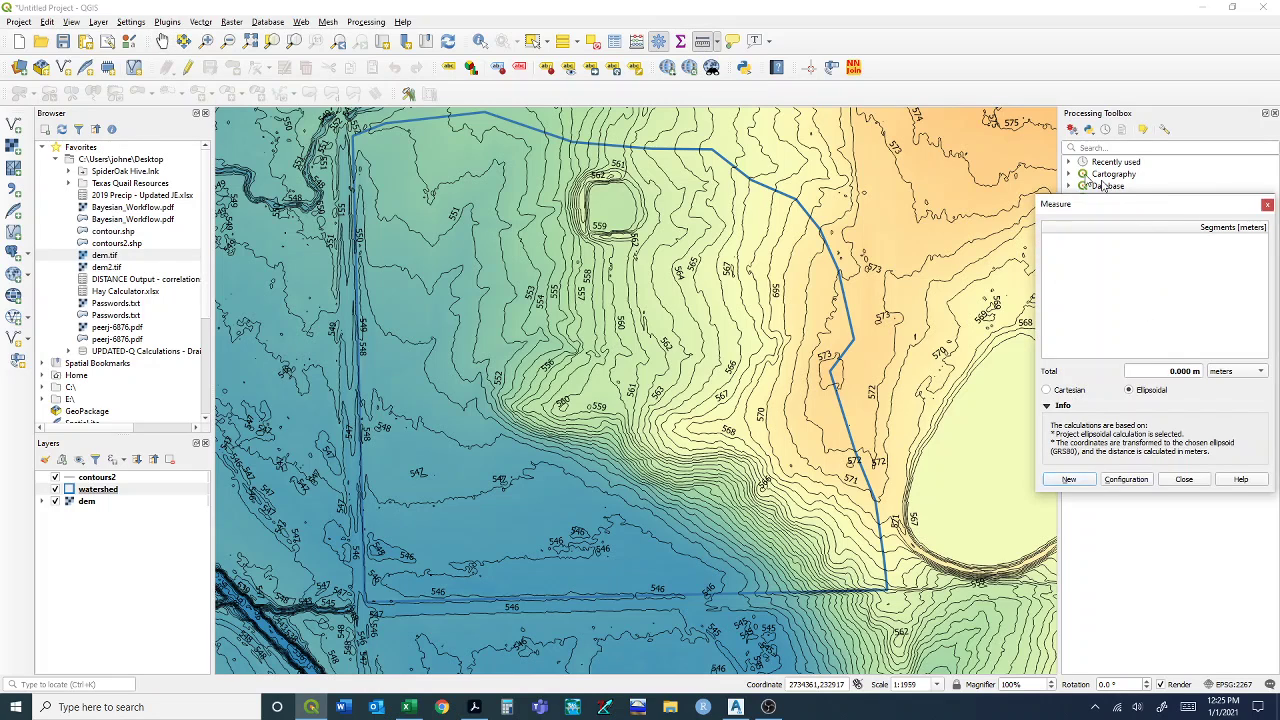
drag(1138, 207, 988, 175)
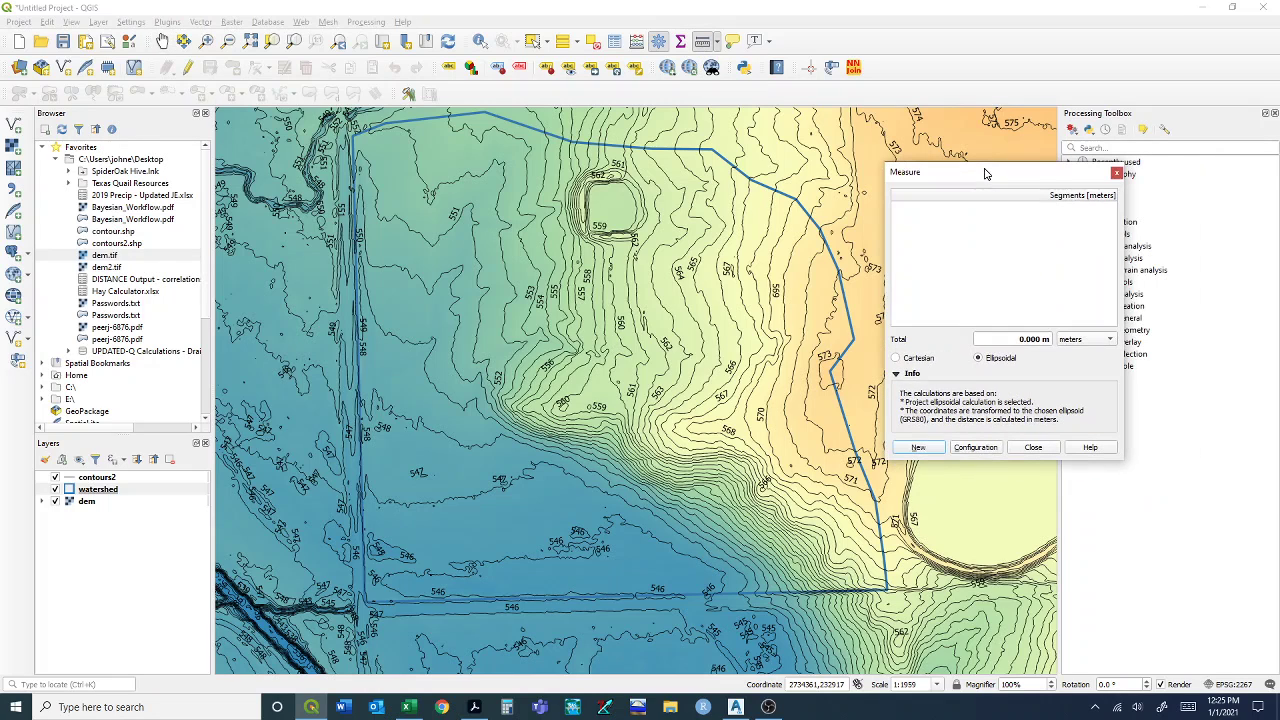
click(1082, 345)
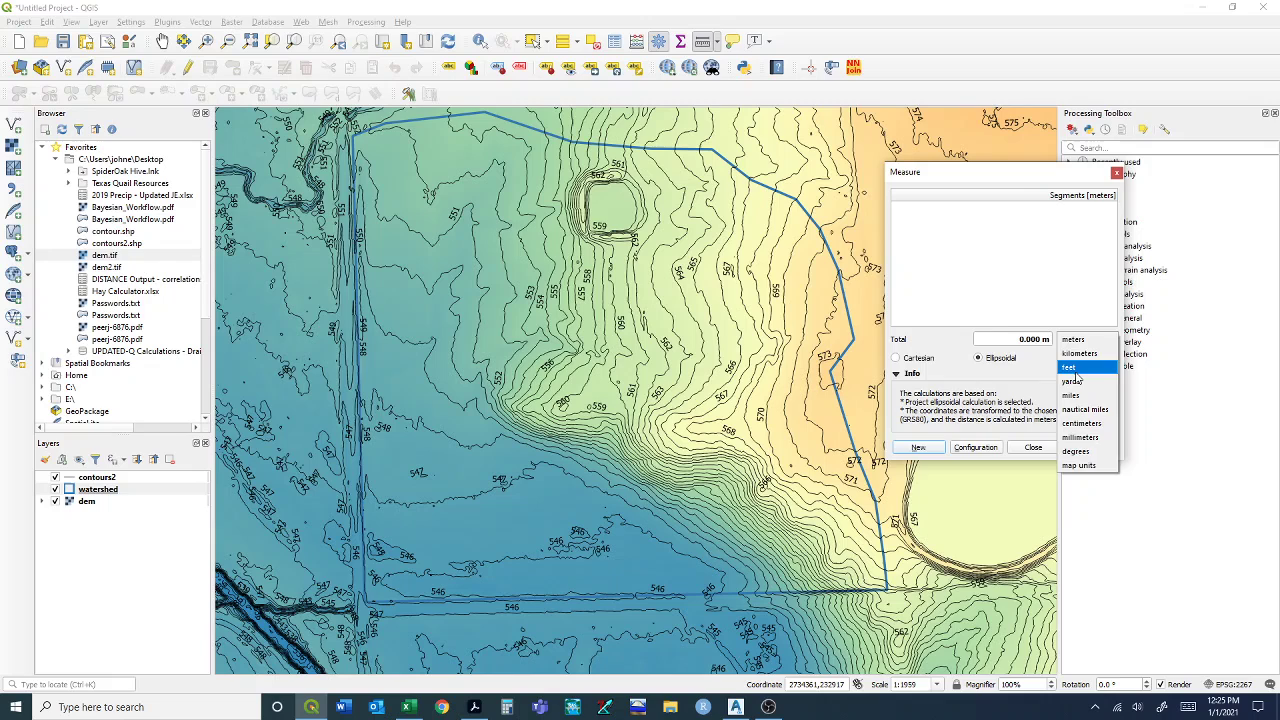
click(1075, 371)
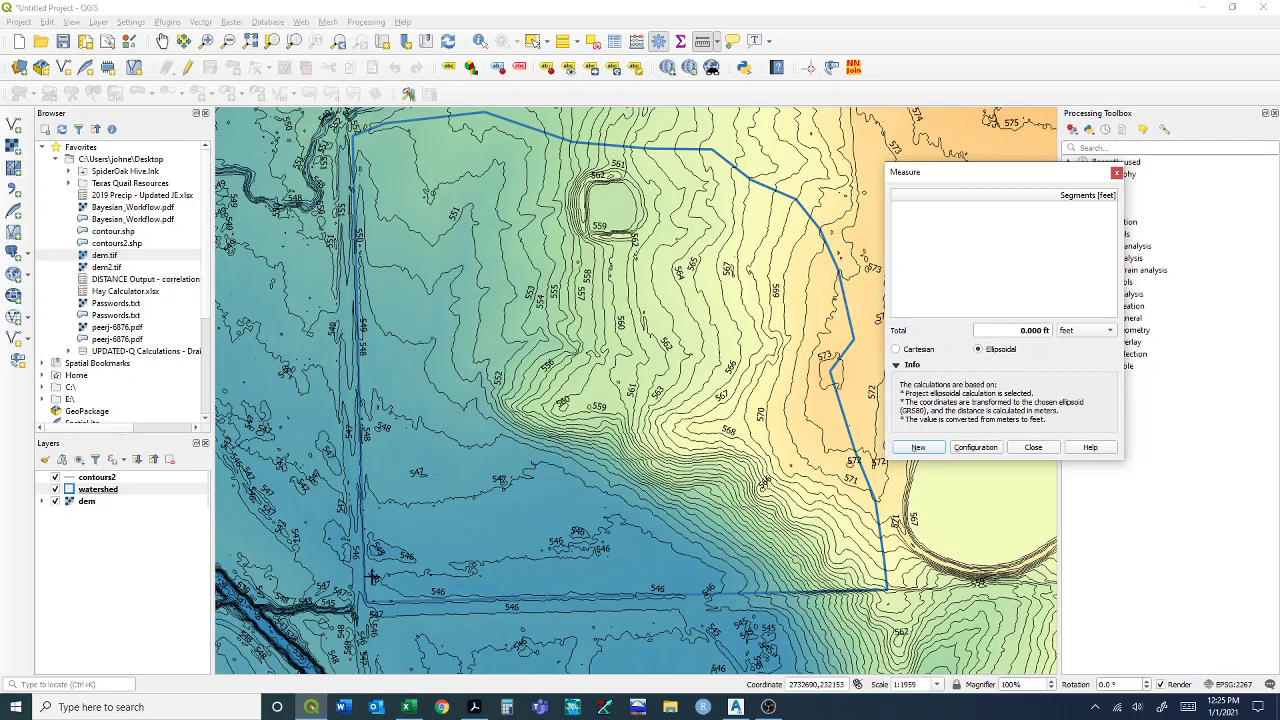
click(829, 373)
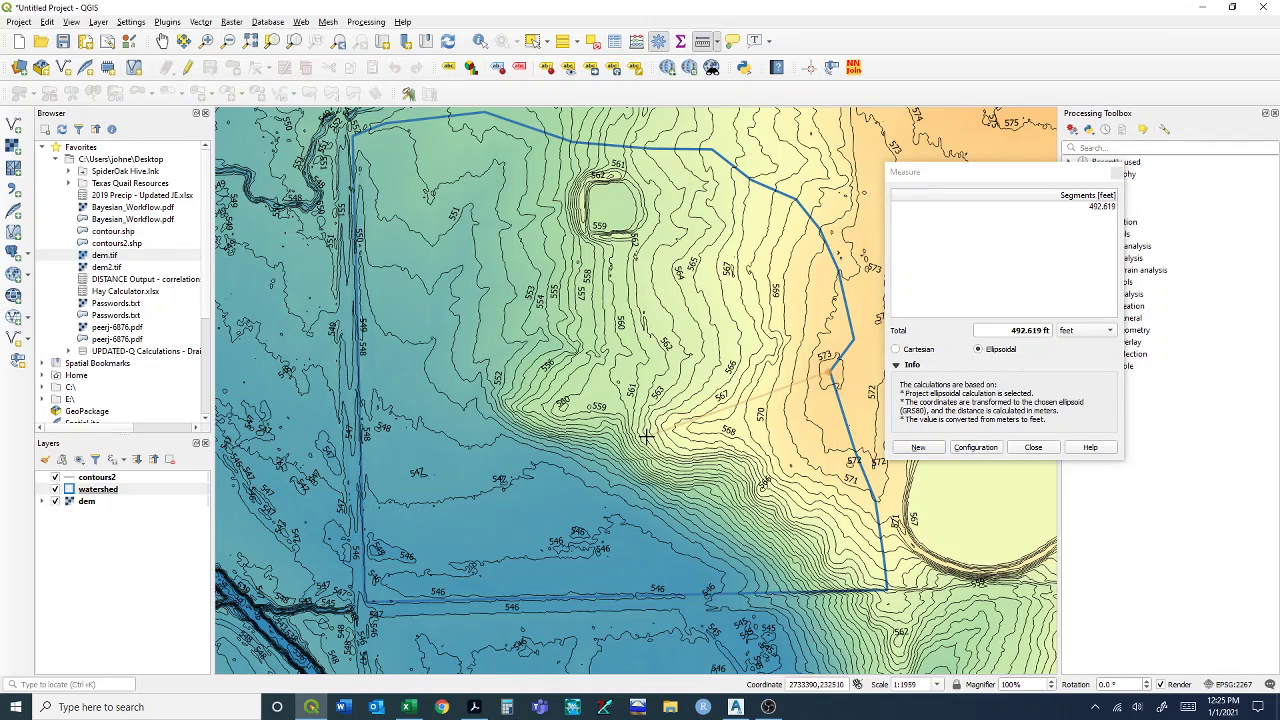
click(558, 408)
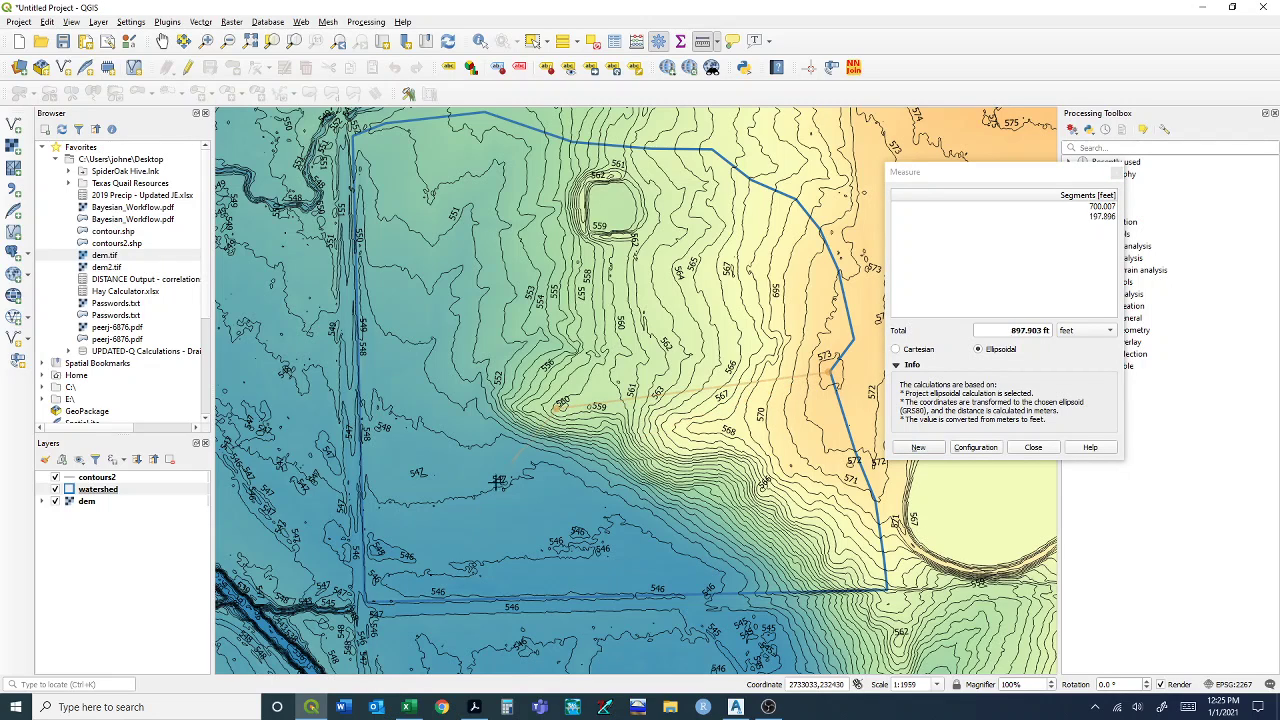
click(369, 599)
- Close the distance Measure window and re-zoom the map onto the watershed
click(1036, 448)
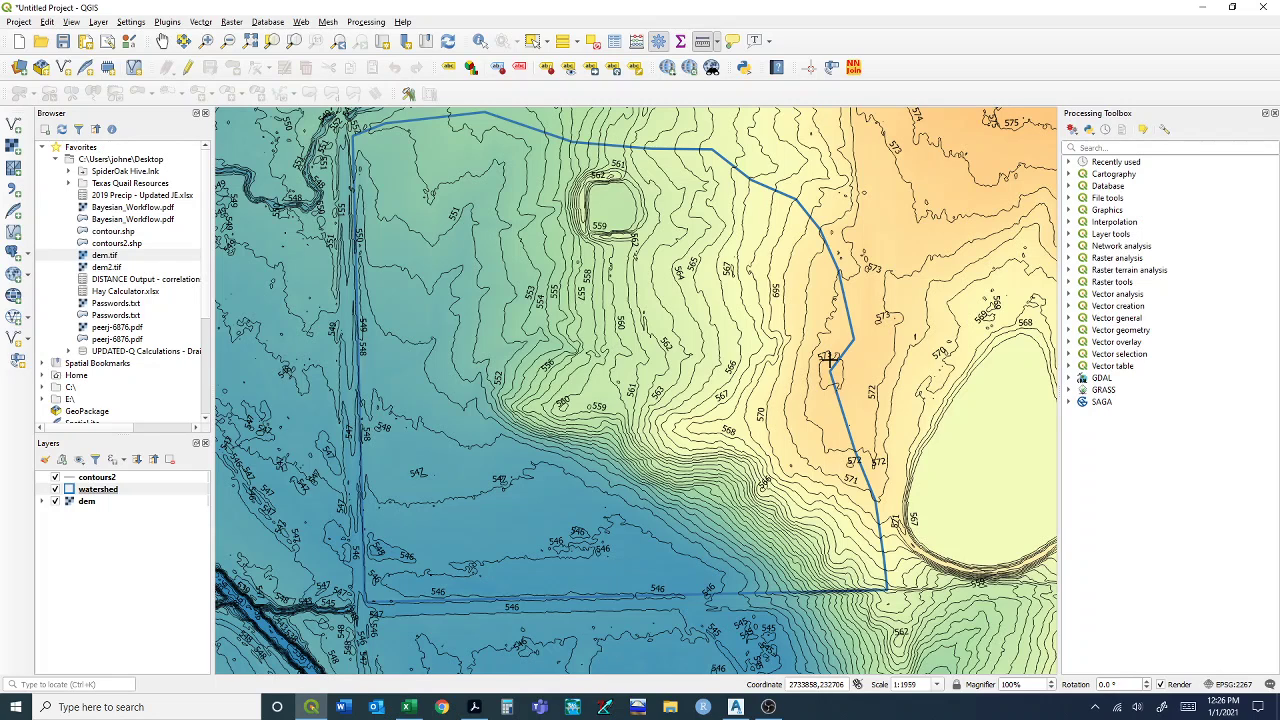
scroll(368, 600, up, 1)
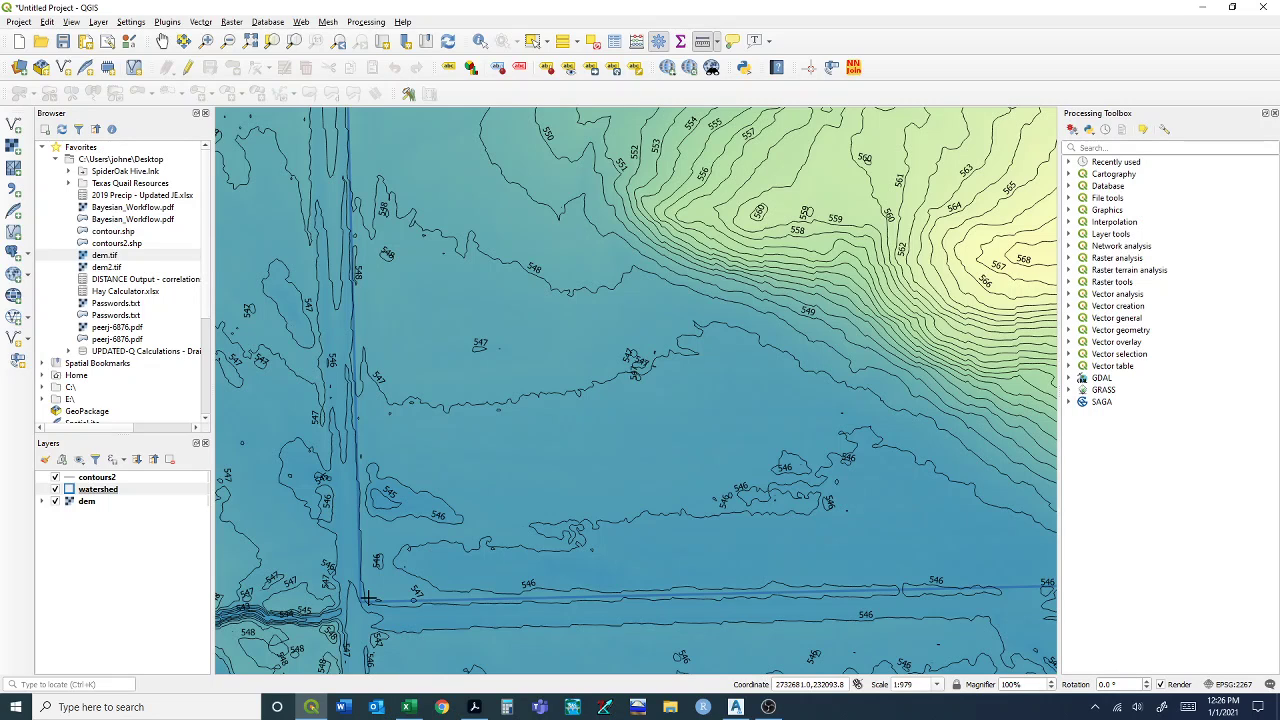
scroll(380, 580, down, 2)
scroll(531, 371, up, 1)
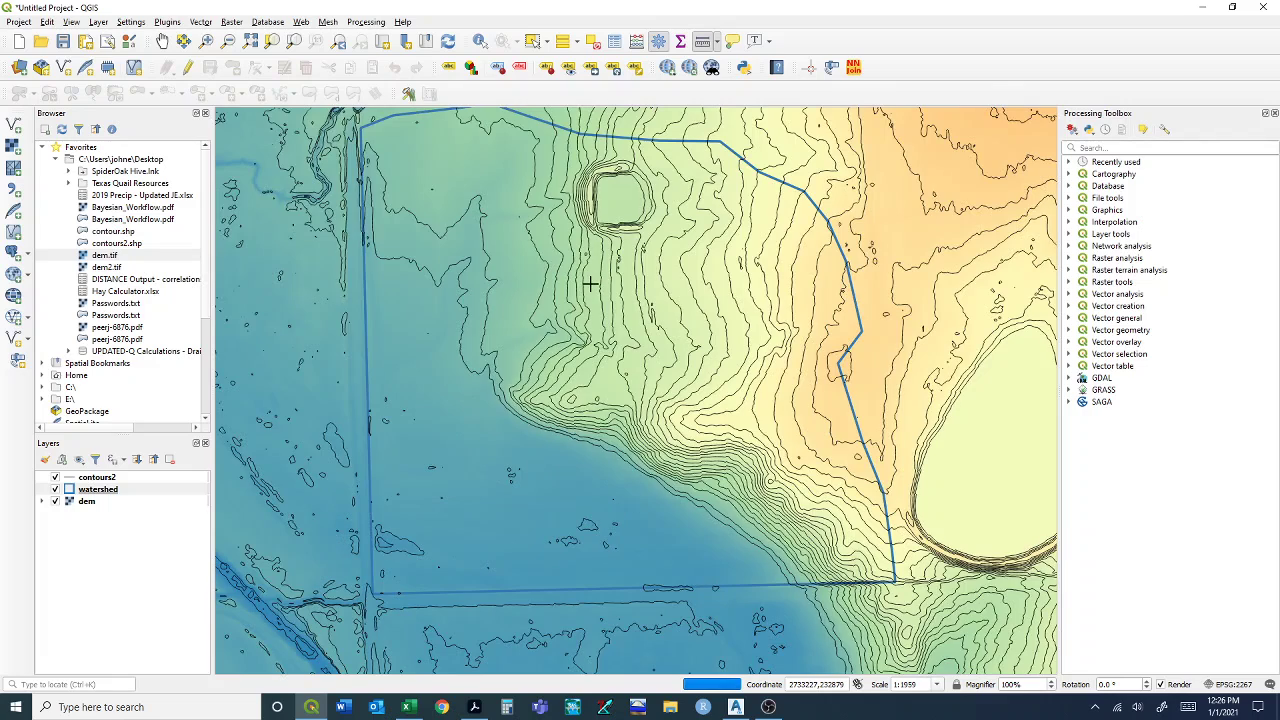
drag(686, 281, 676, 297)
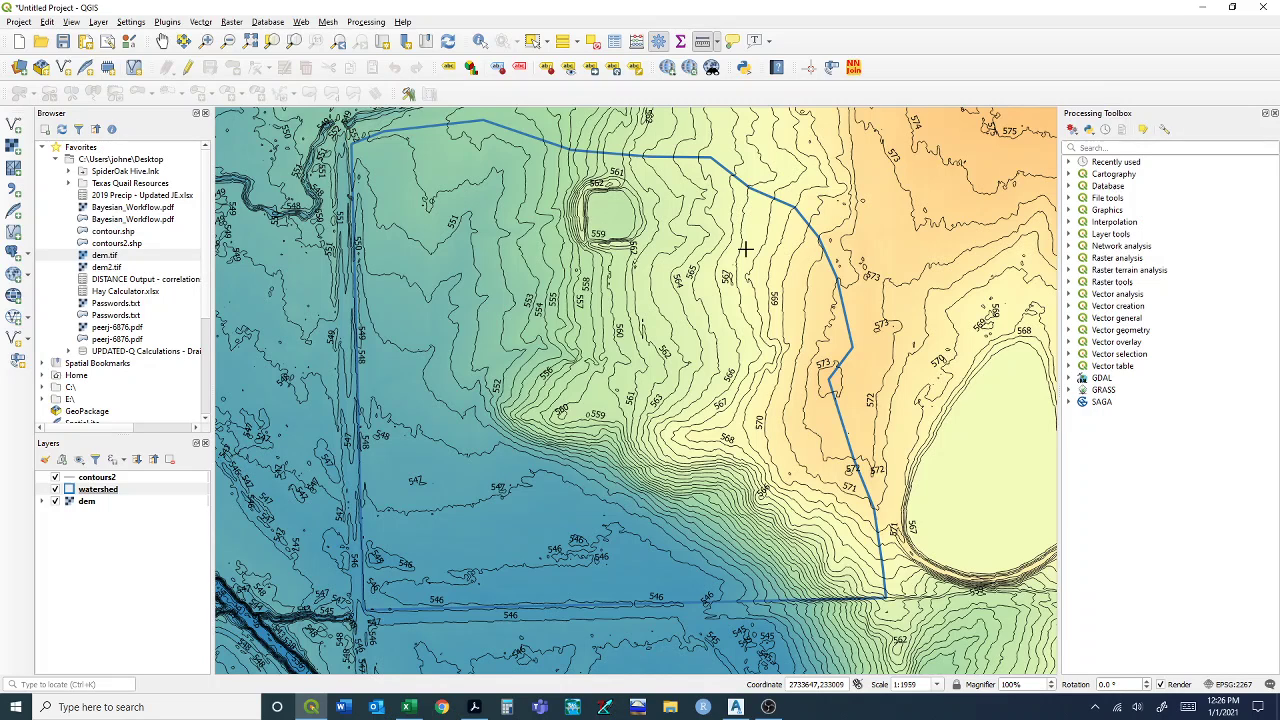
- Switch the Measure tool to area with units in acres
click(716, 42)
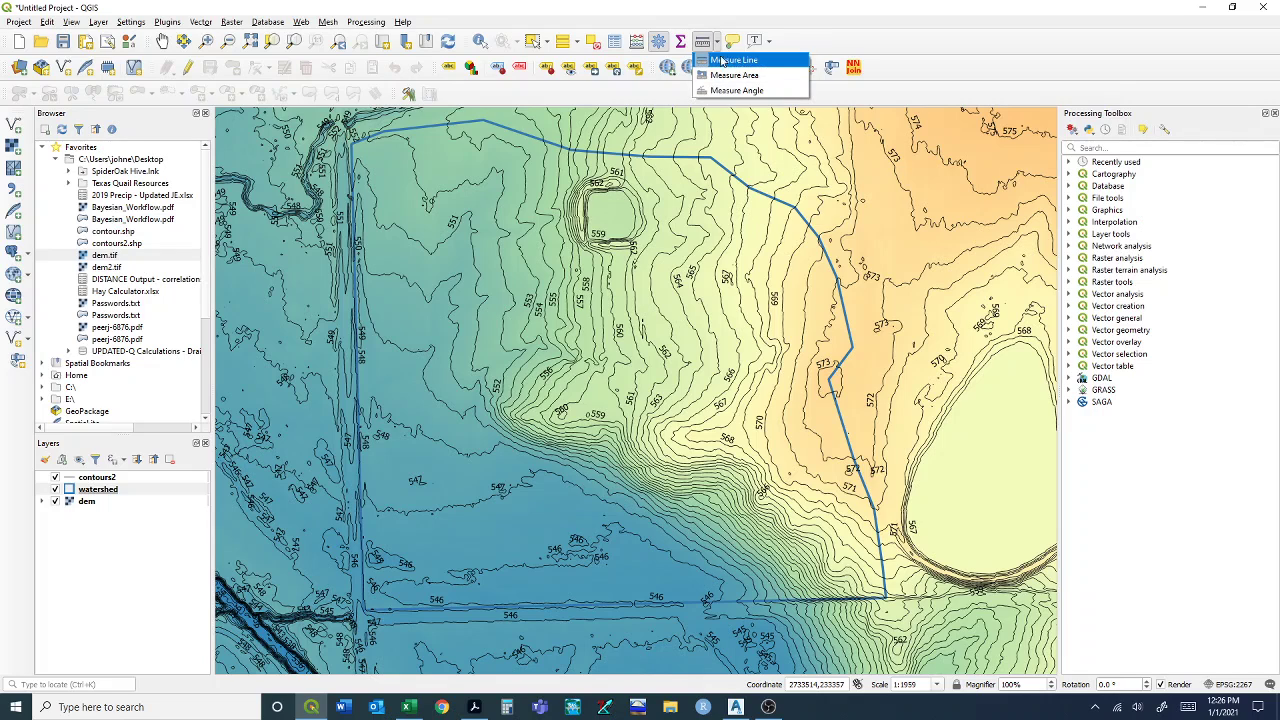
click(721, 77)
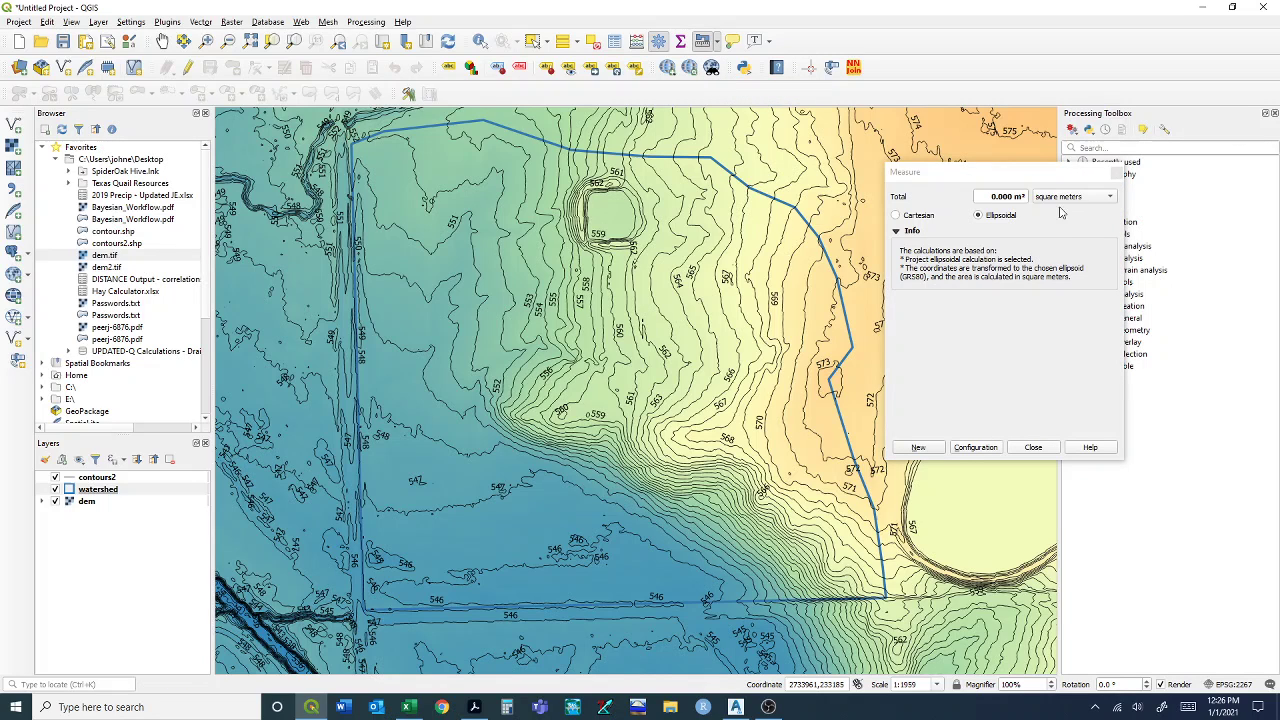
click(1064, 202)
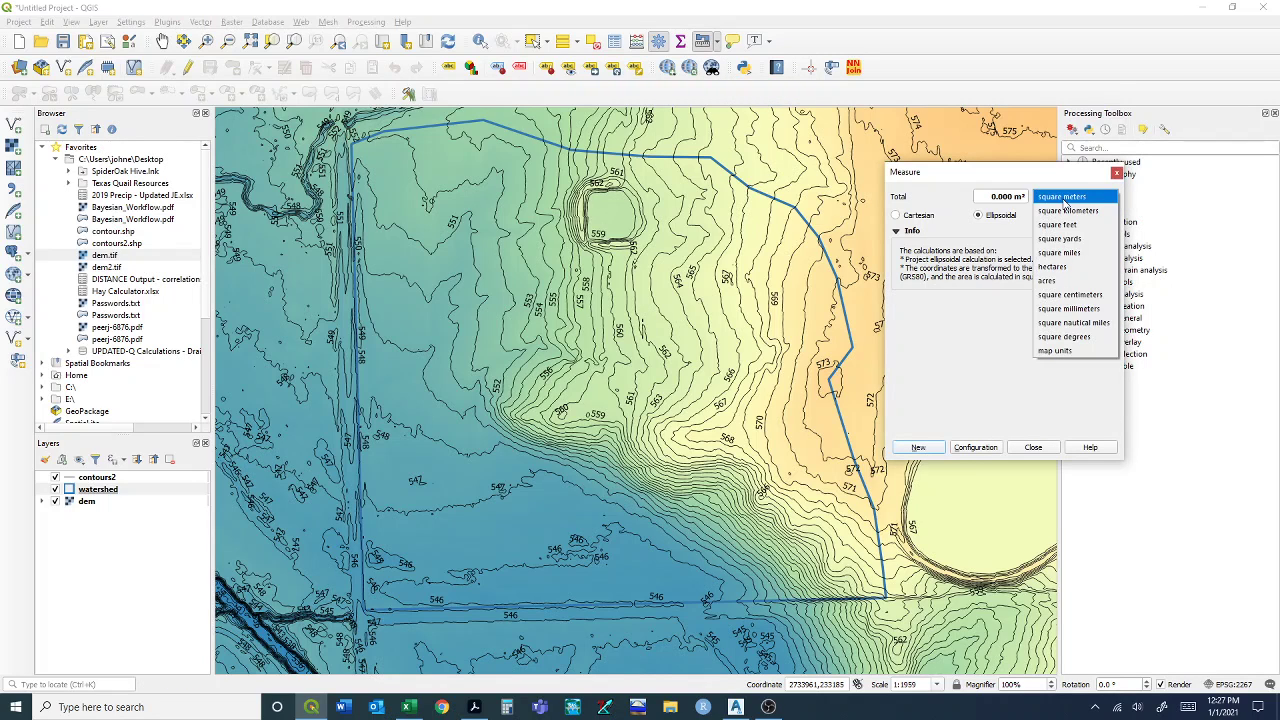
click(1060, 284)
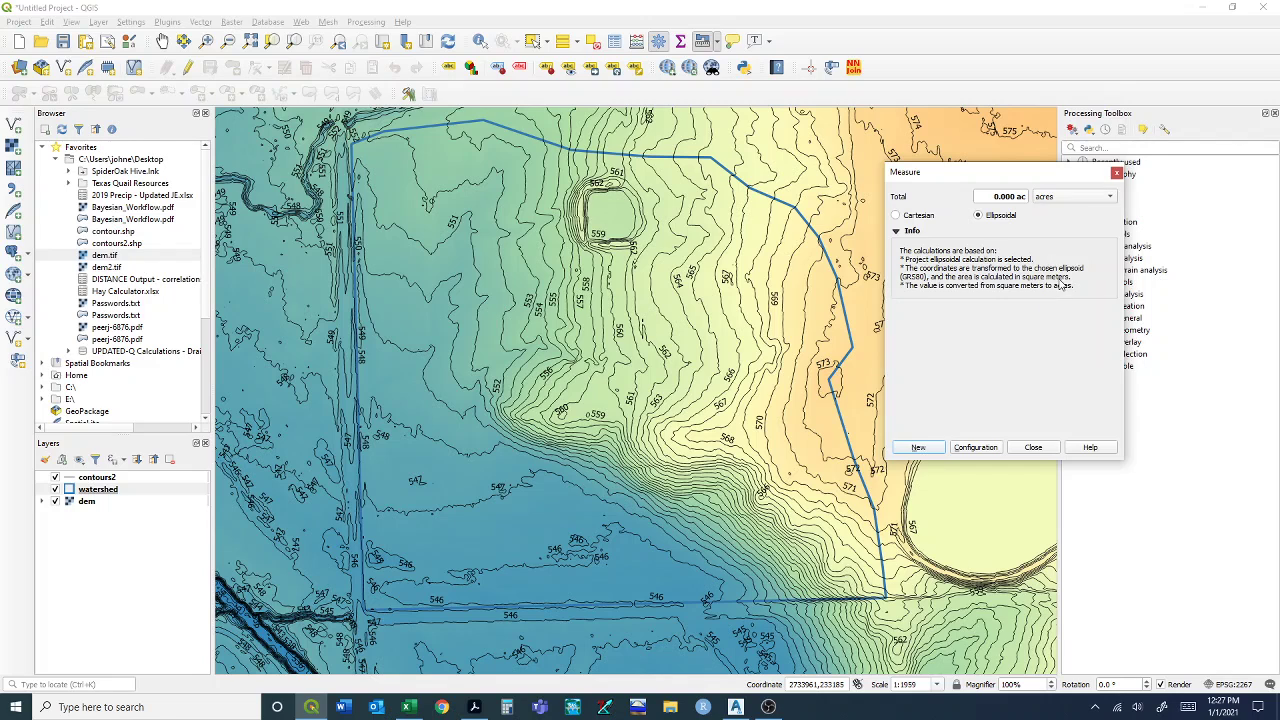
drag(1029, 178, 1105, 173)
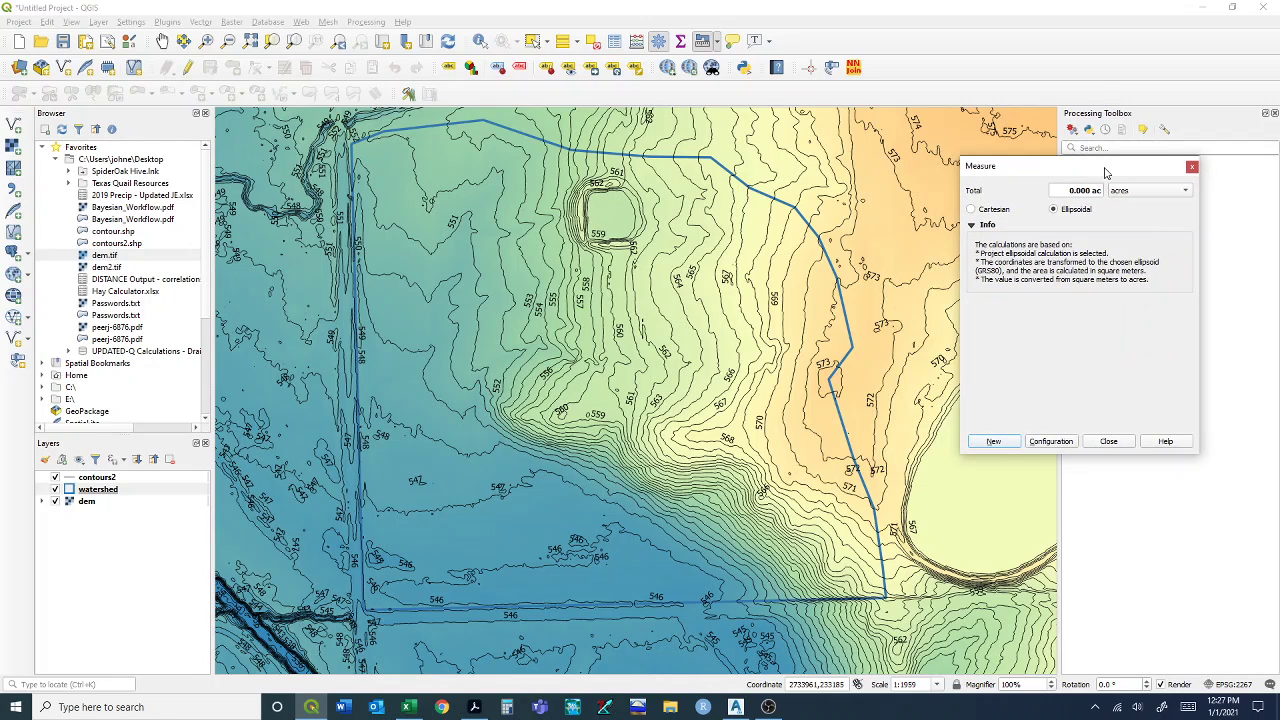
- Trace the area outline from the watershed's lower-left corner up and along its top edge
click(362, 608)
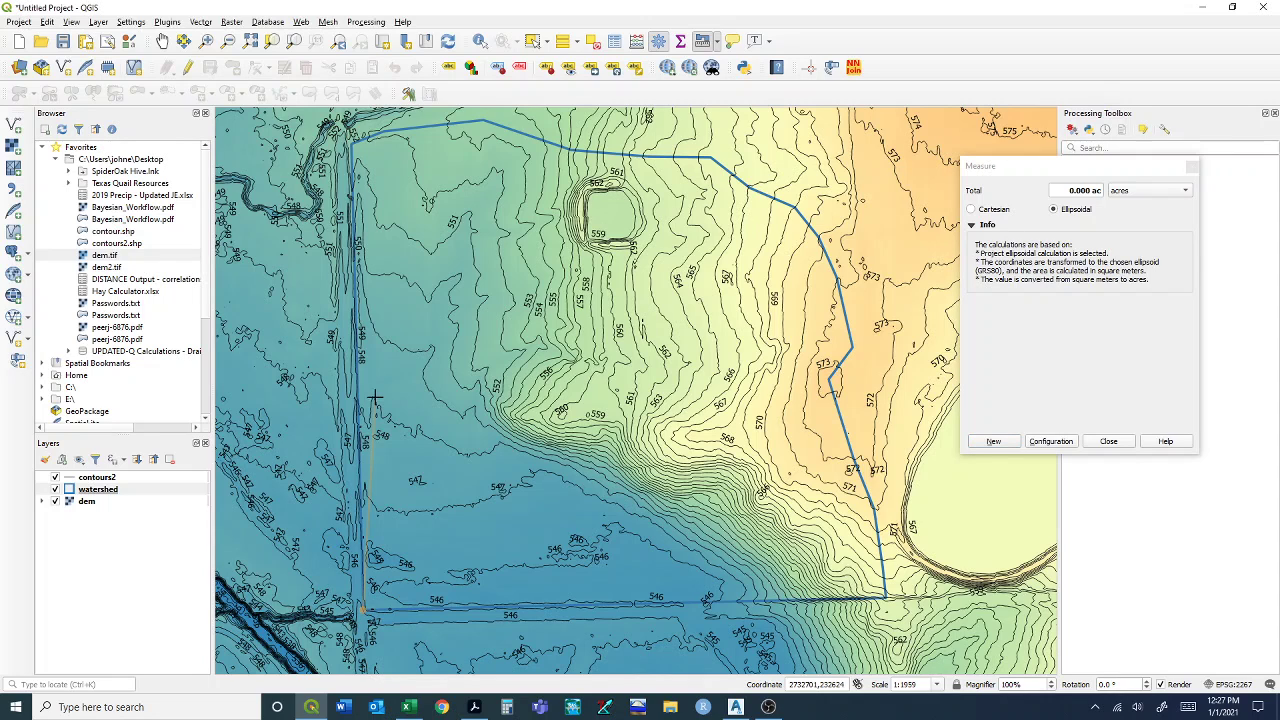
click(352, 138)
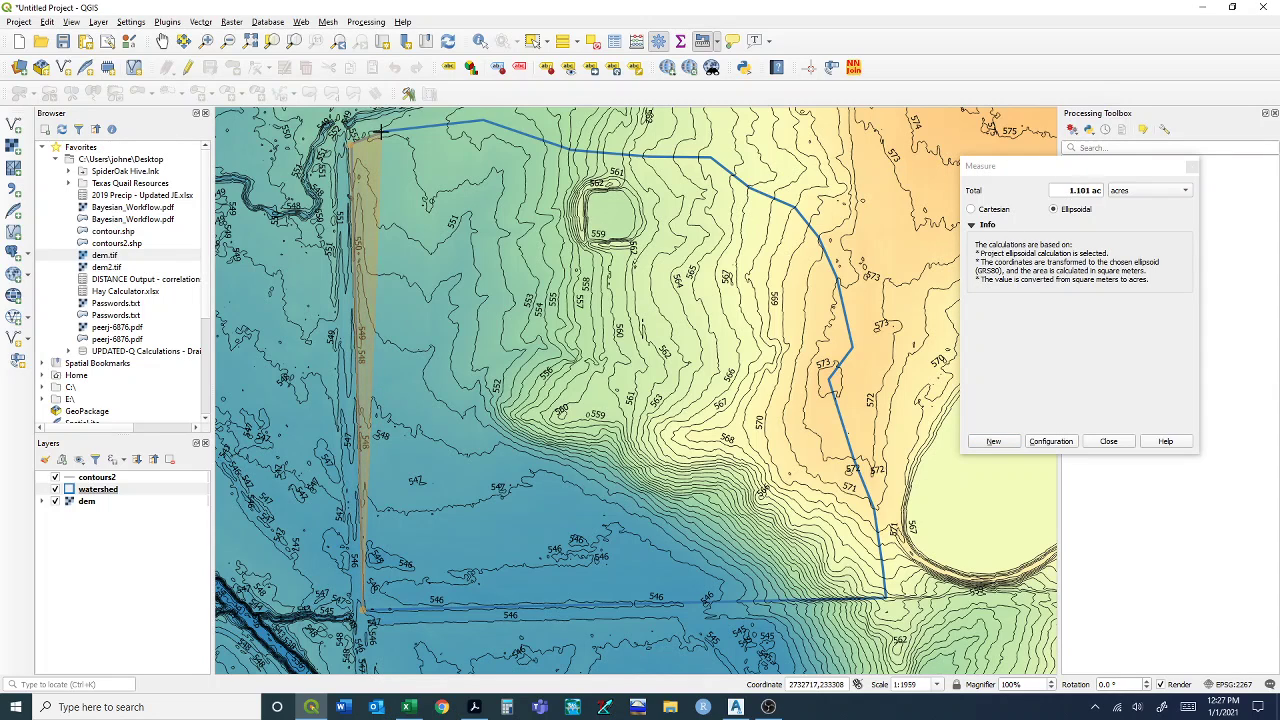
click(481, 122)
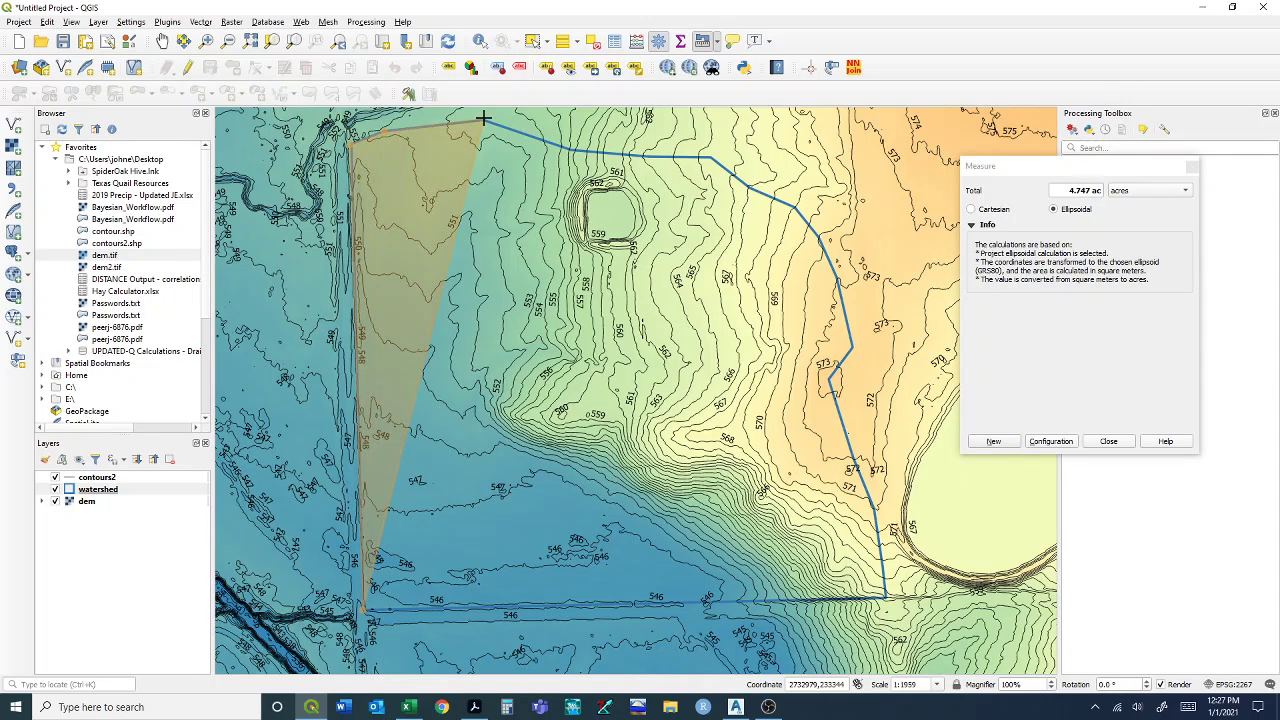
click(570, 152)
click(712, 158)
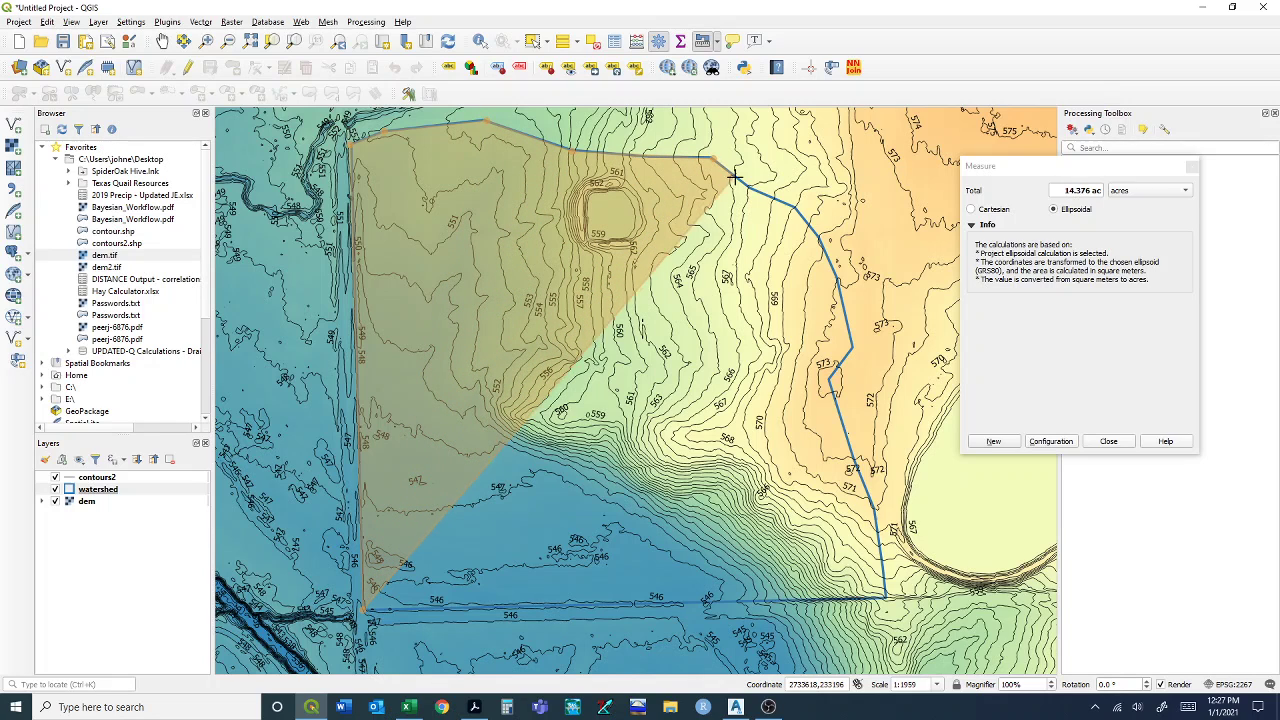
click(748, 186)
- Trace down the right edge to the bottom-right corner, giving 33.123 acres, then close the window
click(797, 206)
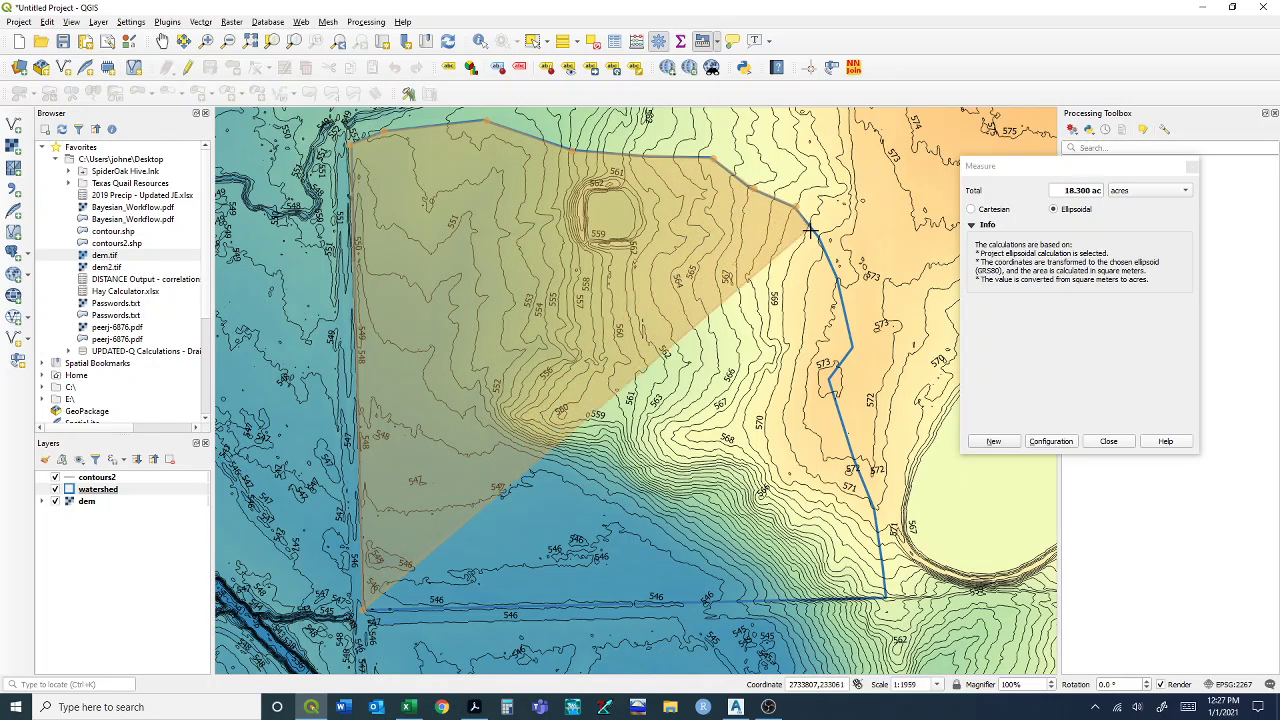
click(820, 242)
click(838, 280)
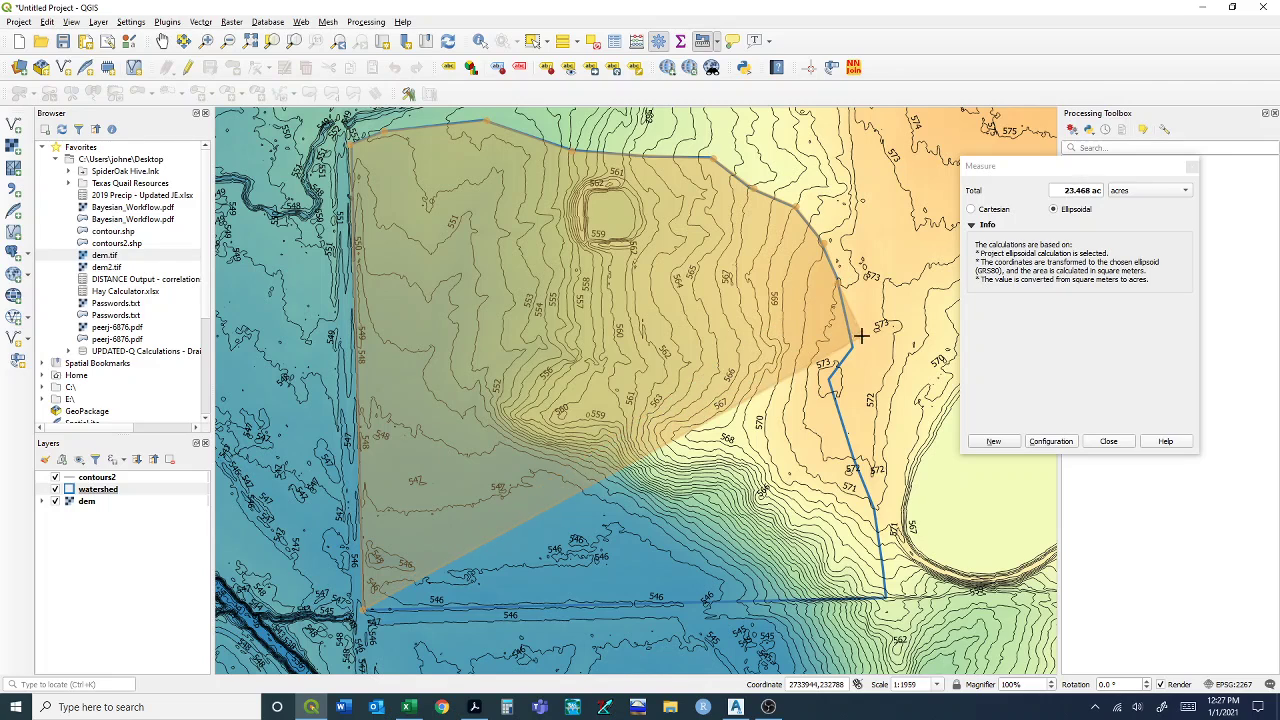
click(851, 345)
click(832, 373)
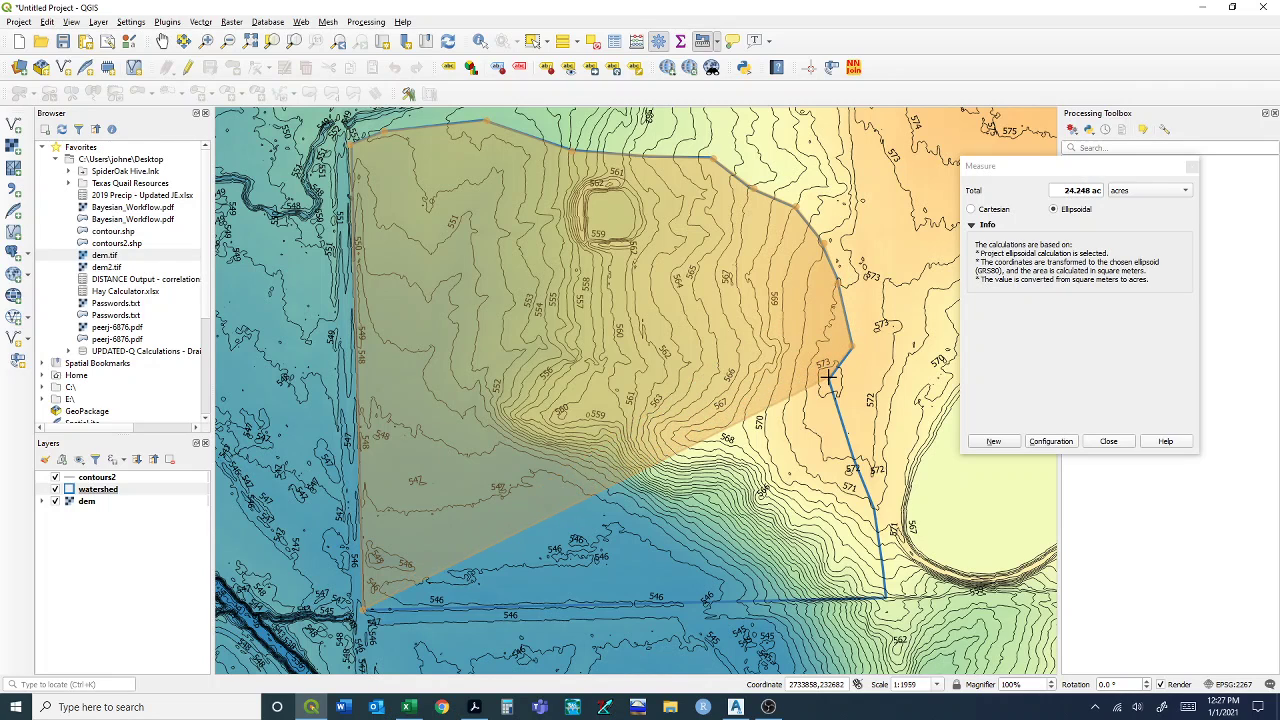
click(872, 462)
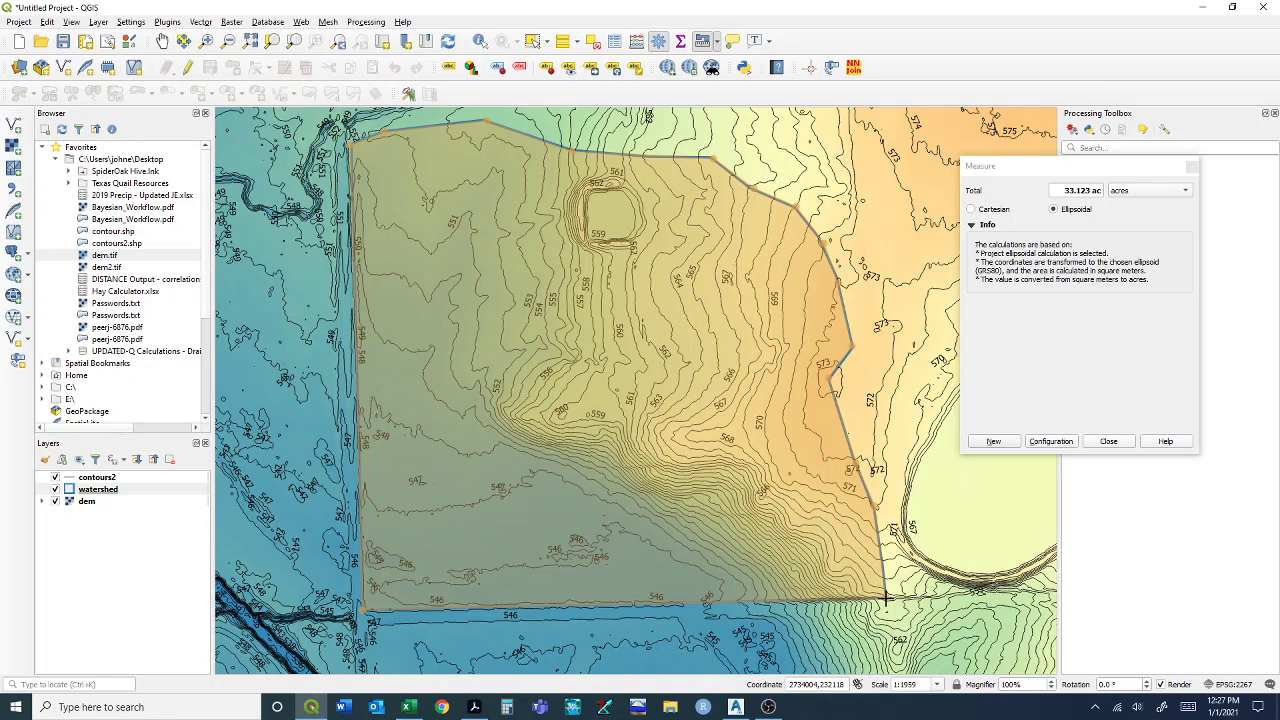
click(886, 598)
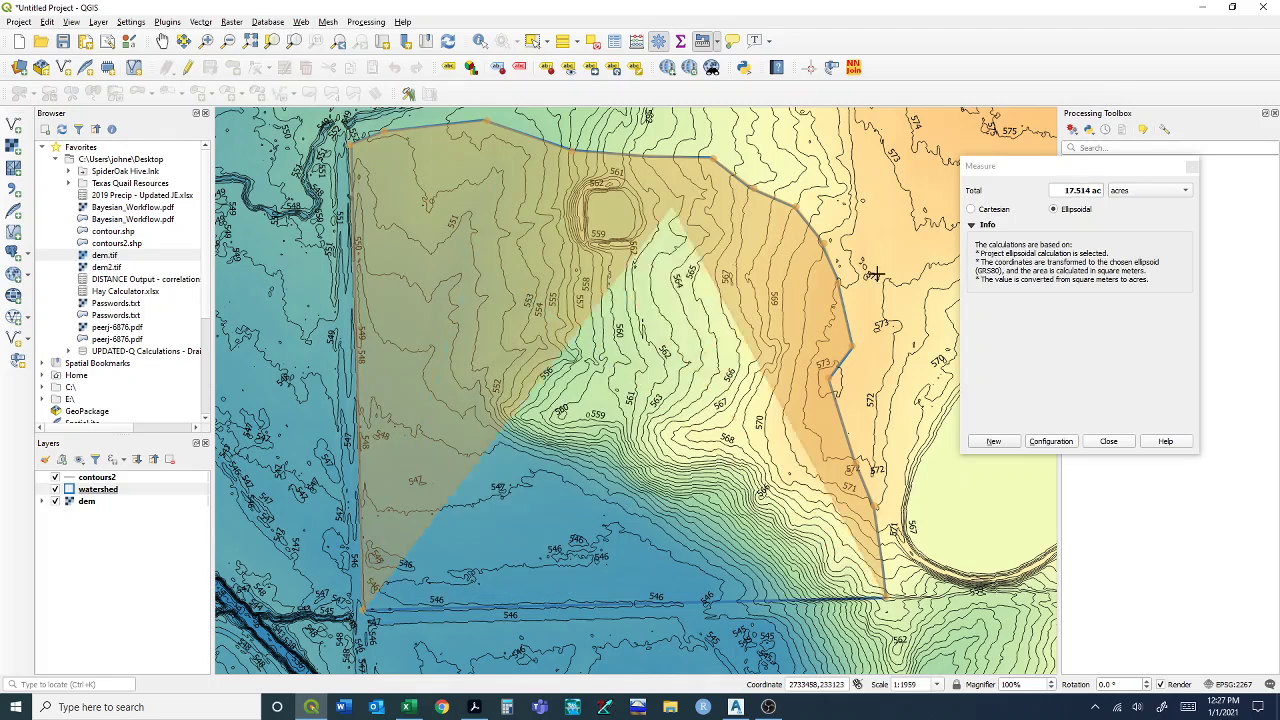
click(1108, 441)
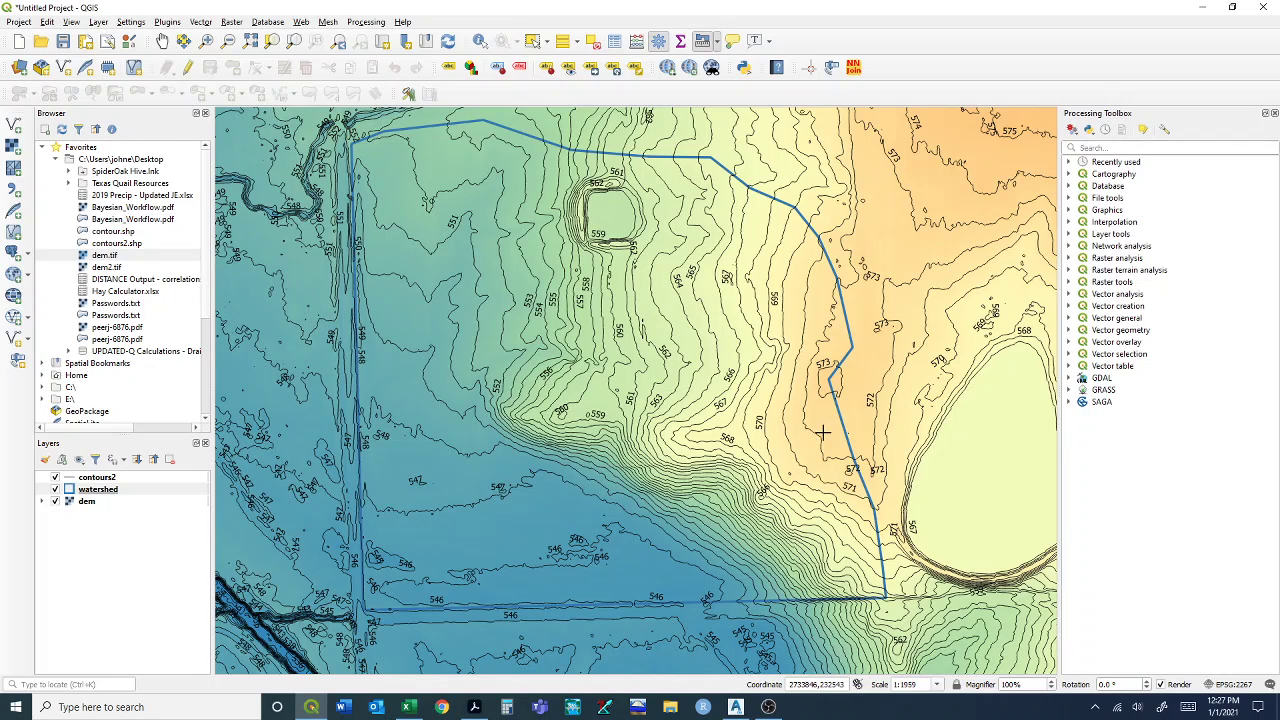
- Open the watershed layer's attribute table and switch the layer into edit mode
click(121, 493)
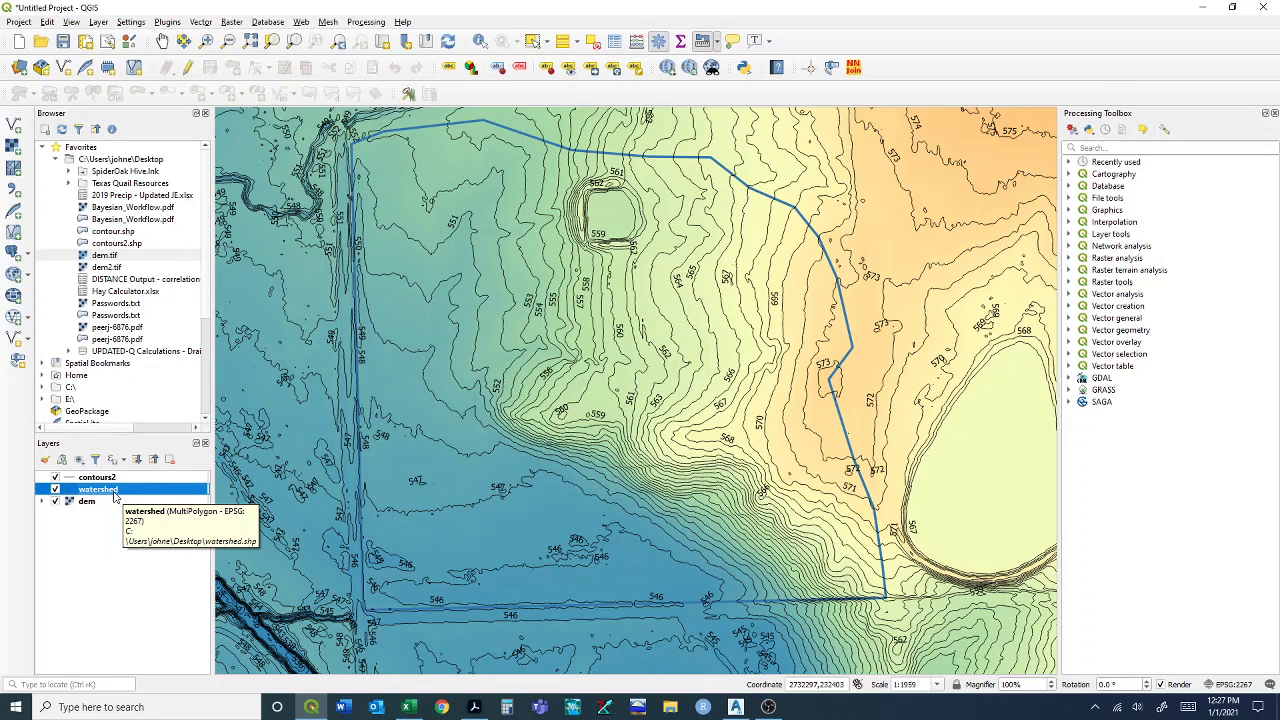
right_click(115, 495)
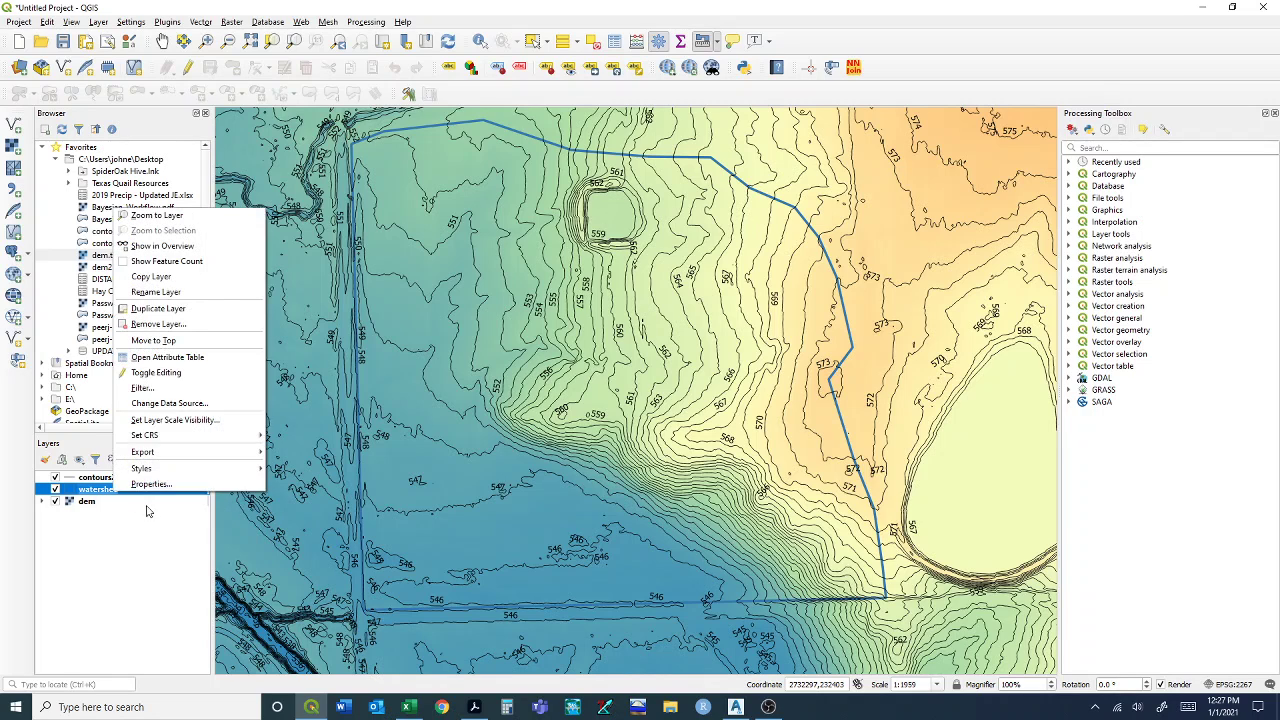
click(168, 360)
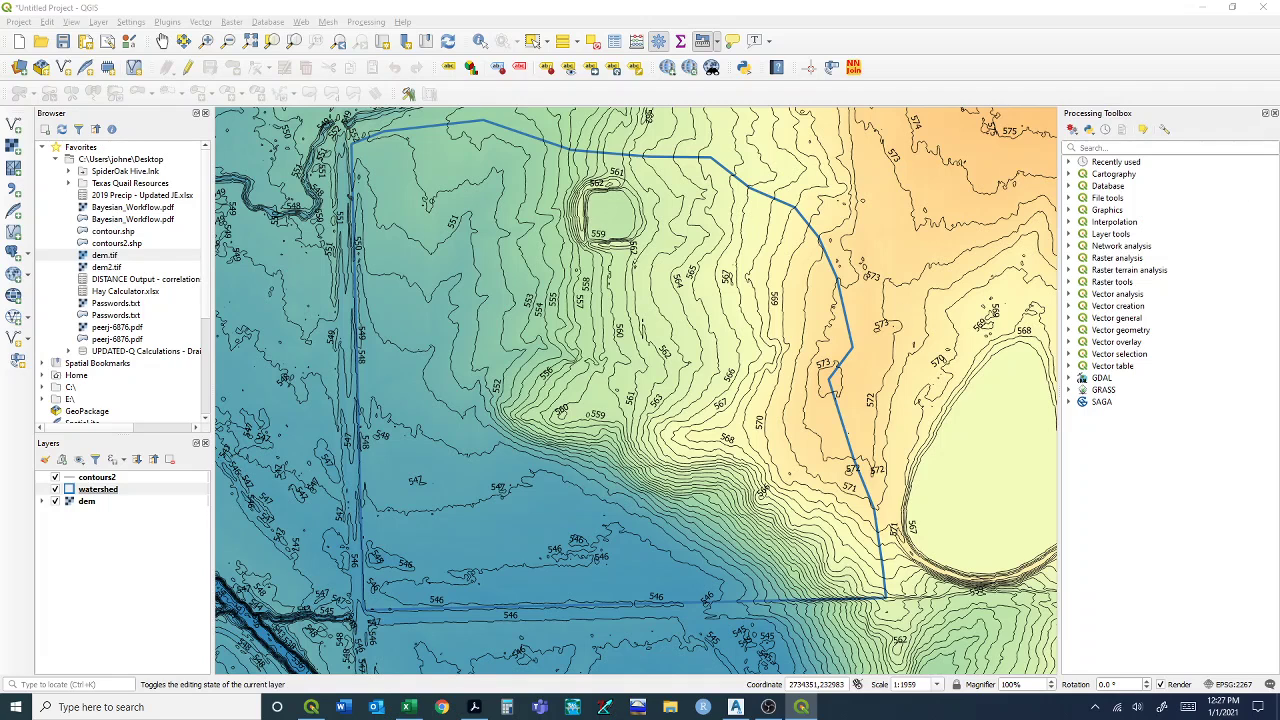
drag(1013, 80, 571, 260)
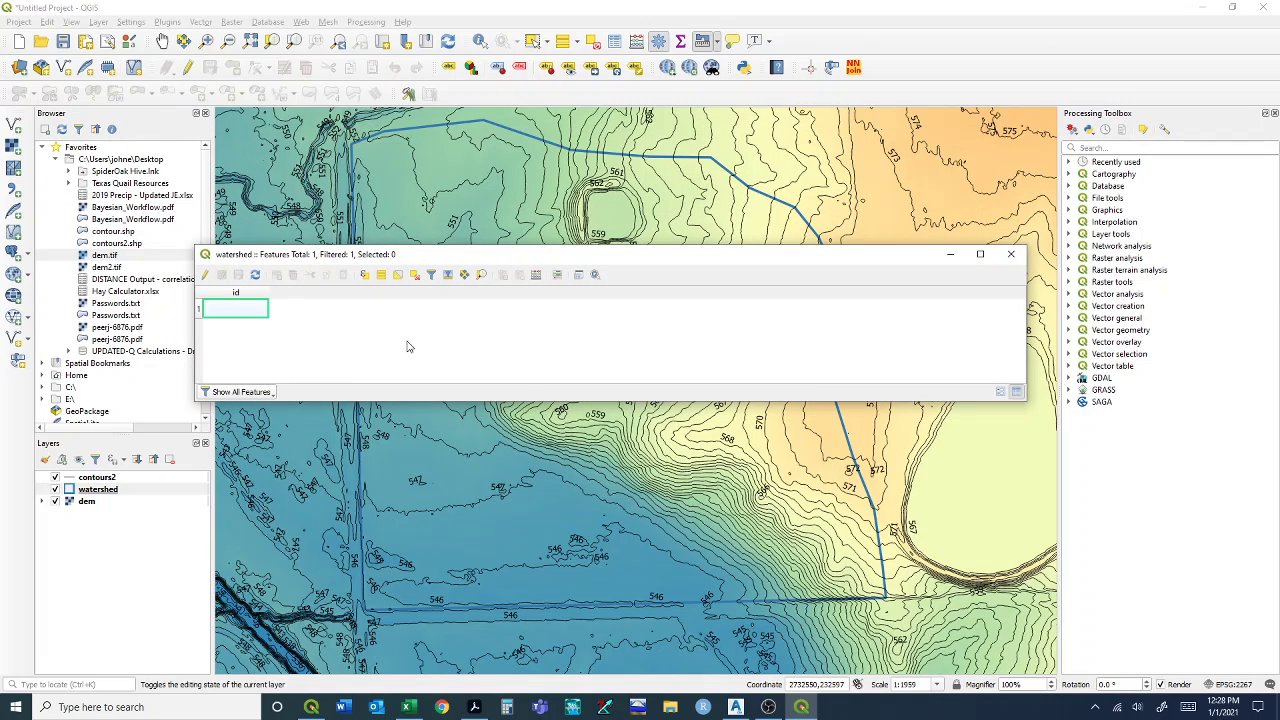
click(206, 276)
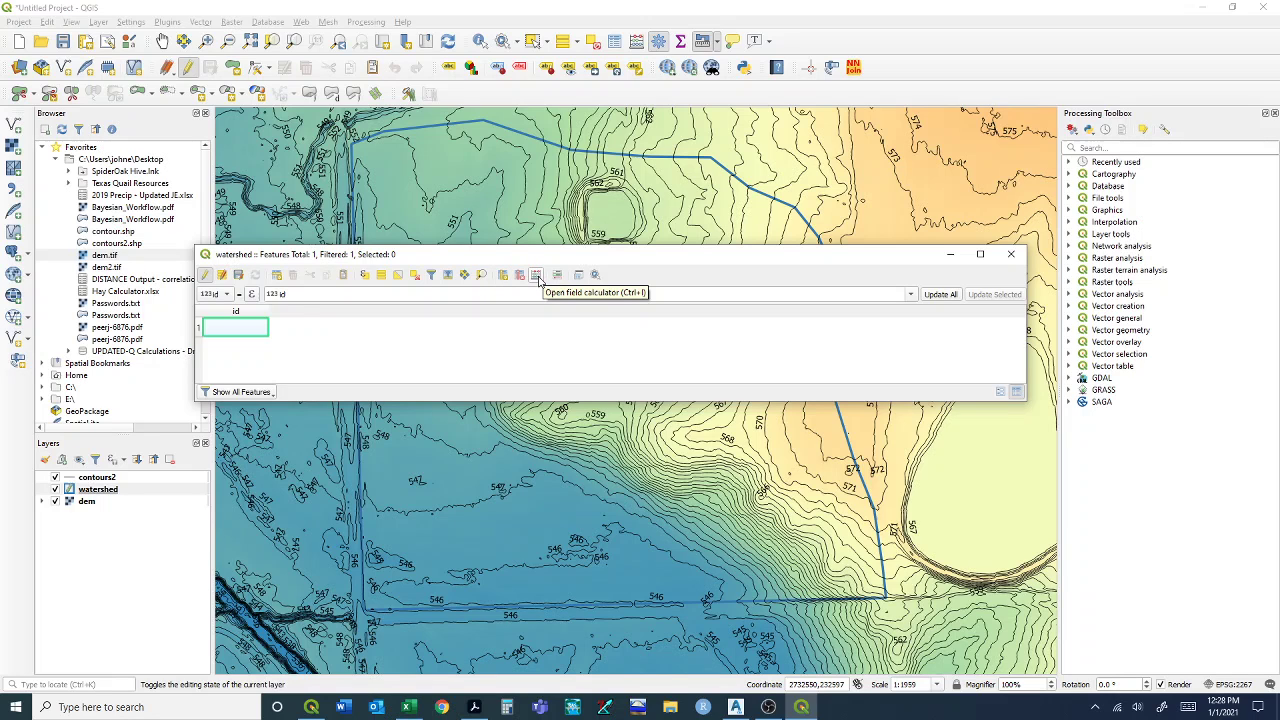
- In the Field Calculator, create a new field 'Area (ft2)' of type Decimal number (real)
click(537, 278)
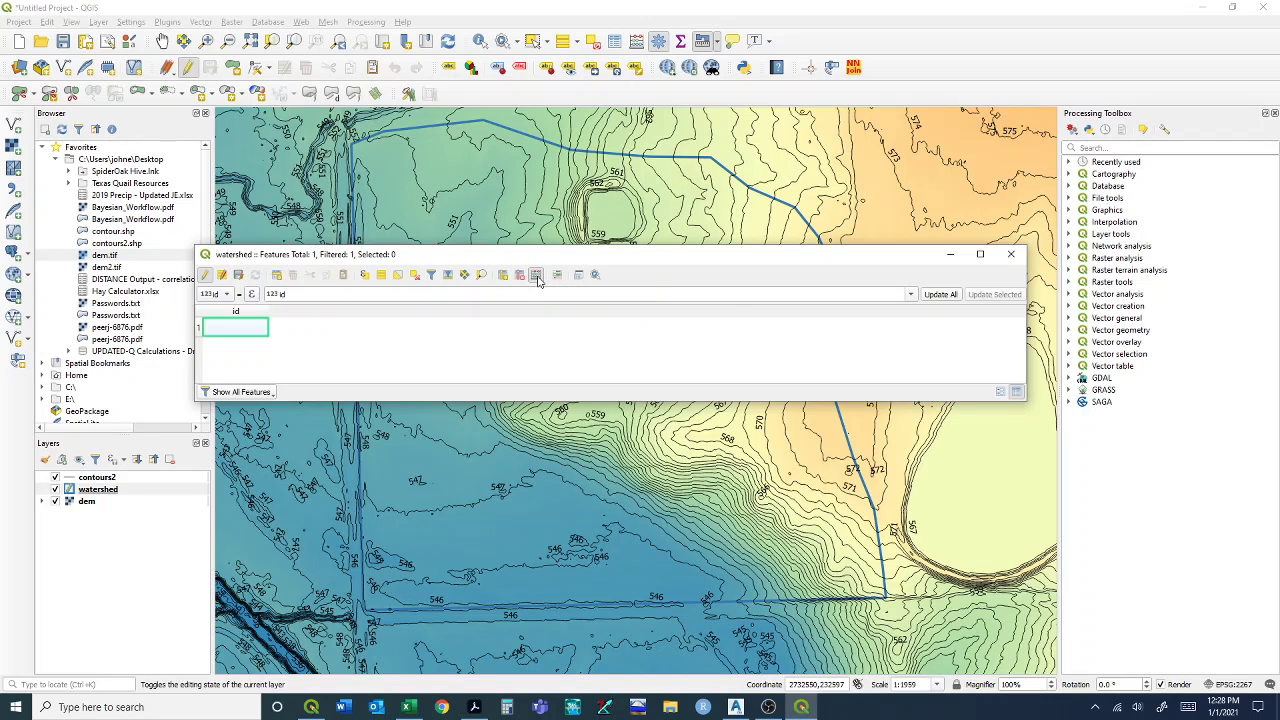
drag(686, 124, 542, 137)
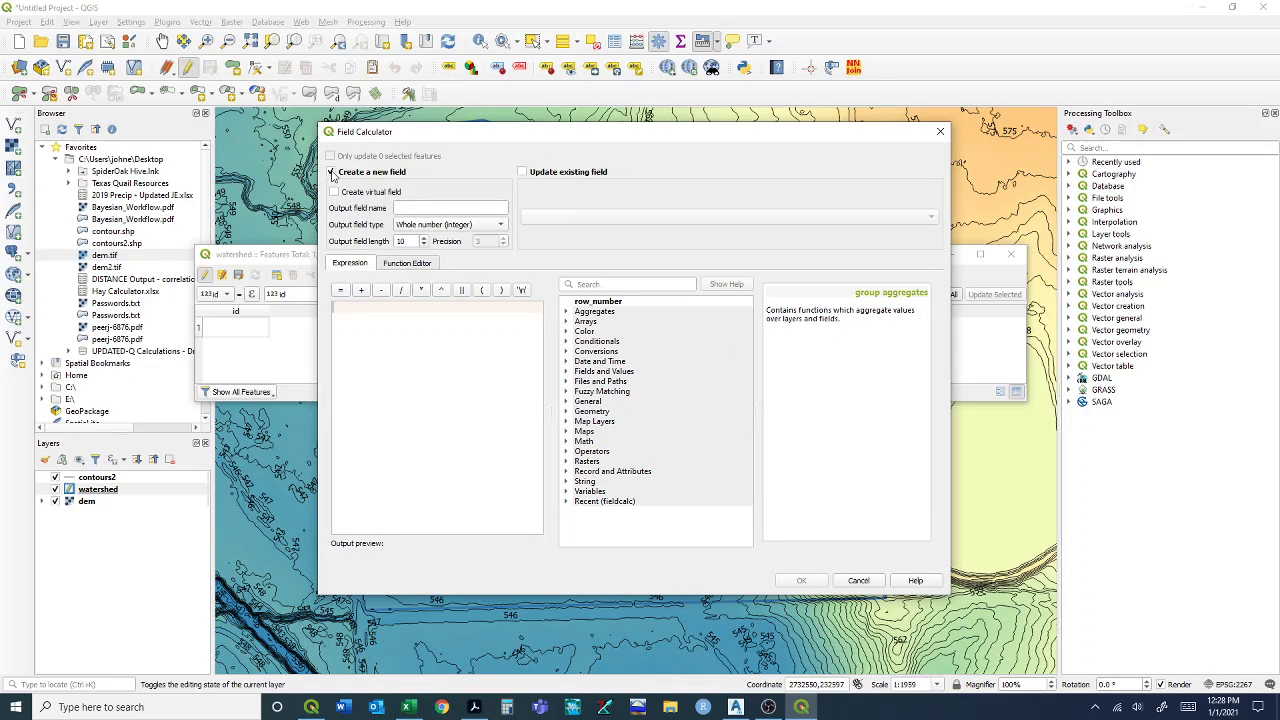
click(436, 208)
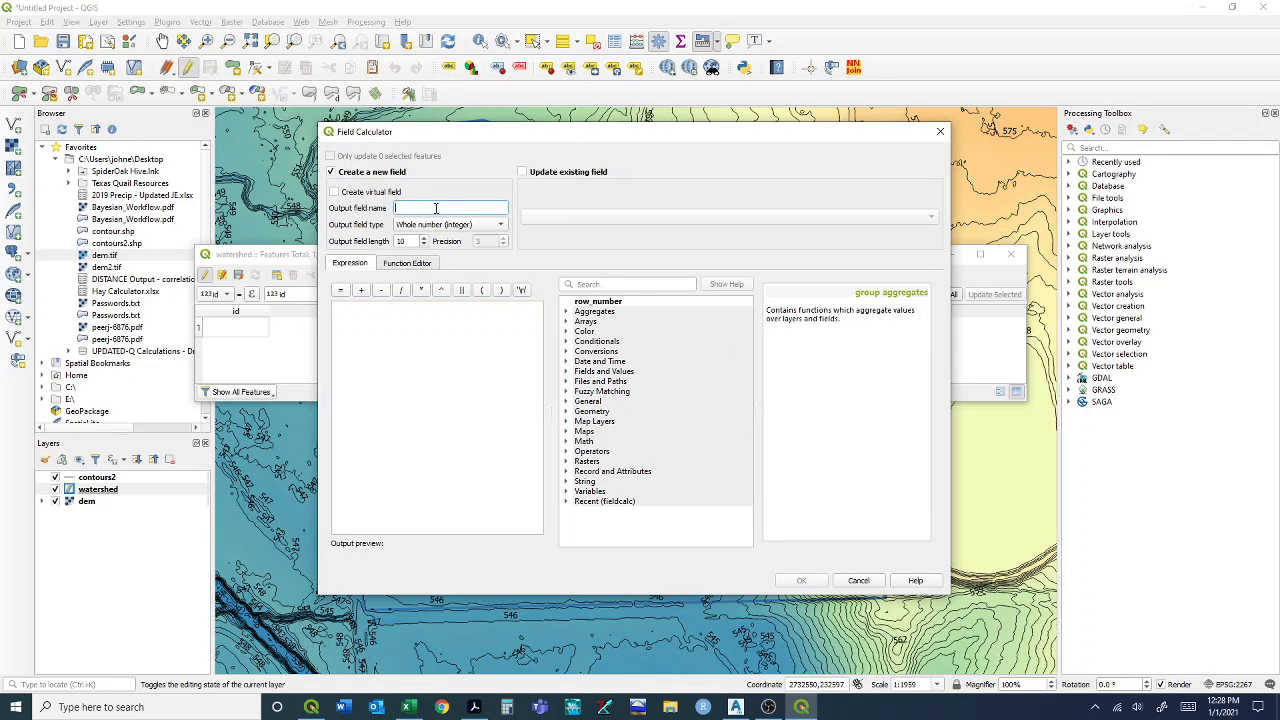
text(Area)
text((ft2)
click(445, 225)
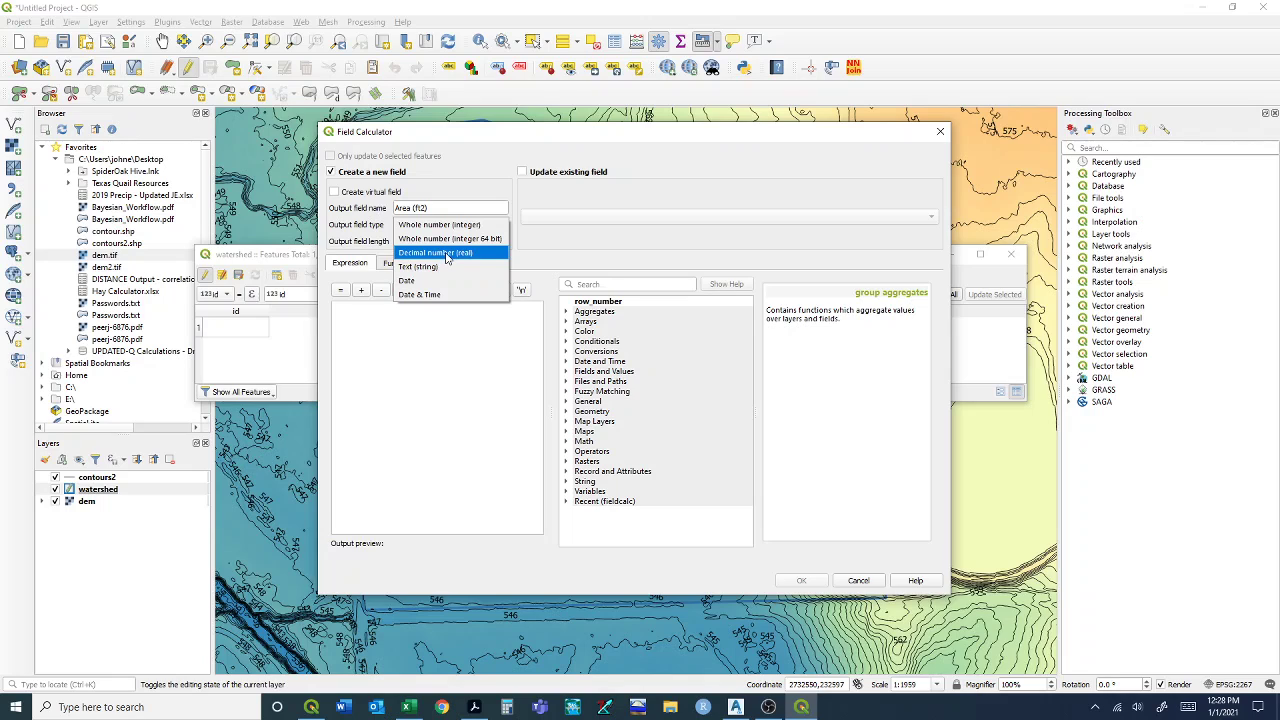
click(453, 255)
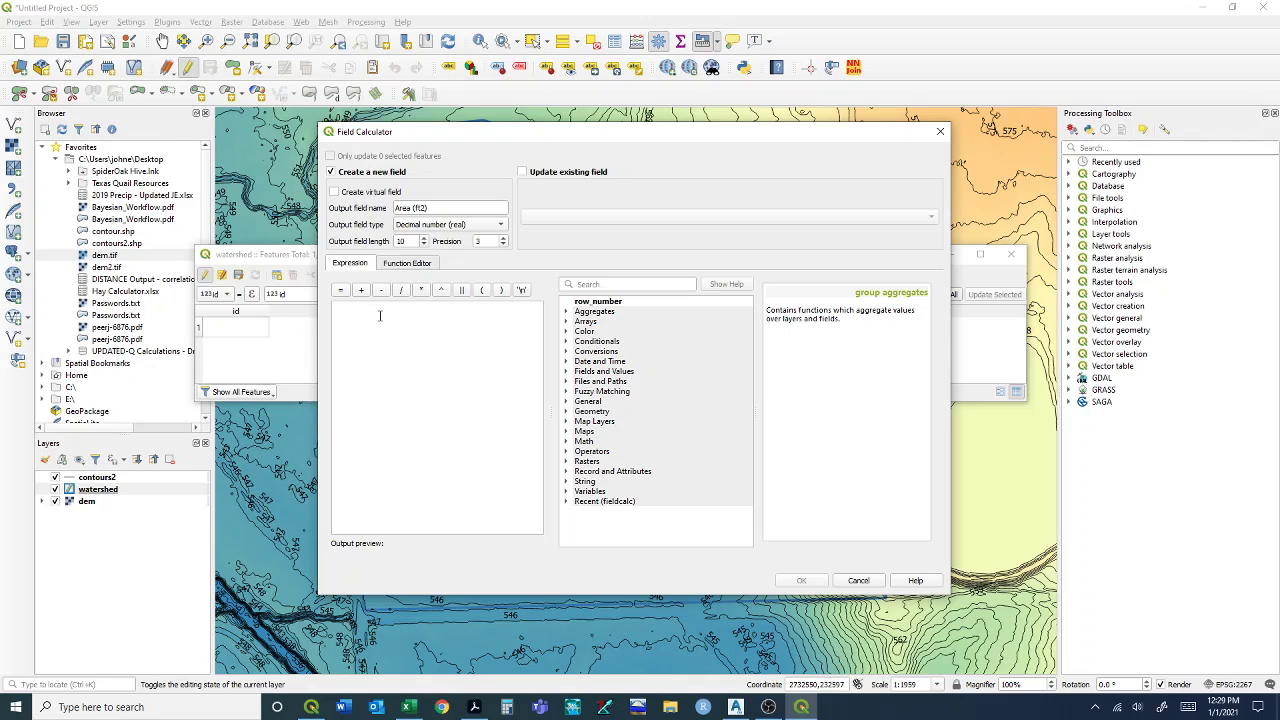
- Set the expression to $area and calculate, giving Area (ft2) the value 133547.416
click(397, 338)
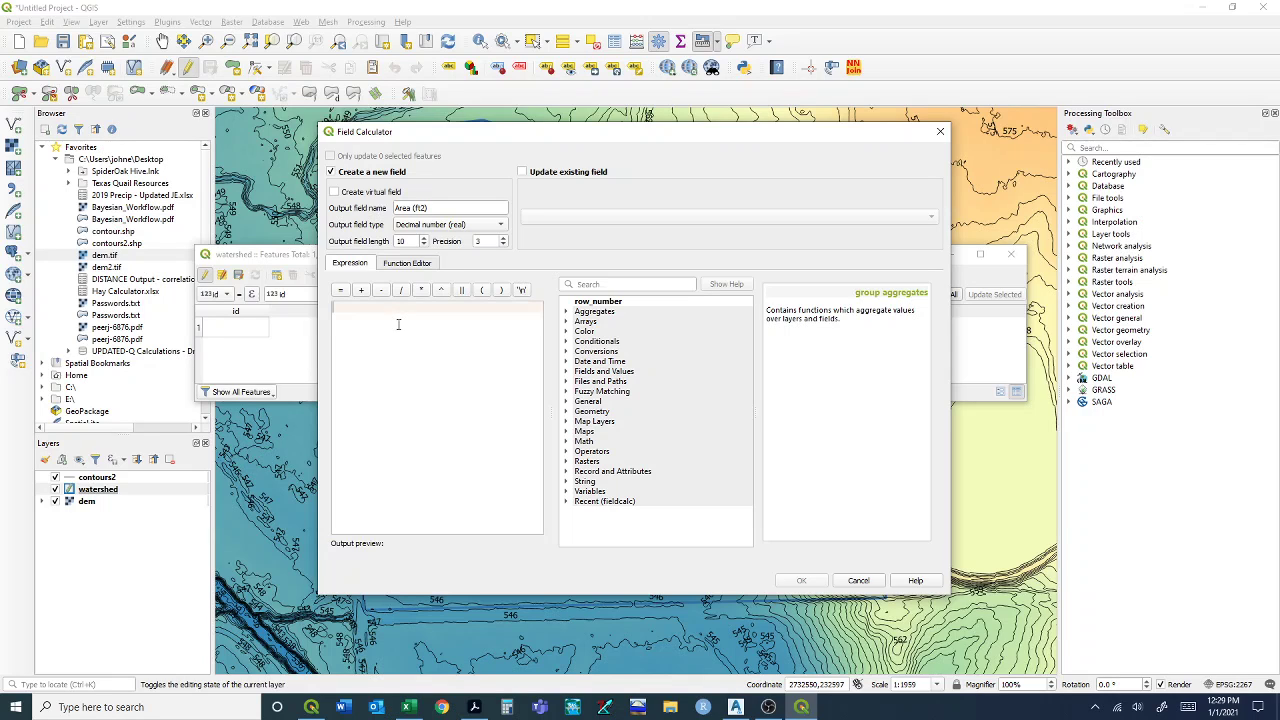
click(567, 411)
scroll(594, 373, down, 2)
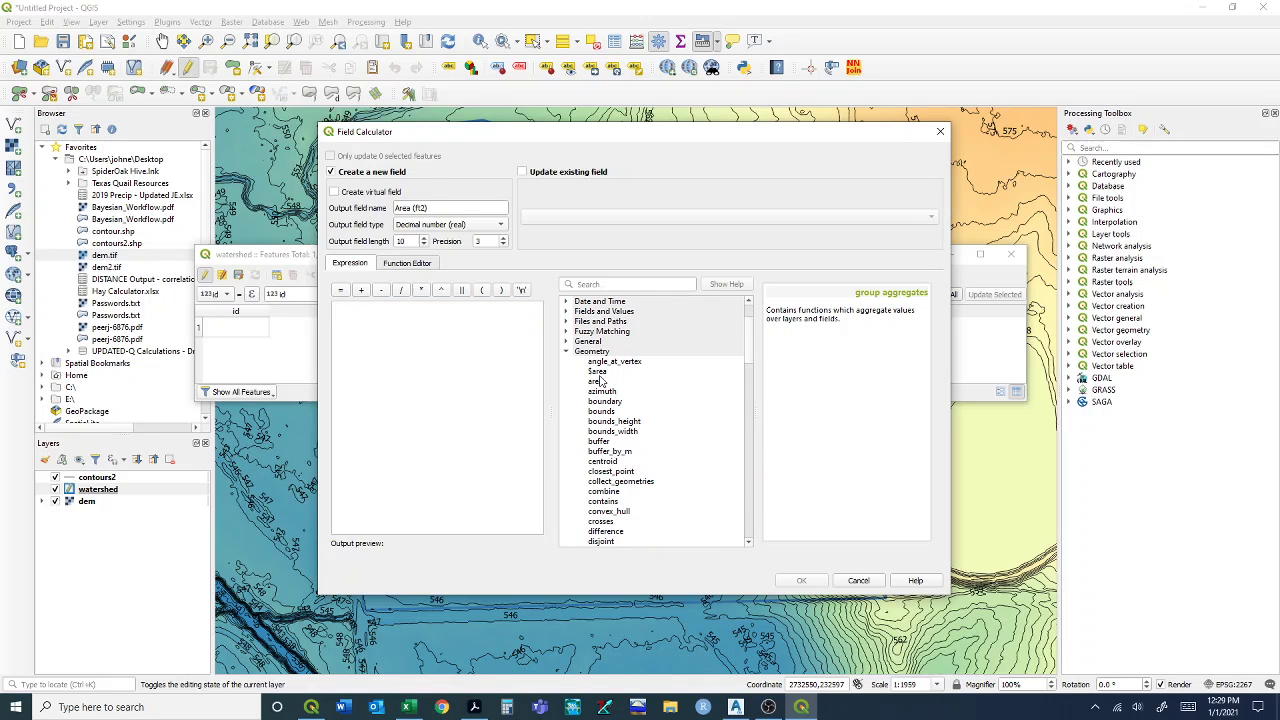
click(599, 374)
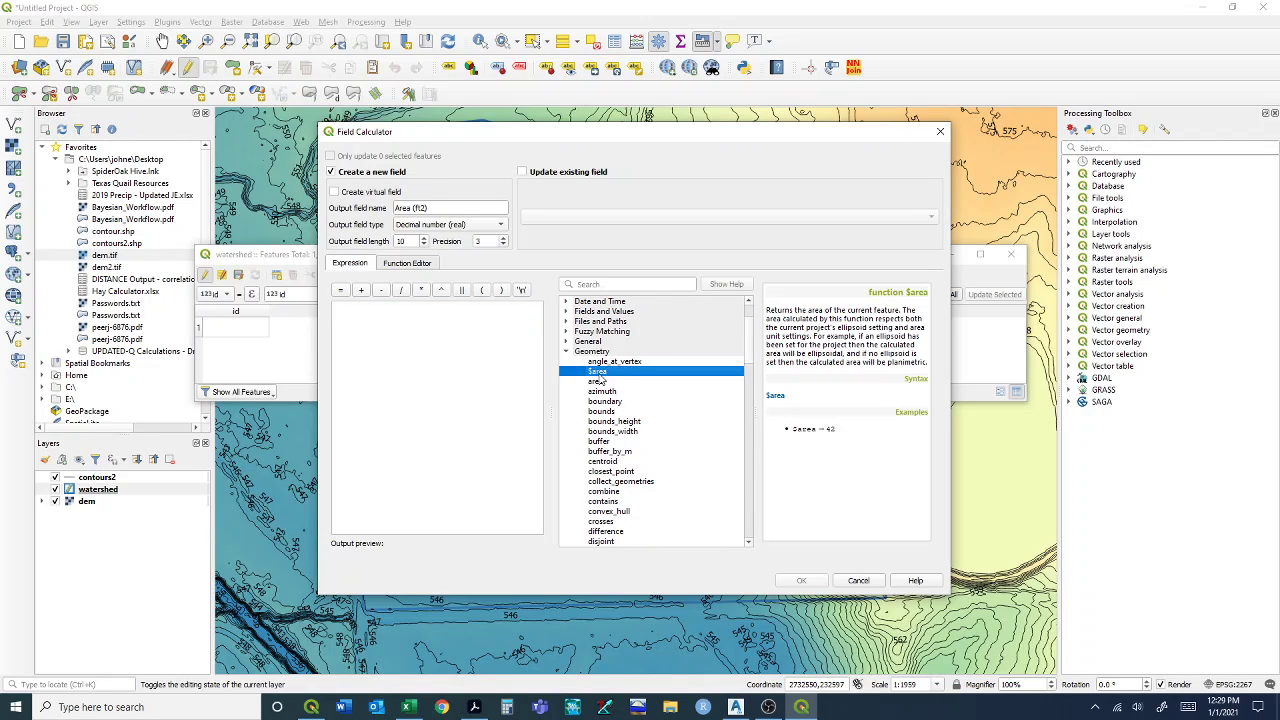
click(601, 381)
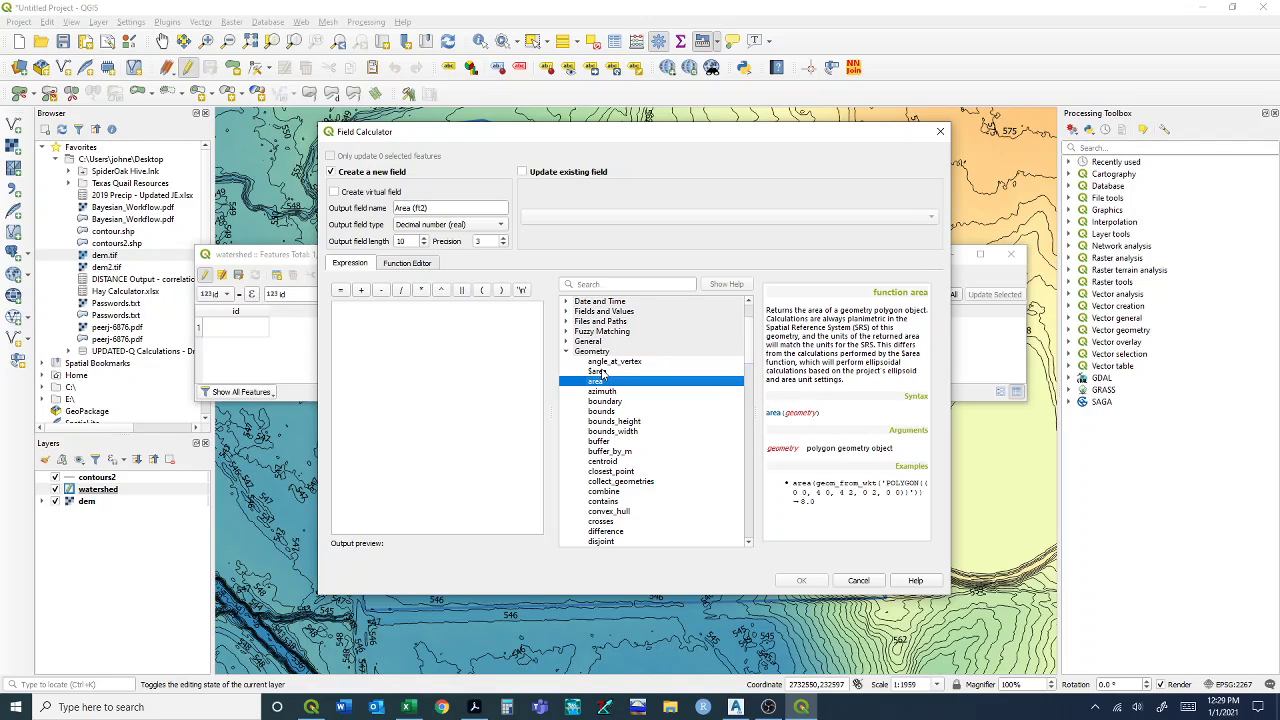
click(599, 372)
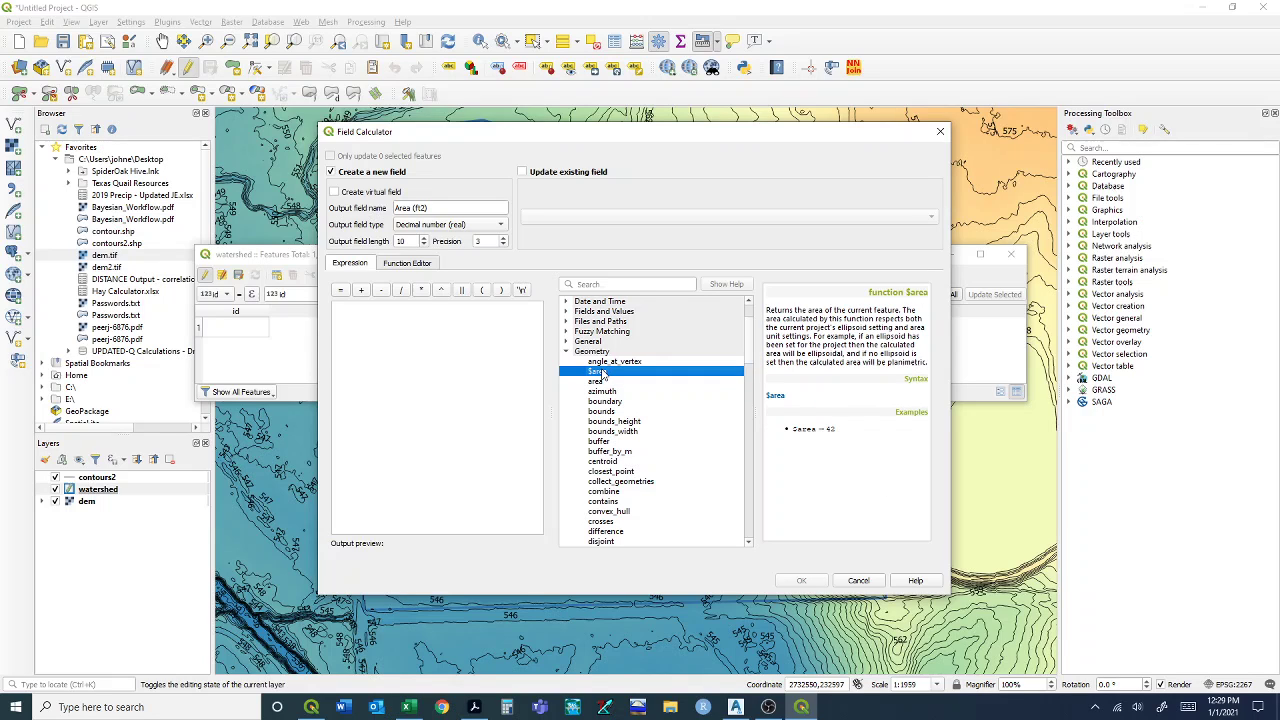
double_click(599, 372)
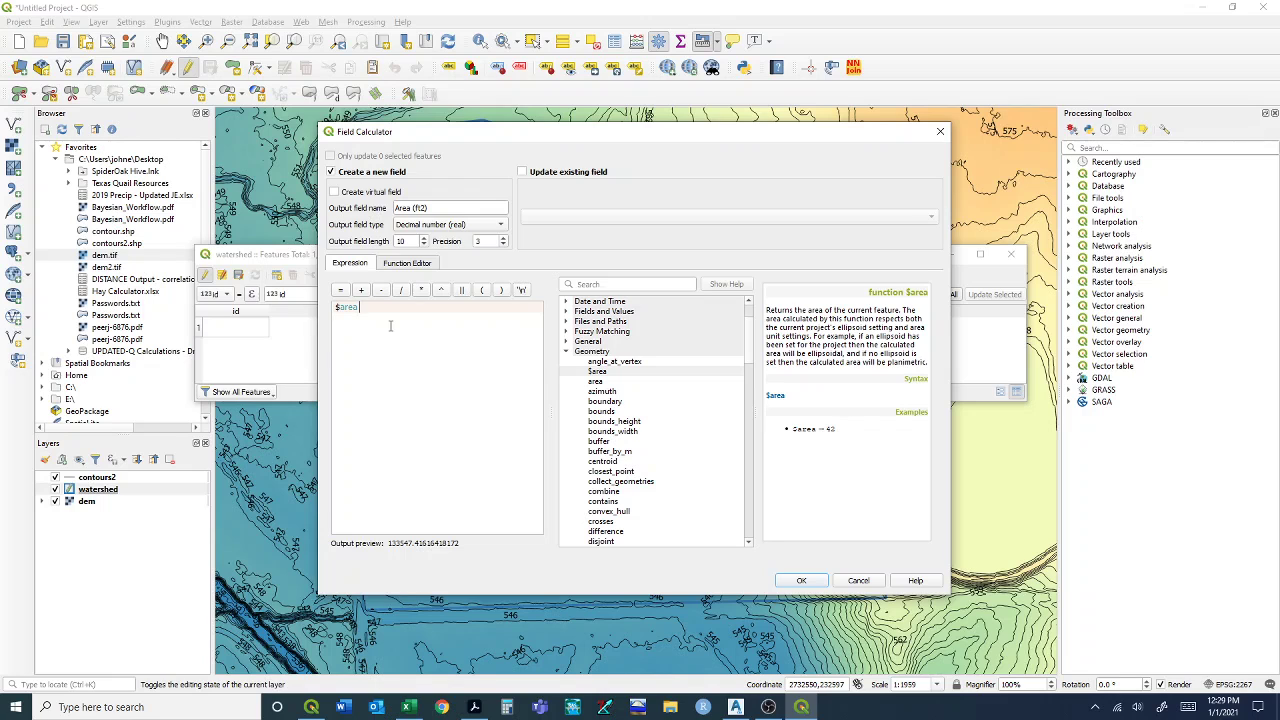
click(797, 581)
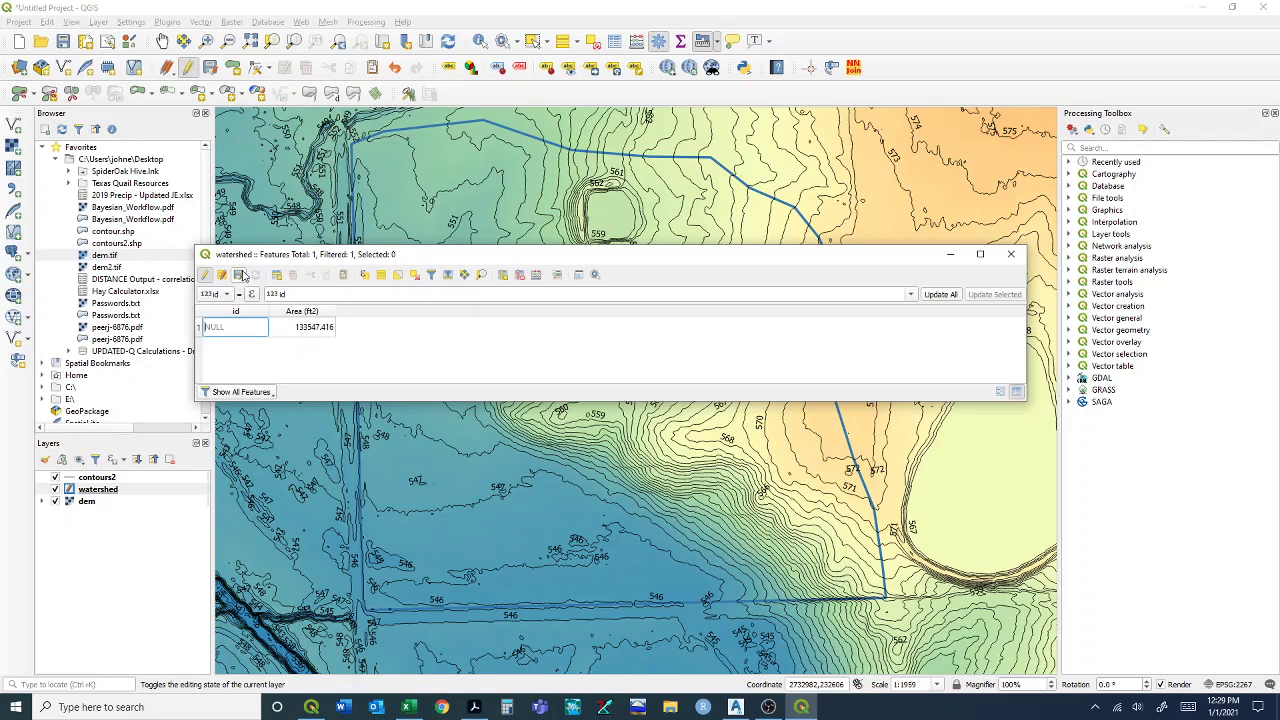
- Save the watershed edits, turn editing off, and close the attribute table
click(238, 275)
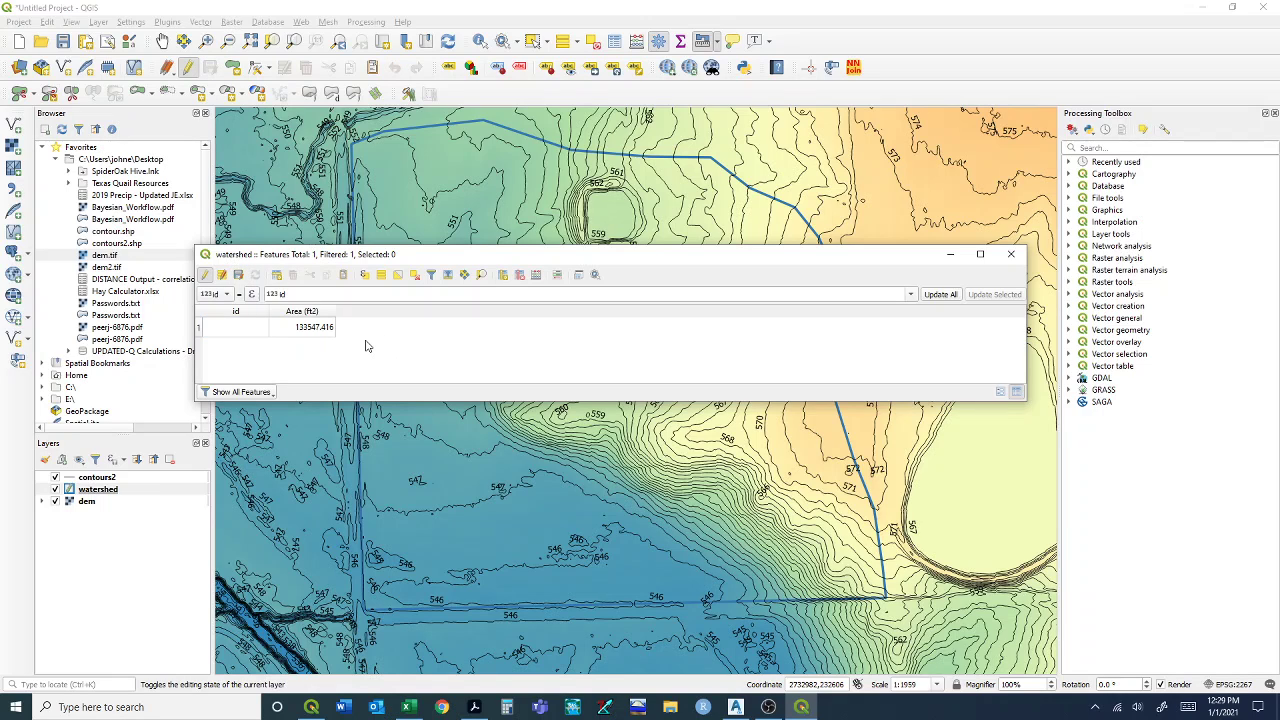
click(207, 275)
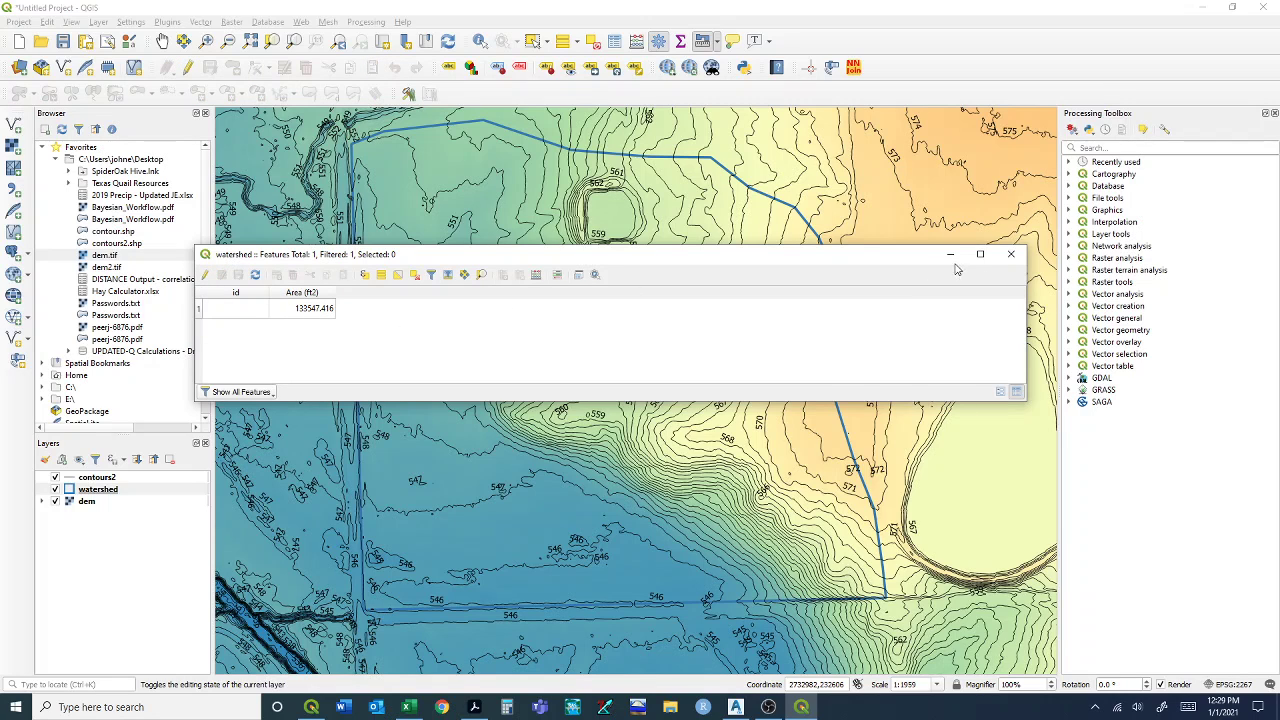
click(1011, 254)
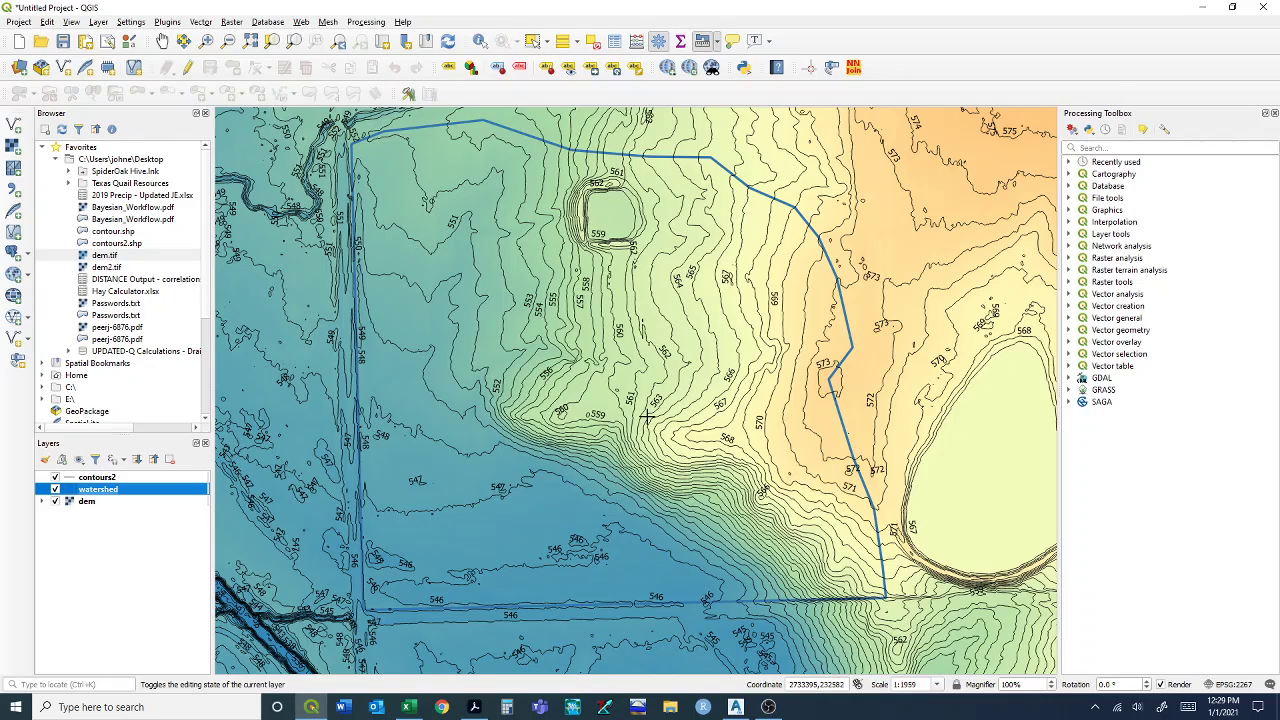